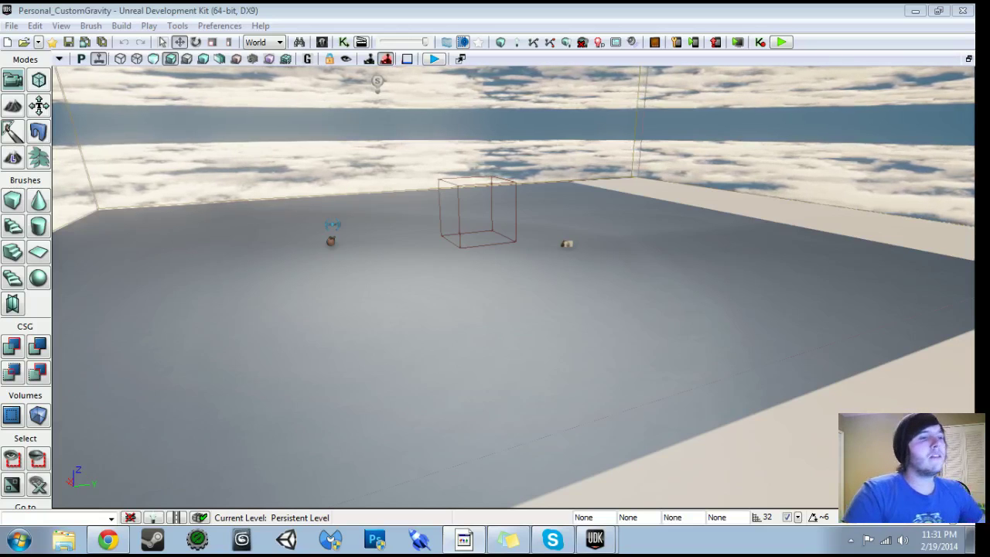
Step: Look around the room in the viewport, launch the level in the editor preview and walk through it
{"action": "right_click_drag", "start_coordinate": [495, 310], "coordinate": [443, 224]}
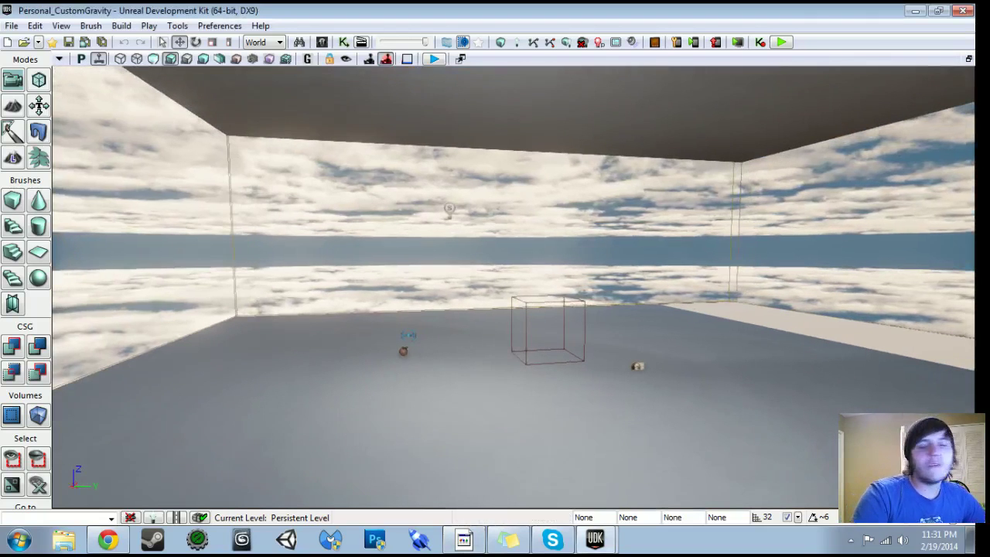
{"action": "left_click_drag", "start_coordinate": [495, 294], "coordinate": [403, 287]}
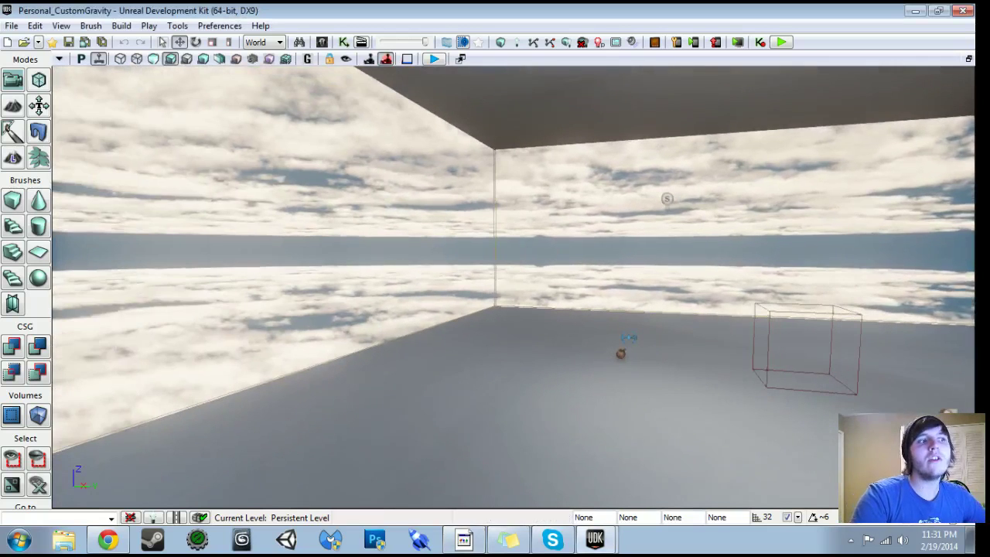
{"action": "left_click", "coordinate": [781, 44]}
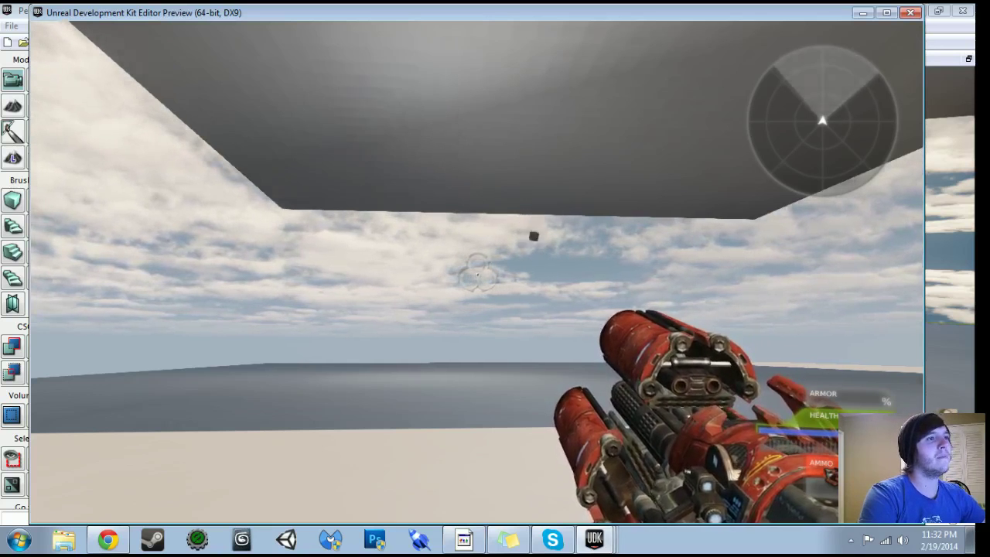
{"action": "key", "text": "w"}
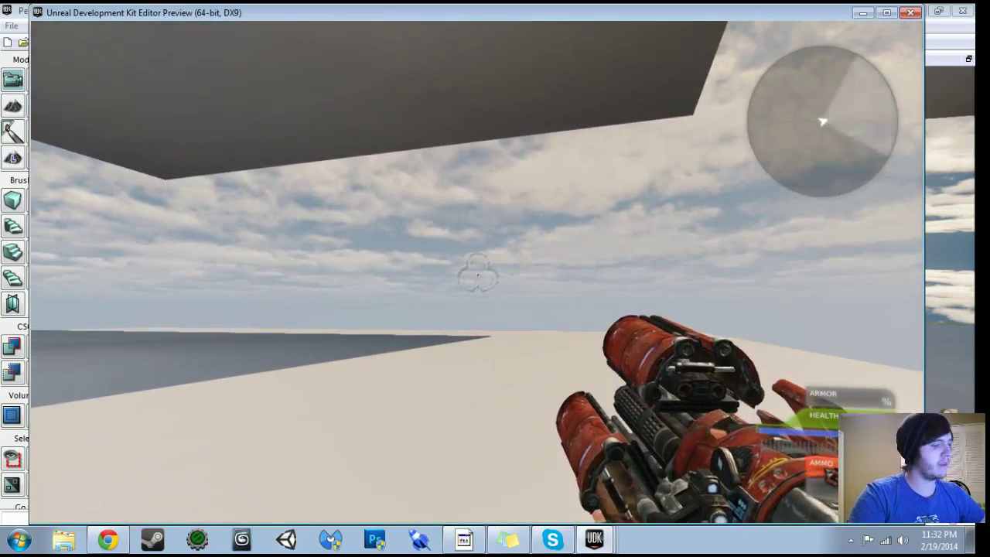
Step: Run the console command "Show VOLUMES" in the preview, walk around the room to view the volume bounds, and end the preview
{"action": "key", "text": "Tab"}
{"action": "type", "text": "Show VOLUMES"}
{"action": "key", "text": "Return"}
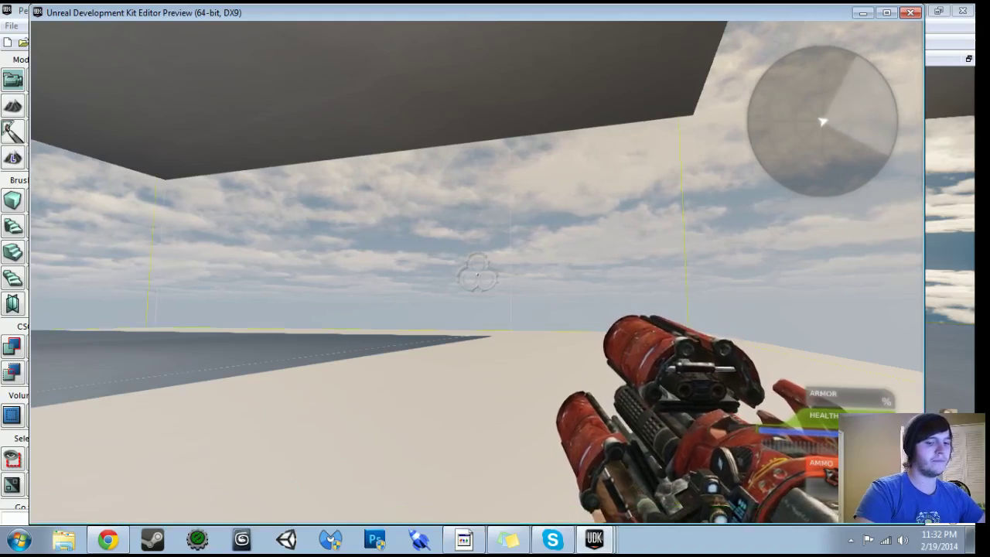
{"action": "key", "text": "w"}
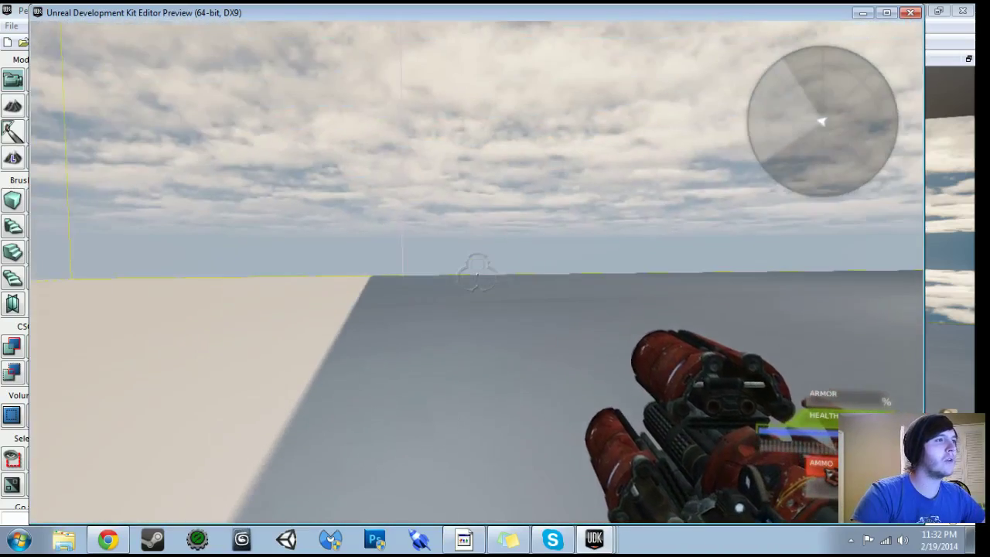
{"action": "key", "text": "d"}
{"action": "key", "text": "d"}
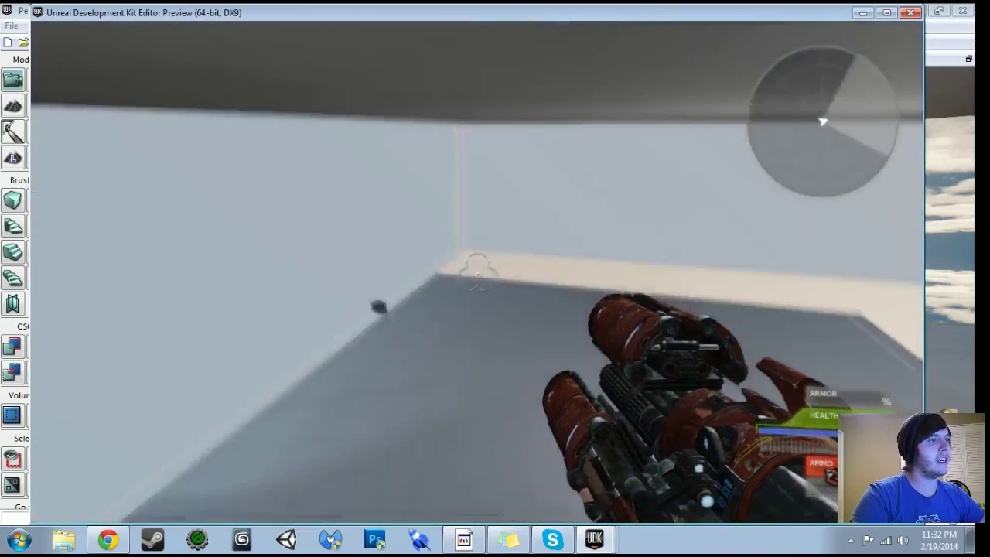
{"action": "key", "text": "Escape"}
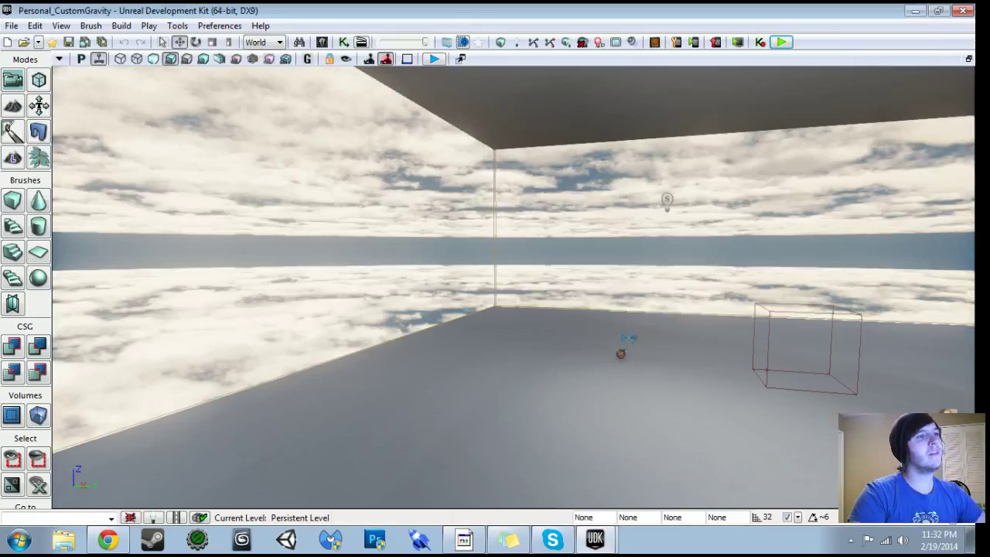
Step: Select the gravity volume enclosing the room and open its properties
{"action": "left_click_drag", "start_coordinate": [495, 294], "coordinate": [658, 290]}
{"action": "right_click_drag", "start_coordinate": [514, 288], "coordinate": [524, 270]}
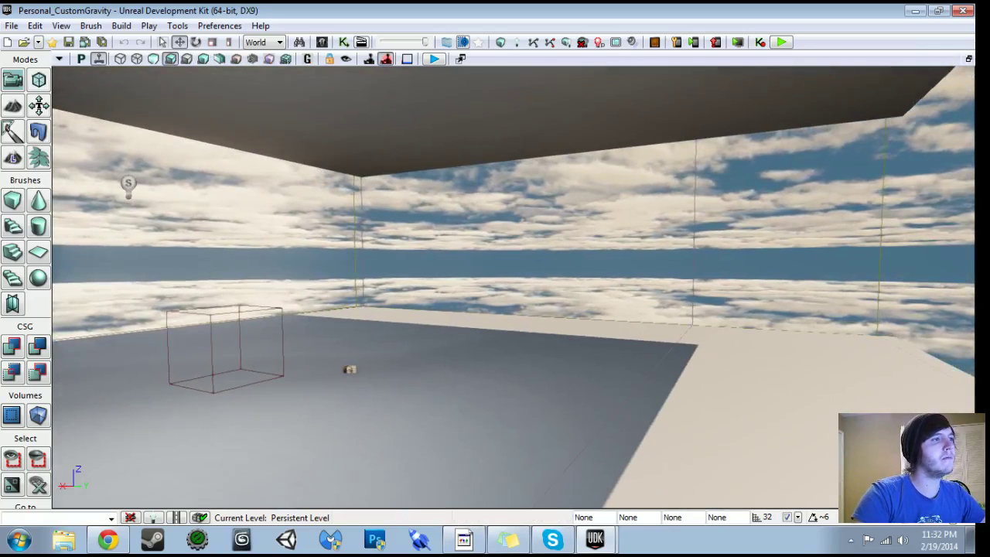
{"action": "left_click", "coordinate": [523, 268]}
{"action": "left_click_drag", "start_coordinate": [524, 268], "coordinate": [538, 261]}
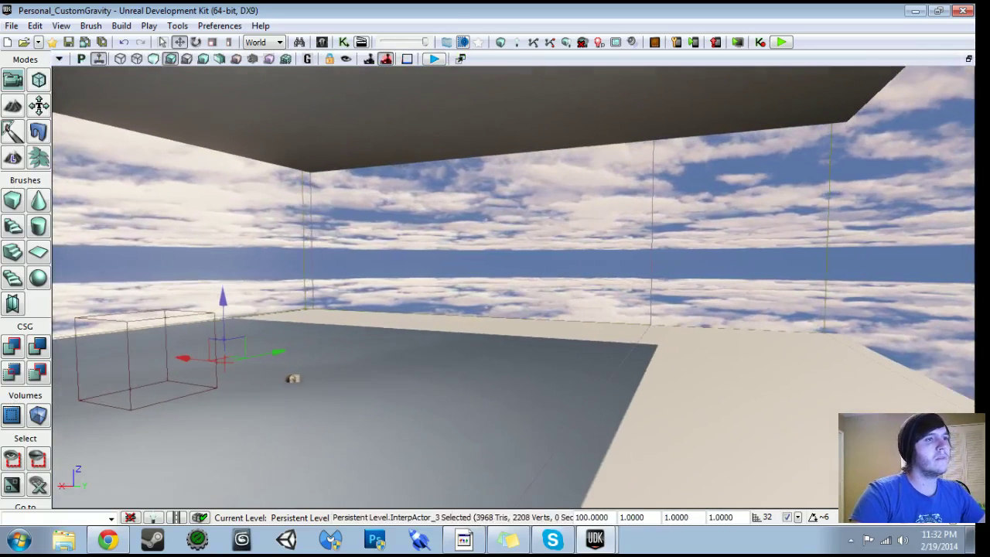
{"action": "left_click", "coordinate": [652, 261]}
{"action": "right_click_drag", "start_coordinate": [652, 262], "coordinate": [678, 269]}
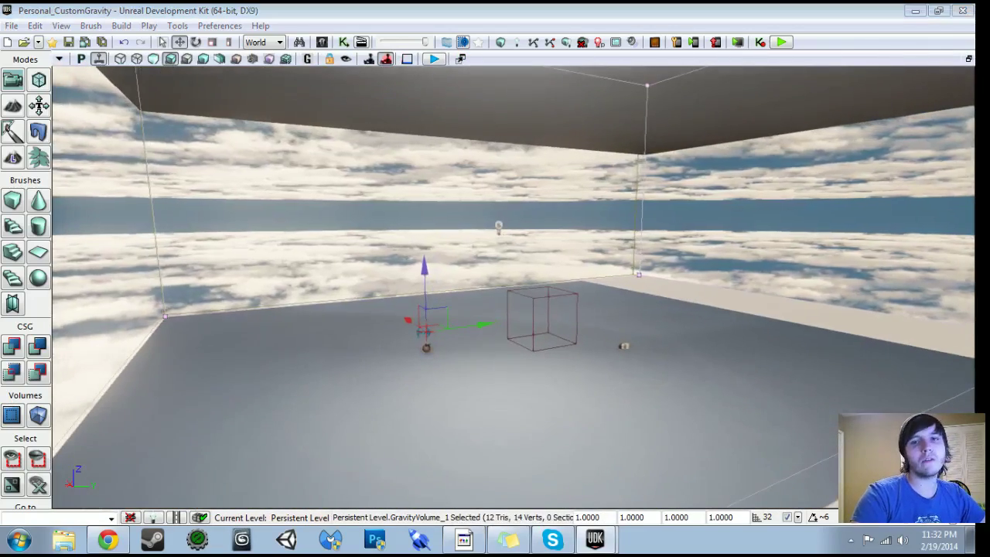
{"action": "left_click_drag", "start_coordinate": [942, 188], "coordinate": [237, 117]}
{"action": "right_click_drag", "start_coordinate": [666, 294], "coordinate": [791, 289]}
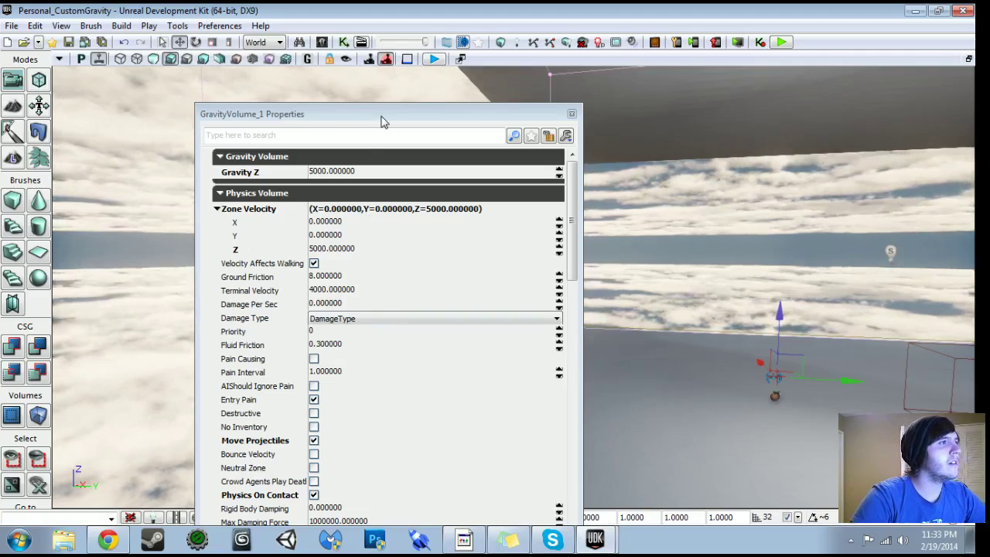
Step: Examine the gravity volume's Gravity Z, Zone Velocity, Volume and Collision settings, and close its properties
{"action": "left_click_drag", "start_coordinate": [381, 121], "coordinate": [385, 83]}
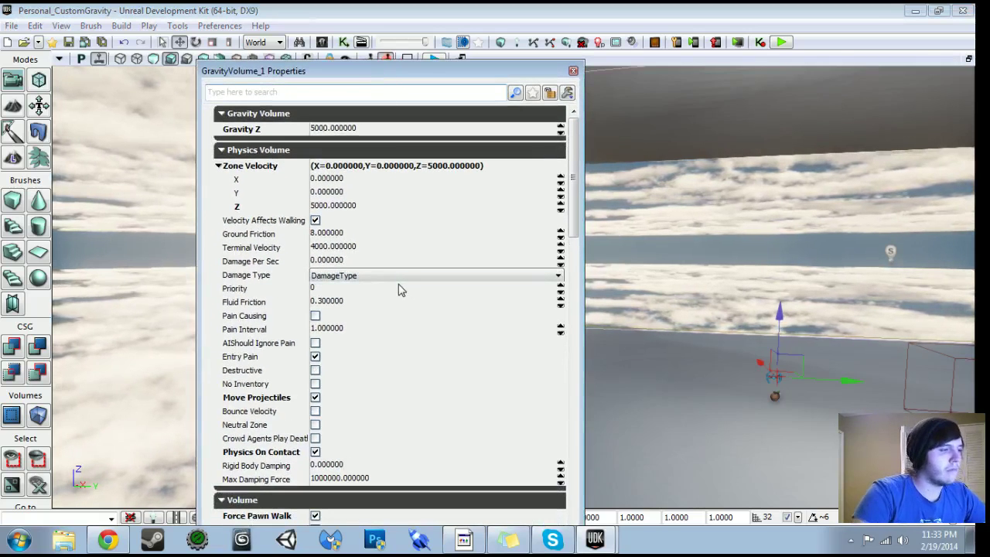
{"action": "scroll", "coordinate": [401, 290], "scroll_direction": "down", "scroll_amount": 1}
{"action": "scroll", "coordinate": [400, 290], "scroll_direction": "down", "scroll_amount": 4}
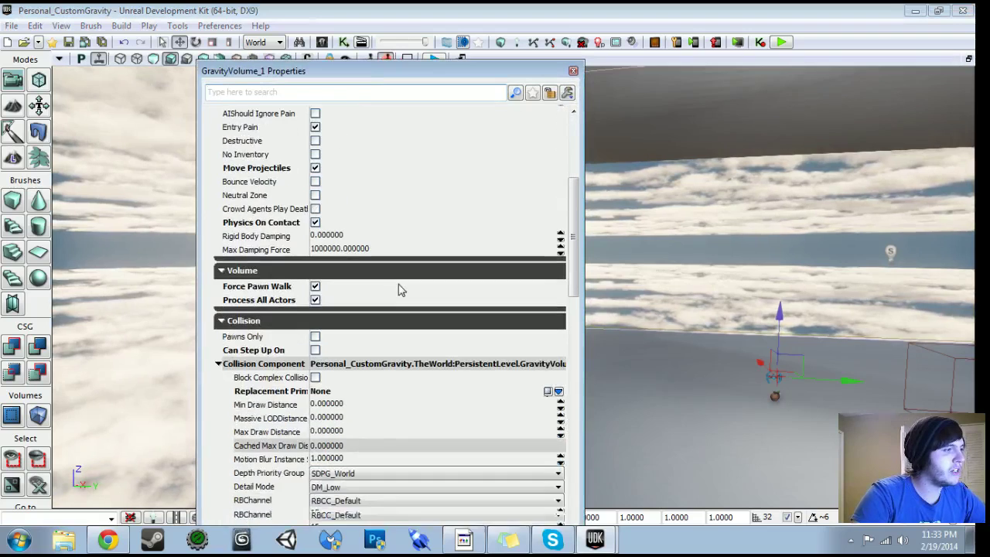
{"action": "scroll", "coordinate": [402, 290], "scroll_direction": "up", "scroll_amount": 2}
{"action": "scroll", "coordinate": [401, 290], "scroll_direction": "up", "scroll_amount": 3}
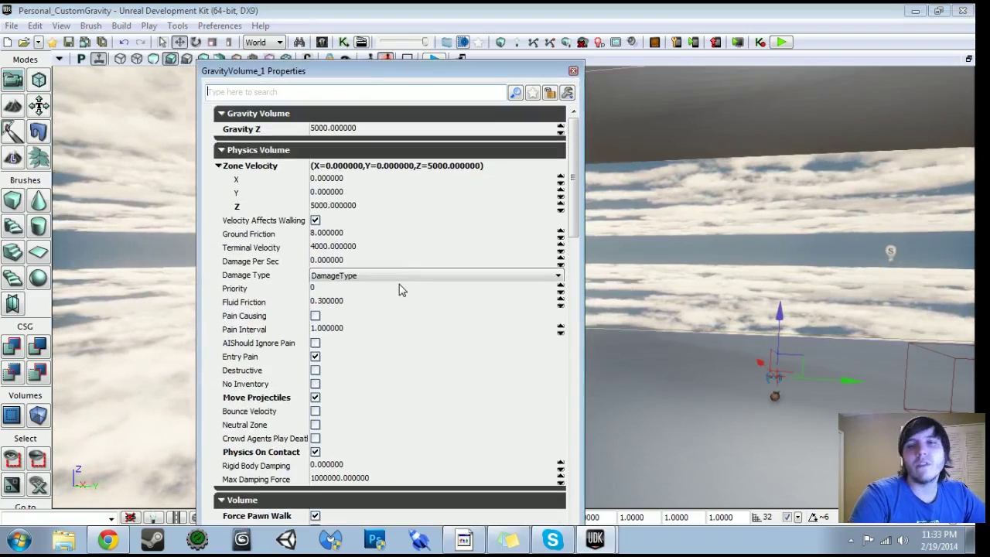
{"action": "left_click", "coordinate": [575, 72]}
Step: Select the path node on the floor and view it up close beside the force actor
{"action": "left_click_drag", "start_coordinate": [576, 194], "coordinate": [609, 143]}
{"action": "left_click", "coordinate": [548, 347]}
{"action": "left_click_drag", "start_coordinate": [547, 347], "coordinate": [685, 329]}
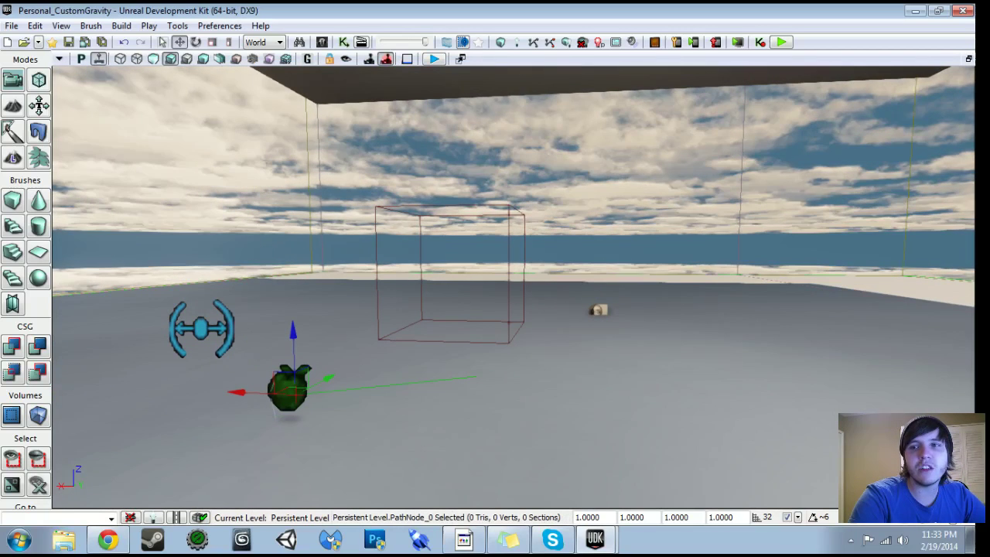
{"action": "left_click_drag", "start_coordinate": [511, 206], "coordinate": [421, 174]}
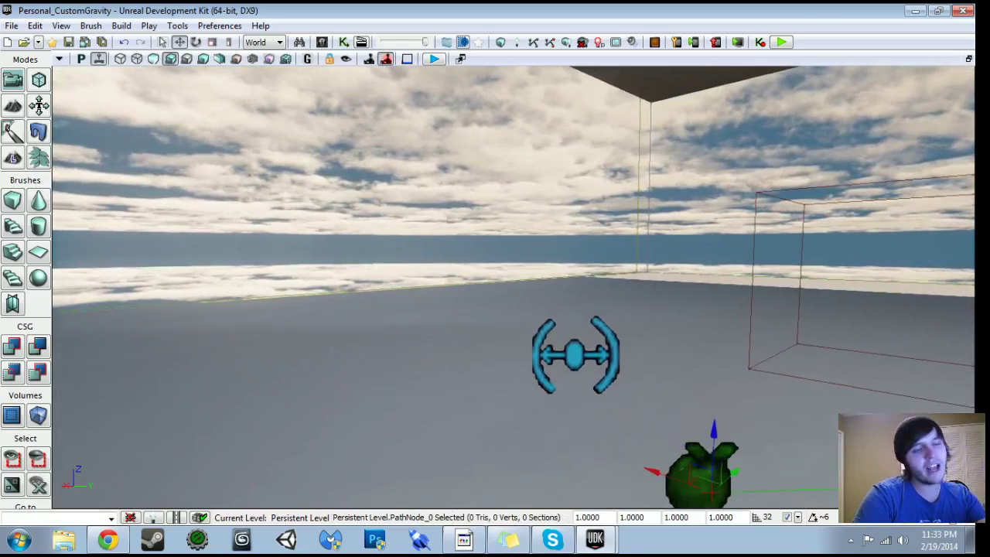
Step: Inspect the lift strength, force radius, height and collision channels in the cylindrical force actor's properties
{"action": "left_click", "coordinate": [574, 355]}
{"action": "key", "text": "F4"}
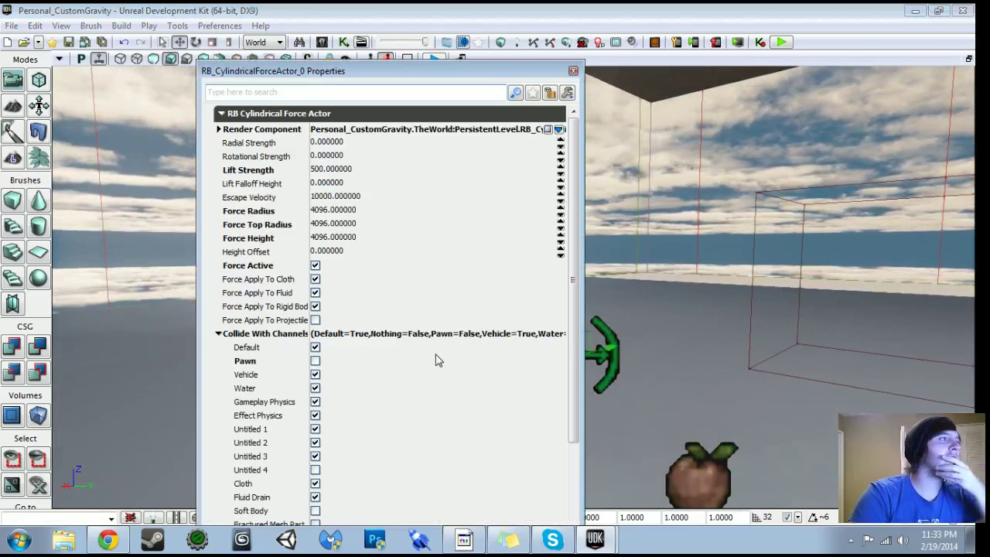
{"action": "left_click_drag", "start_coordinate": [720, 325], "coordinate": [688, 395]}
{"action": "left_click", "coordinate": [574, 71]}
Step: View the full extent of the cylindrical force actor in the room and recheck its properties
{"action": "left_click_drag", "start_coordinate": [574, 155], "coordinate": [653, 225]}
{"action": "right_click_drag", "start_coordinate": [423, 386], "coordinate": [718, 465]}
{"action": "right_click_drag", "start_coordinate": [510, 286], "coordinate": [495, 380]}
{"action": "left_click_drag", "start_coordinate": [527, 286], "coordinate": [576, 260]}
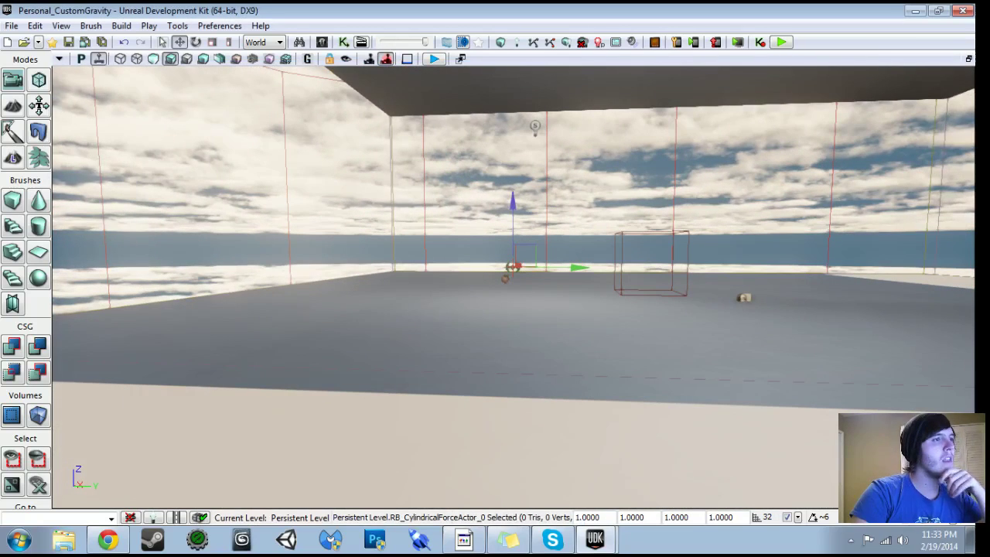
{"action": "key", "text": "F4"}
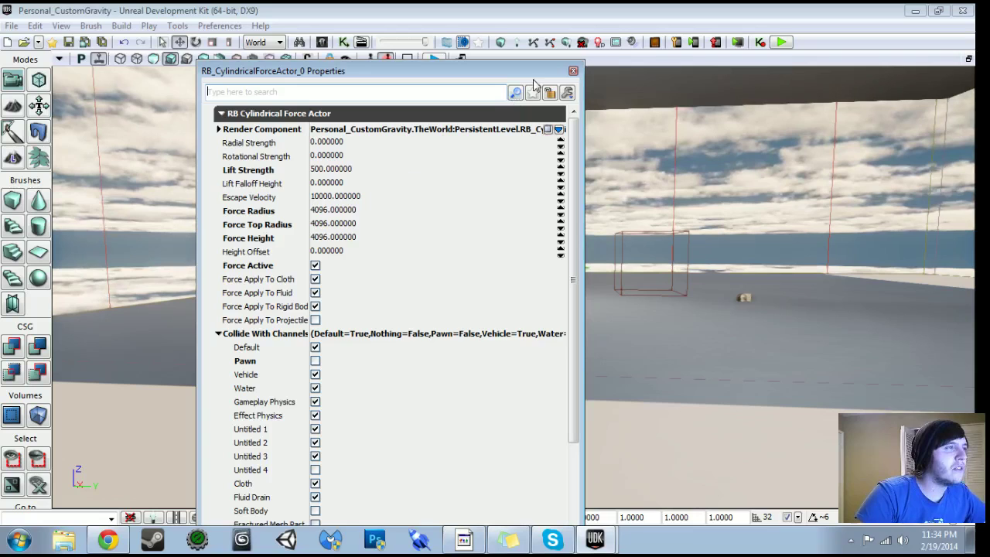
{"action": "left_click", "coordinate": [573, 70]}
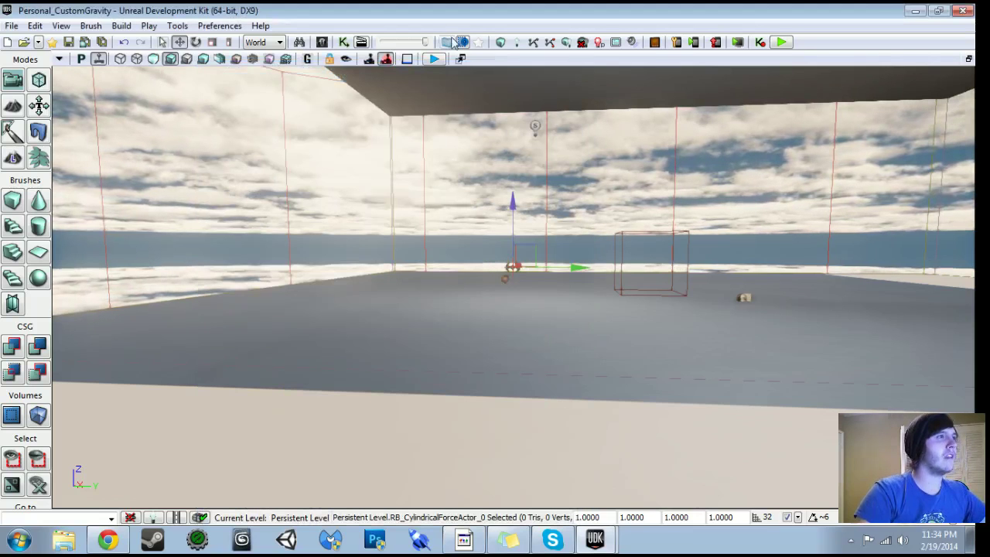
Step: Open the level's Kismet sequence in a maximized window and inspect the key event that triggers the Actor Factory
{"action": "left_click", "coordinate": [344, 42]}
{"action": "left_click", "coordinate": [446, 16]}
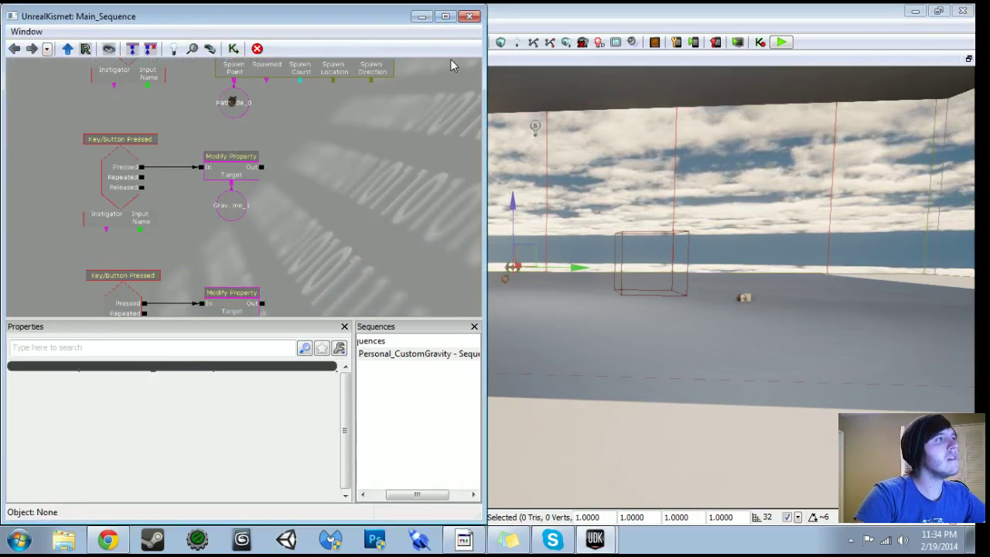
{"action": "scroll", "coordinate": [407, 166], "scroll_direction": "down", "scroll_amount": 5}
{"action": "left_click_drag", "start_coordinate": [407, 166], "coordinate": [536, 230]}
{"action": "scroll", "coordinate": [413, 116], "scroll_direction": "up", "scroll_amount": 5}
{"action": "scroll", "coordinate": [505, 301], "scroll_direction": "up", "scroll_amount": 4}
{"action": "left_click", "coordinate": [243, 116]}
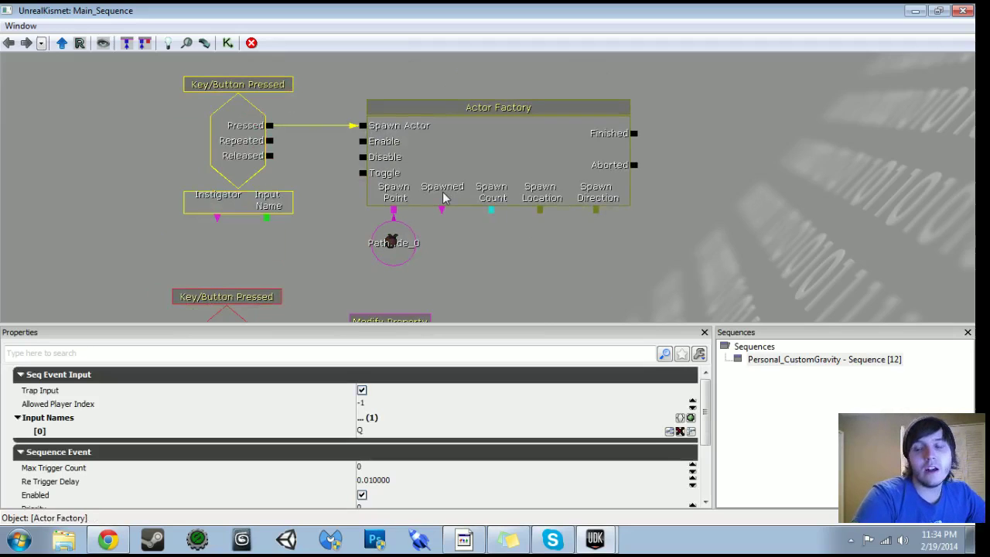
Step: Examine the Actor Factory's settings, including its factory type, static mesh and draw scale
{"action": "left_click", "coordinate": [483, 162]}
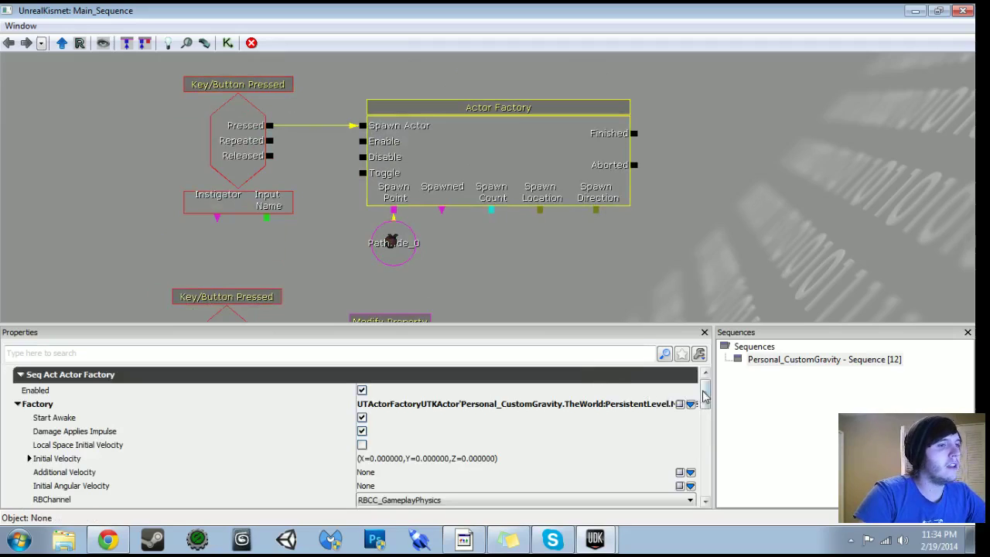
{"action": "left_click_drag", "start_coordinate": [704, 394], "coordinate": [706, 425]}
{"action": "scroll", "coordinate": [477, 465], "scroll_direction": "down", "scroll_amount": 1}
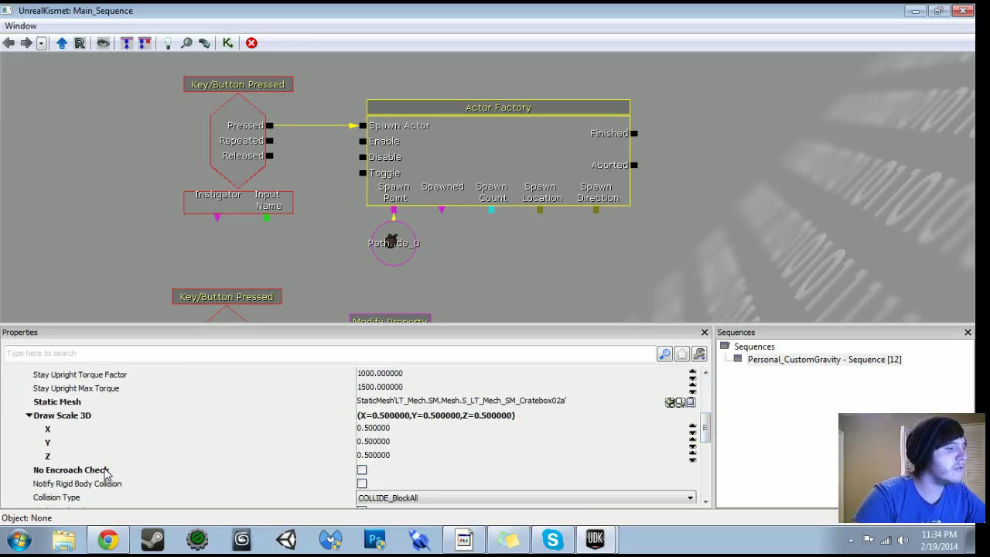
{"action": "left_click_drag", "start_coordinate": [704, 431], "coordinate": [704, 379]}
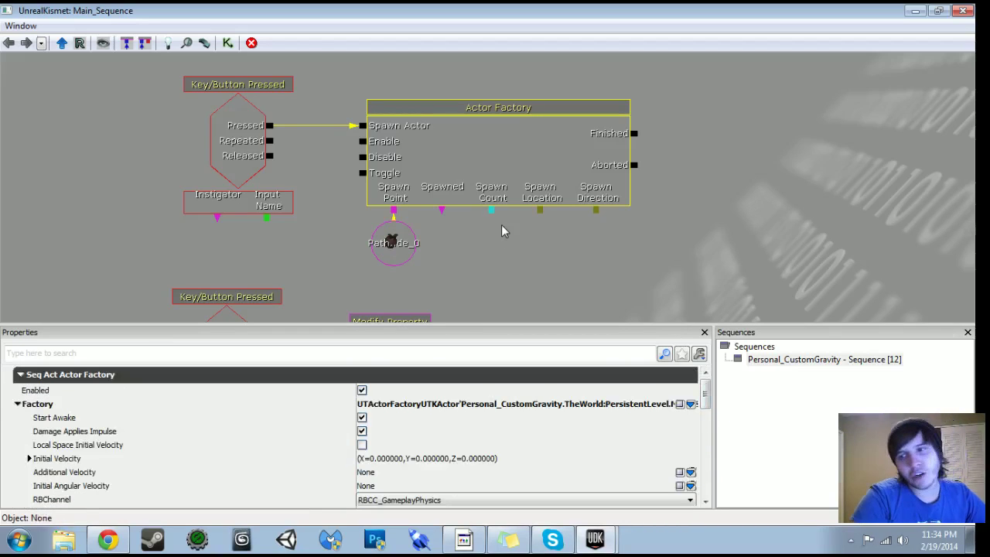
Step: Check the input names of the two Key/Button Pressed events that trigger the Modify Property actions
{"action": "left_click_drag", "start_coordinate": [503, 245], "coordinate": [502, 74]}
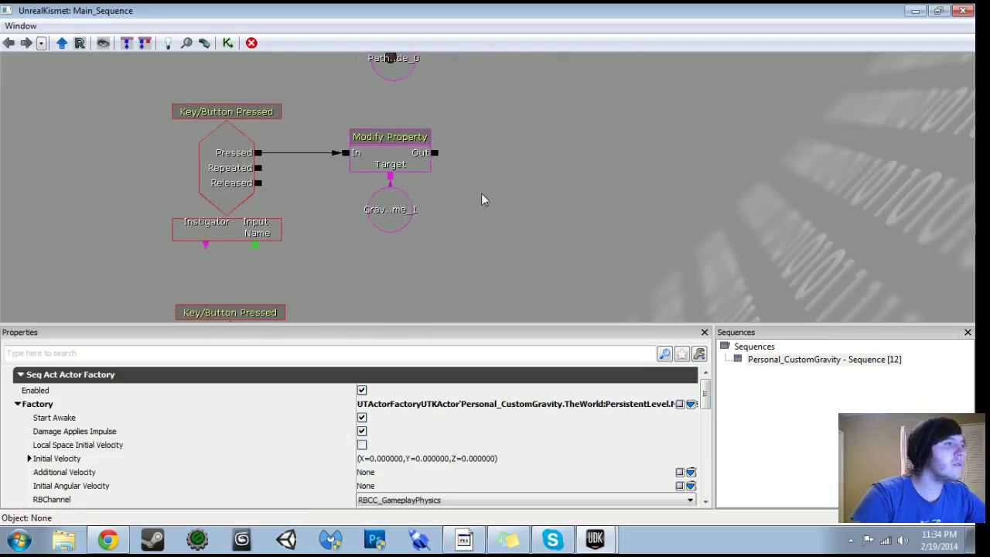
{"action": "scroll", "coordinate": [483, 198], "scroll_direction": "down", "scroll_amount": 4}
{"action": "left_click_drag", "start_coordinate": [480, 205], "coordinate": [480, 190]}
{"action": "scroll", "coordinate": [479, 190], "scroll_direction": "up", "scroll_amount": 3}
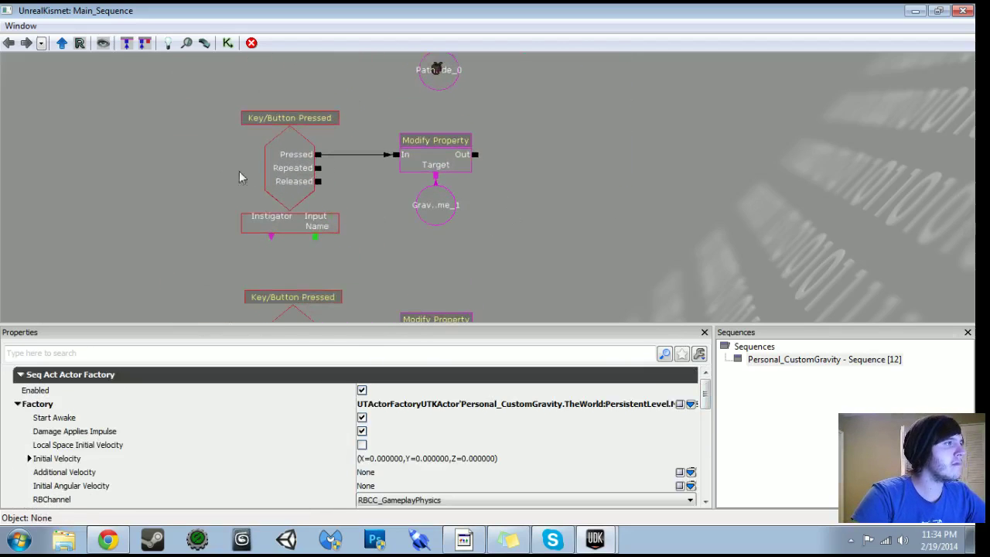
{"action": "left_click", "coordinate": [272, 173]}
{"action": "left_click_drag", "start_coordinate": [372, 248], "coordinate": [371, 178]}
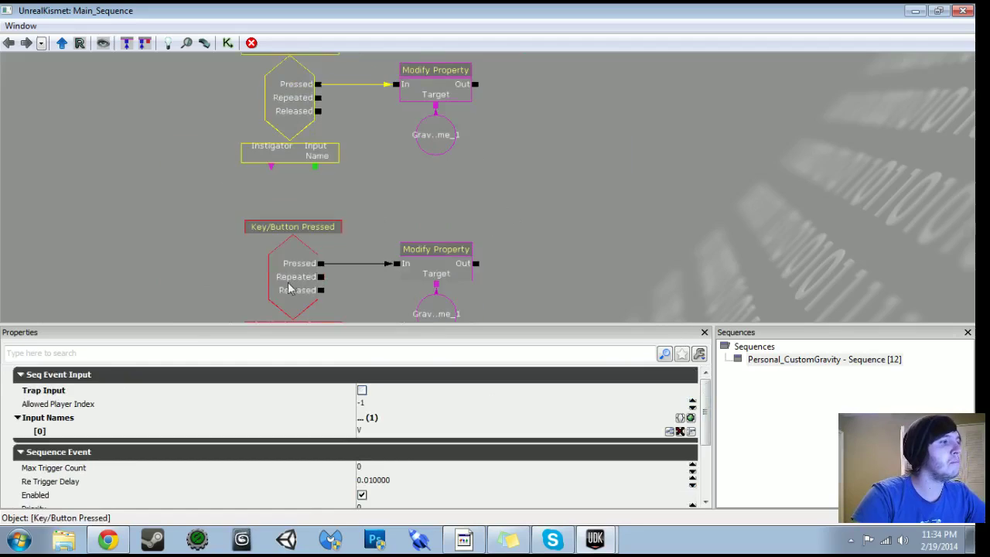
{"action": "left_click", "coordinate": [289, 288]}
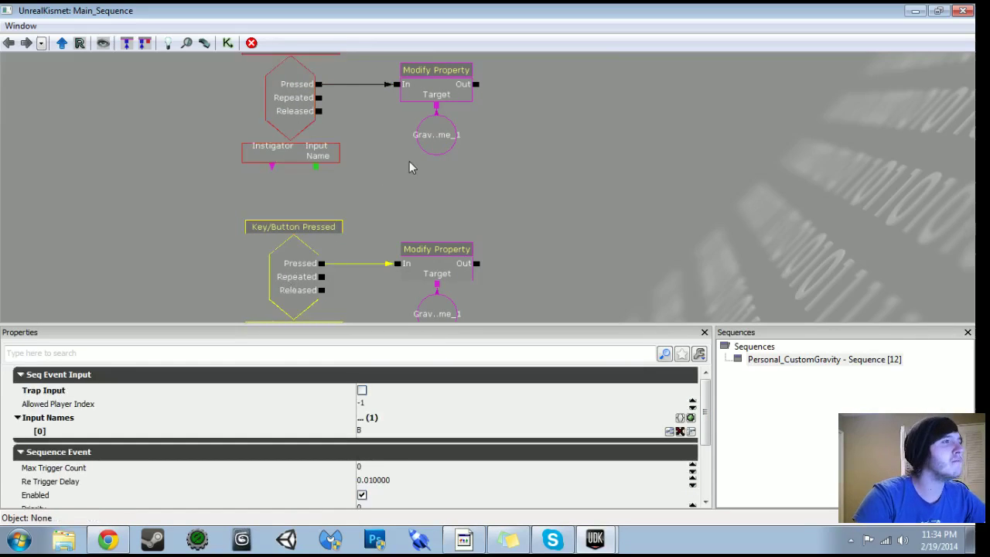
Step: Compare the GravityZ property values set by the two Modify Property actions targeting the gravity volume
{"action": "left_click_drag", "start_coordinate": [409, 167], "coordinate": [402, 248]}
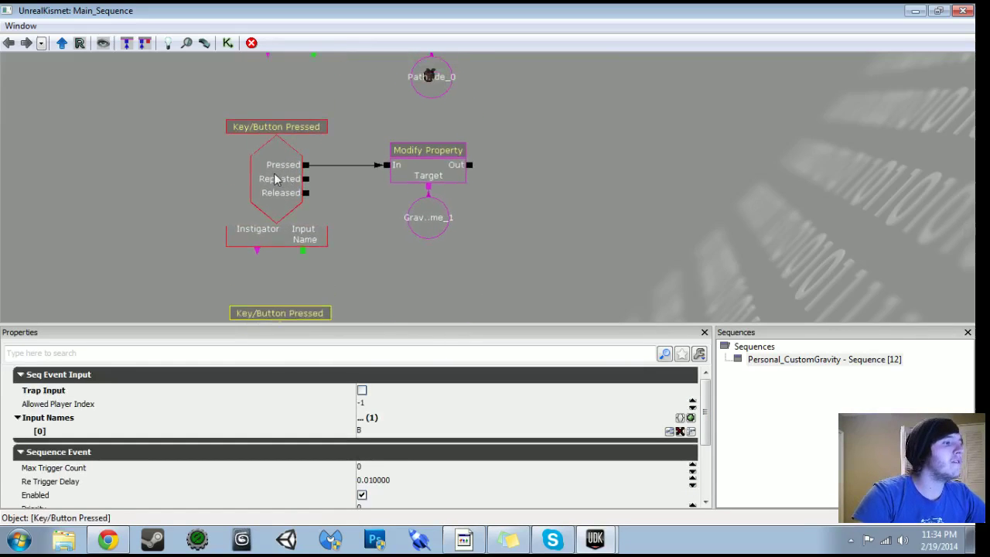
{"action": "left_click", "coordinate": [429, 161]}
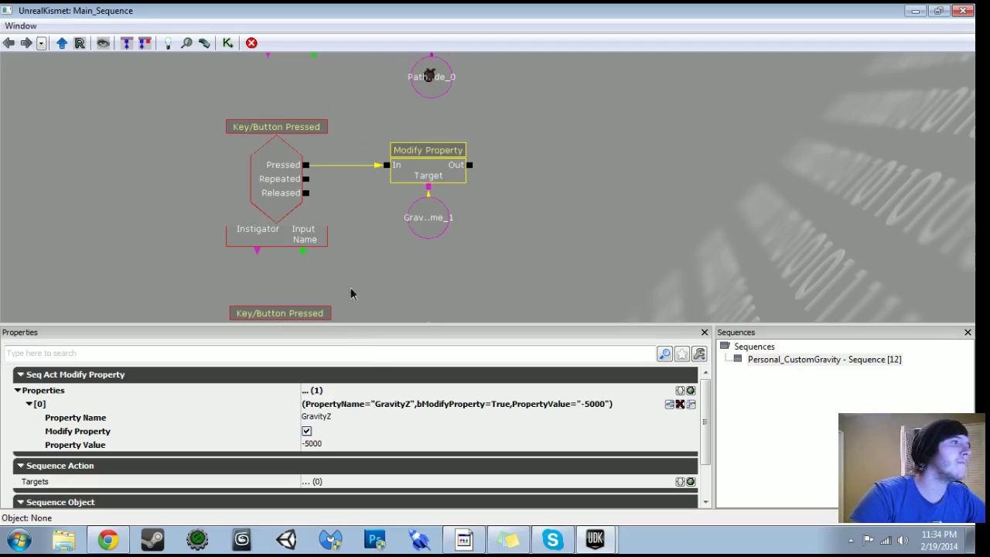
{"action": "left_click_drag", "start_coordinate": [350, 293], "coordinate": [356, 118]}
{"action": "left_click", "coordinate": [288, 179]}
{"action": "left_click", "coordinate": [427, 170]}
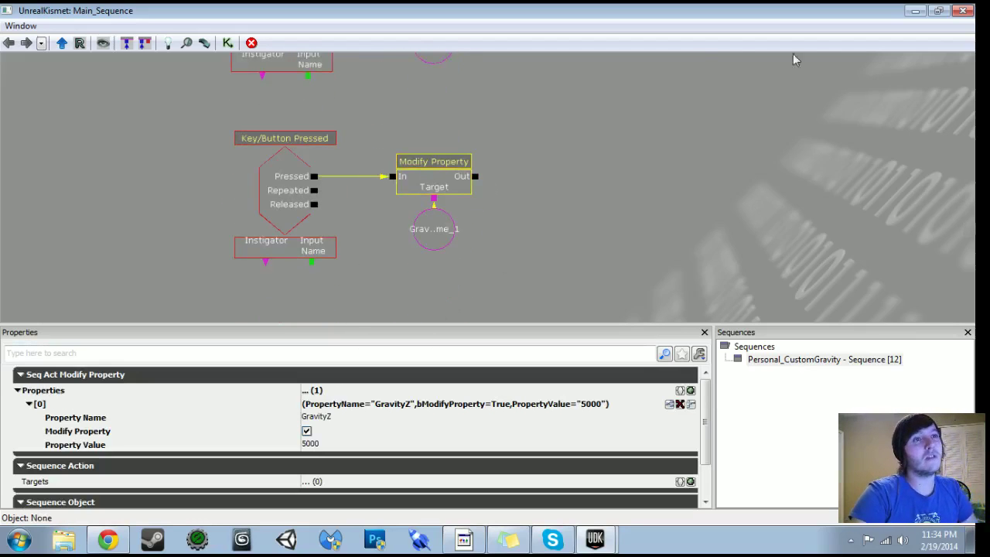
Step: Minimize the Kismet window and launch the level in the editor preview again
{"action": "left_click", "coordinate": [915, 11]}
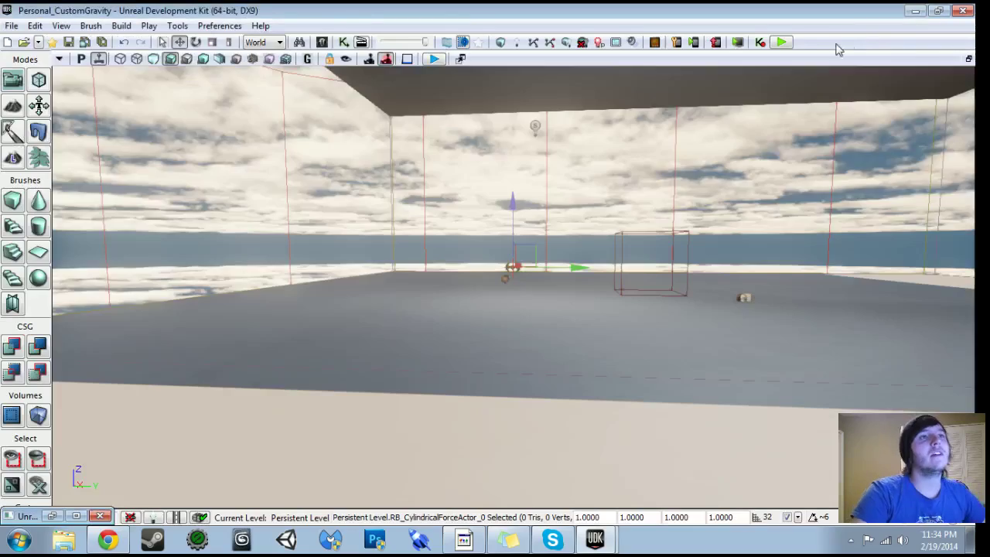
{"action": "left_click", "coordinate": [791, 44]}
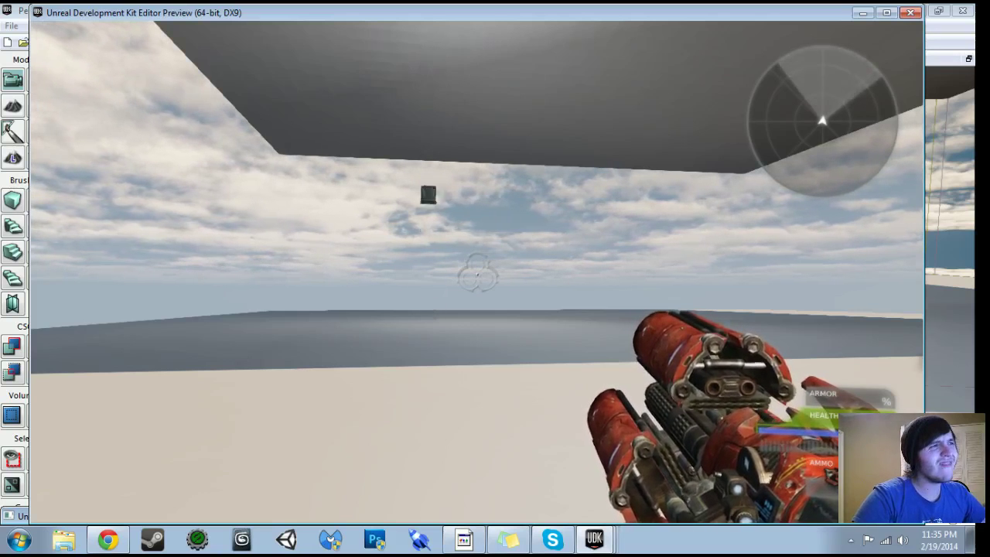
Step: Exit the preview and delete the cylindrical force actor and the path node from the level
{"action": "key", "text": "Escape"}
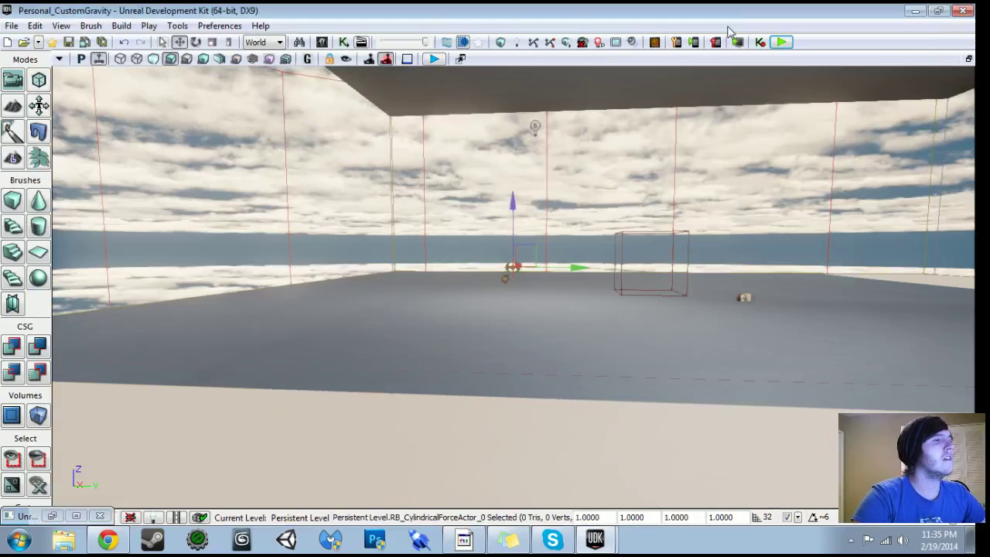
{"action": "mouse_move", "coordinate": [697, 232]}
{"action": "left_mouse_down"}
{"action": "mouse_move", "coordinate": [696, 154]}
{"action": "mouse_move", "coordinate": [720, 202]}
{"action": "mouse_move", "coordinate": [715, 232]}
{"action": "left_mouse_up"}
{"action": "key", "text": "Delete"}
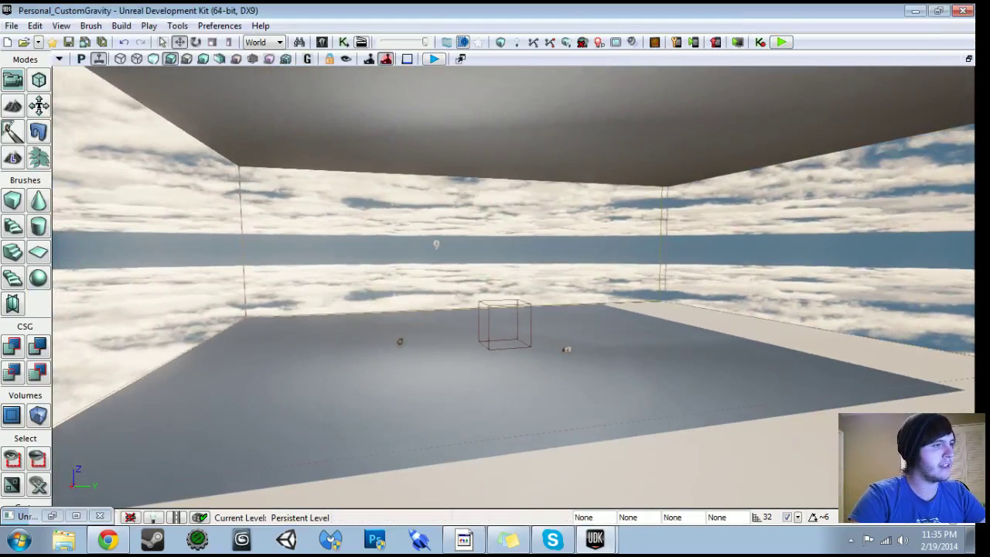
{"action": "left_click", "coordinate": [400, 341]}
{"action": "key", "text": "Delete"}
{"action": "left_click", "coordinate": [380, 163]}
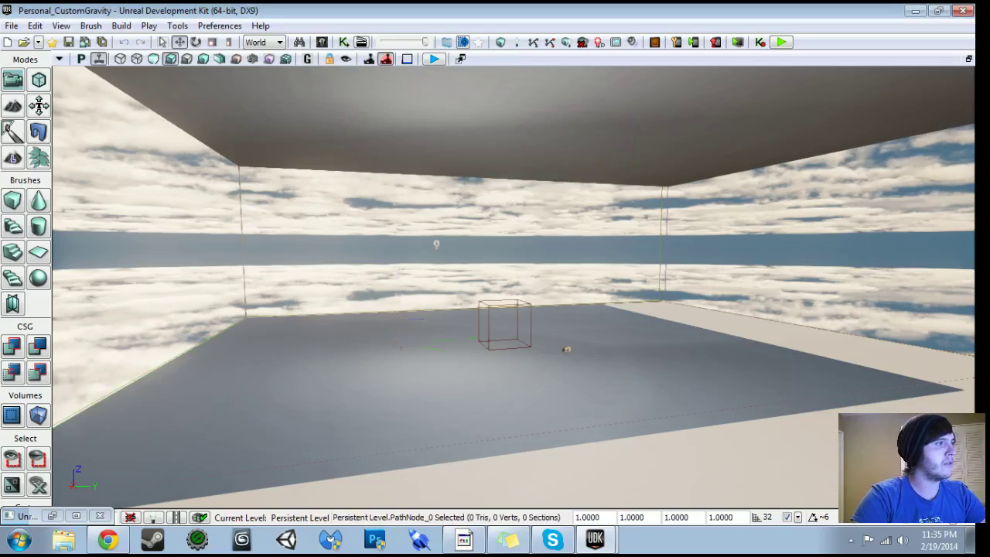
Step: Delete the existing gravity volume between the floor and the ceiling, confirming its removal
{"action": "left_click_drag", "start_coordinate": [673, 309], "coordinate": [743, 279]}
{"action": "left_click", "coordinate": [676, 307]}
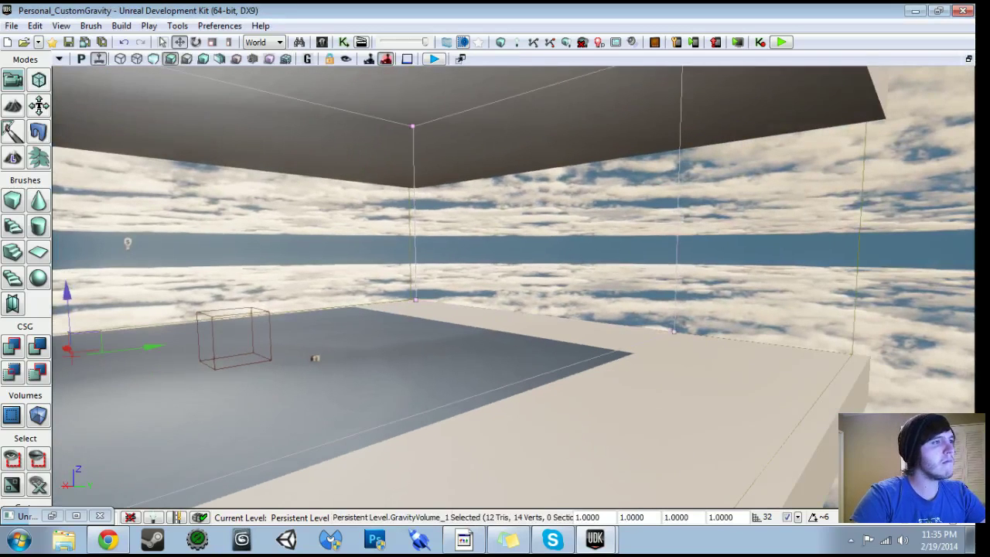
{"action": "key", "text": "Delete"}
{"action": "left_click", "coordinate": [379, 163]}
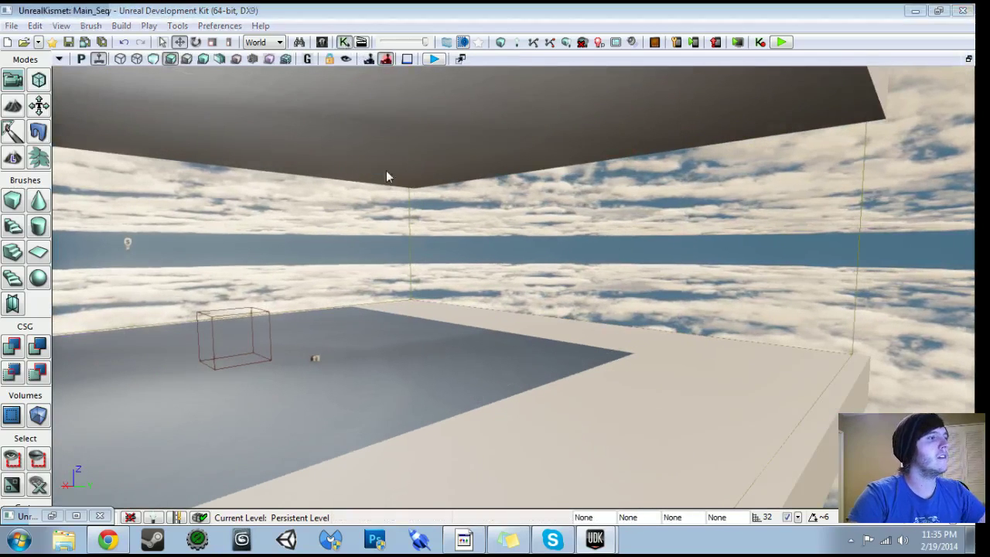
Step: Delete the gravity control nodes with the key events and Modify Property actions from the Kismet sequence
{"action": "scroll", "coordinate": [417, 186], "scroll_direction": "down", "scroll_amount": 5}
{"action": "left_click_drag", "start_coordinate": [441, 273], "coordinate": [443, 313]}
{"action": "left_click_drag", "start_coordinate": [364, 96], "coordinate": [573, 240], "text": "ctrl+alt"}
{"action": "key", "text": "Delete"}
Step: Examine the Give Inventory action linked to Player Spawned, including its inventory list and replacement options
{"action": "left_click_drag", "start_coordinate": [502, 251], "coordinate": [498, 171]}
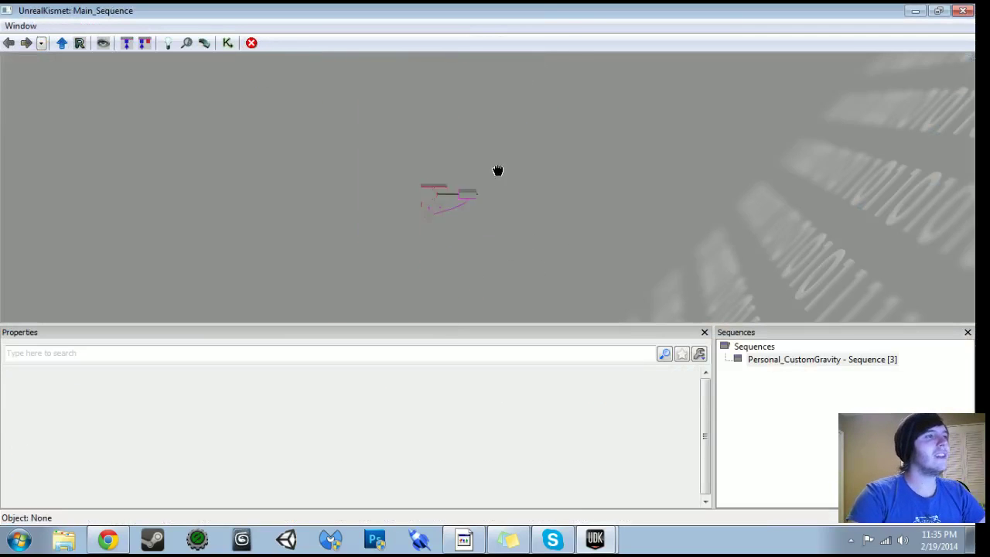
{"action": "scroll", "coordinate": [507, 247], "scroll_direction": "up", "scroll_amount": 5}
{"action": "left_click", "coordinate": [448, 214]}
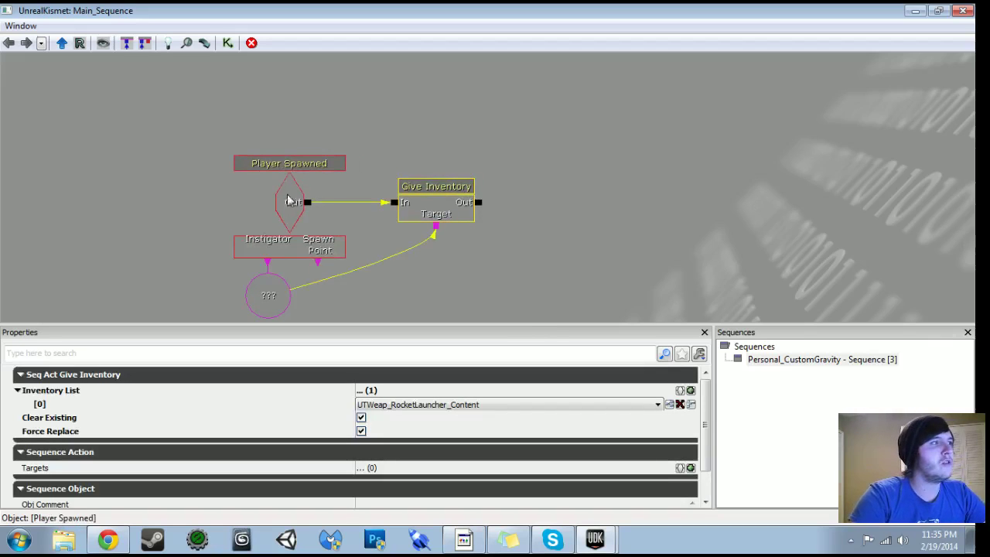
{"action": "left_click_drag", "start_coordinate": [402, 303], "coordinate": [383, 268]}
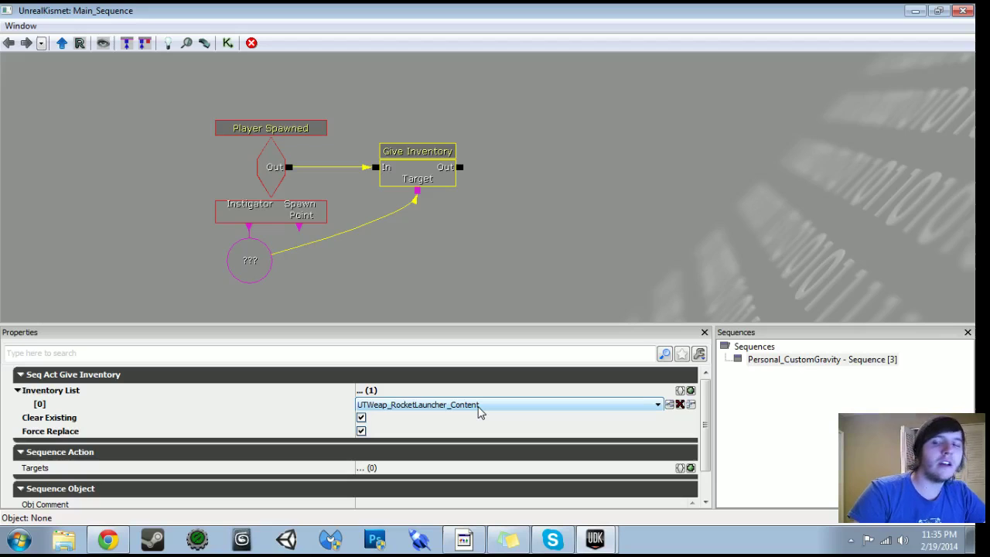
Step: Move the whole Player Spawned and Give Inventory node group upward in the sequence, then minimize the Kismet window
{"action": "scroll", "coordinate": [478, 313], "scroll_direction": "down", "scroll_amount": 3}
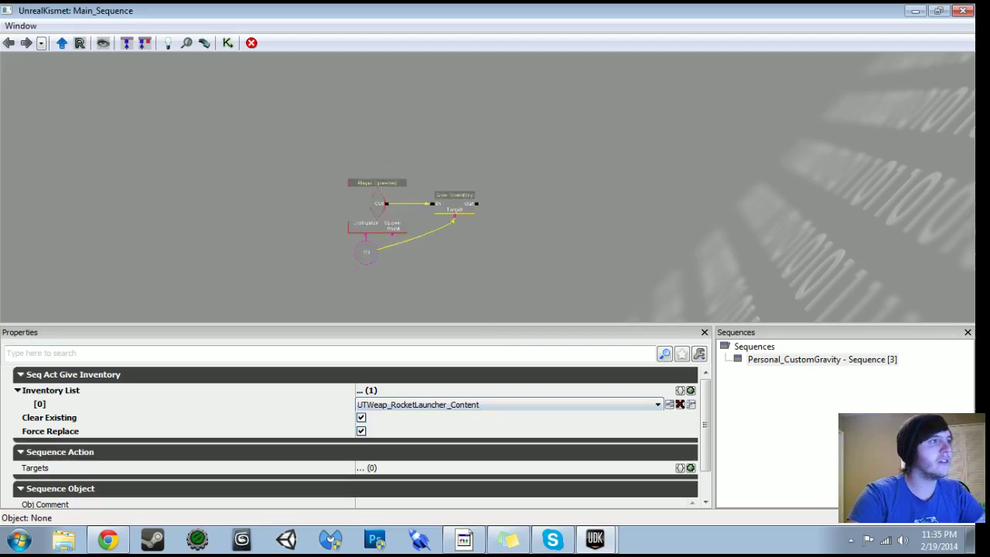
{"action": "left_click_drag", "start_coordinate": [327, 176], "coordinate": [538, 292], "text": "ctrl+alt"}
{"action": "left_click_drag", "start_coordinate": [440, 226], "coordinate": [435, 123], "text": "ctrl"}
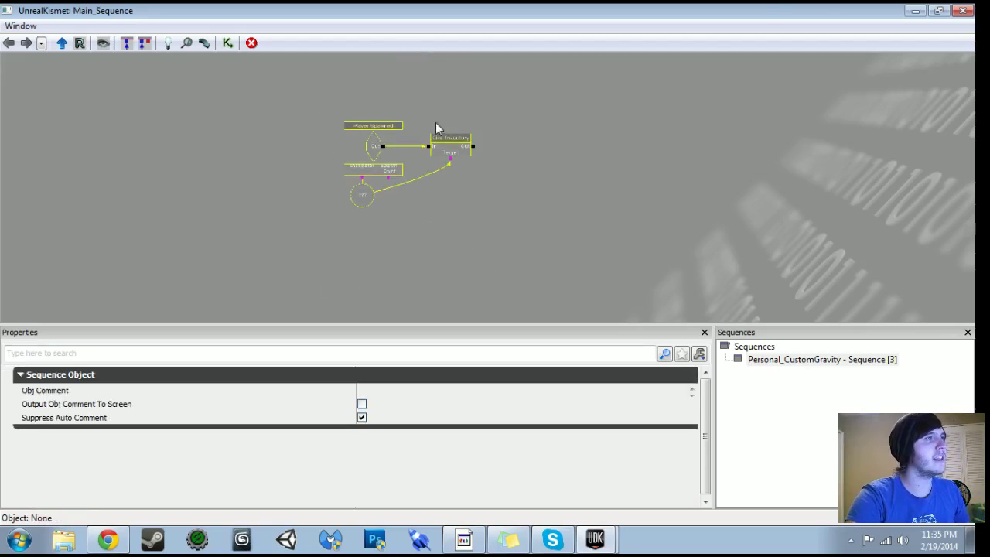
{"action": "left_click", "coordinate": [915, 11]}
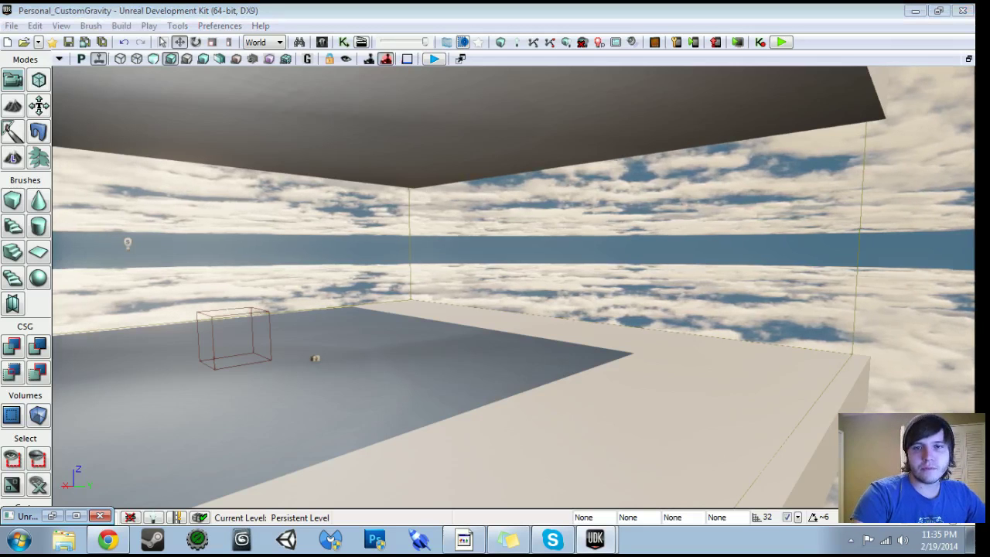
Step: Select the red builder brush and set the X size in the cube brush builder to 4096
{"action": "right_click_drag", "start_coordinate": [514, 287], "coordinate": [534, 371]}
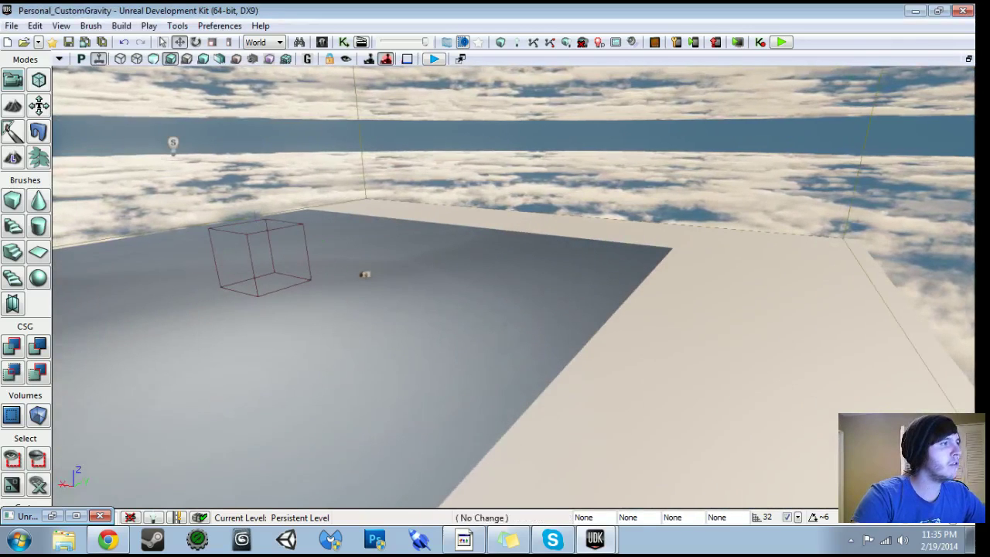
{"action": "left_click", "coordinate": [254, 272]}
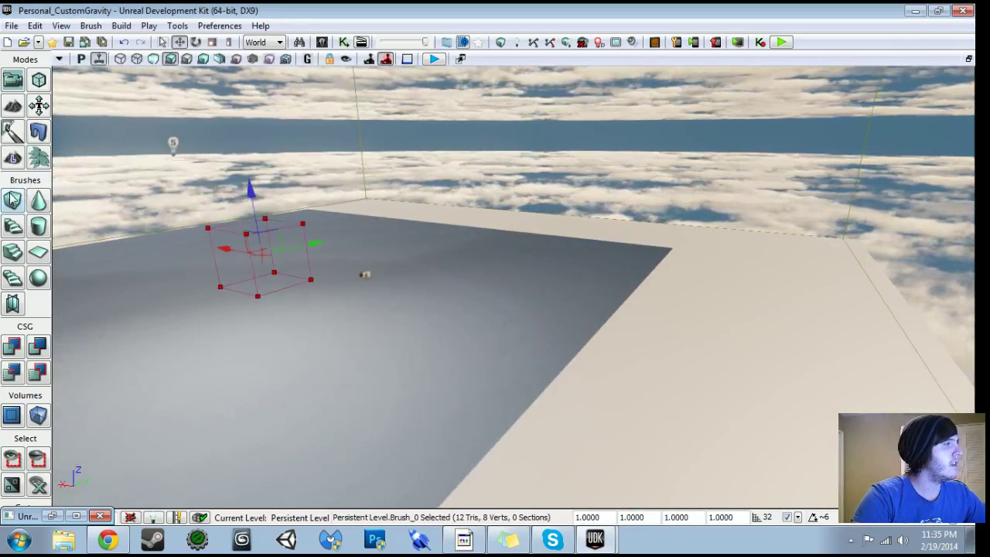
{"action": "right_click", "coordinate": [13, 199]}
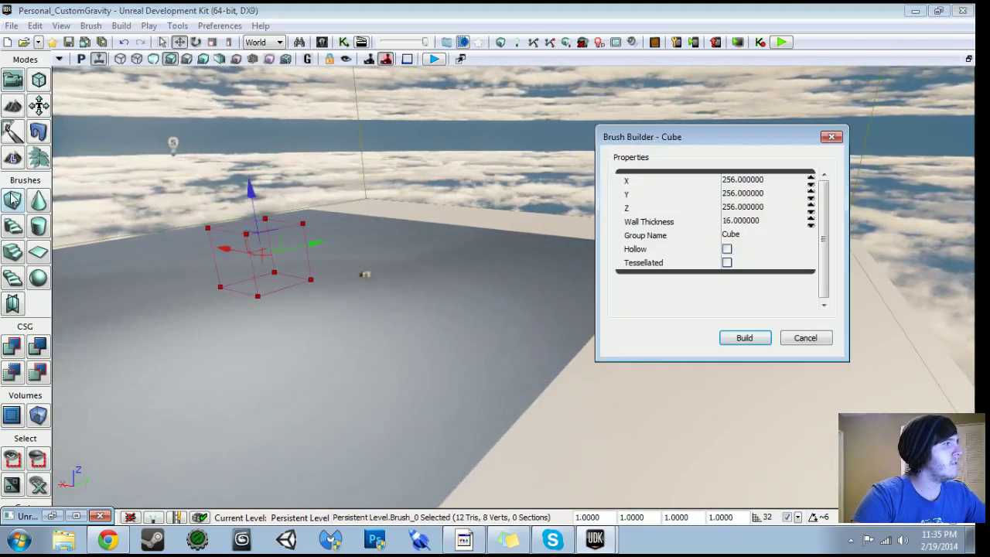
{"action": "left_click", "coordinate": [788, 182]}
{"action": "type", "text": "4096"}
{"action": "key", "text": "Tab"}
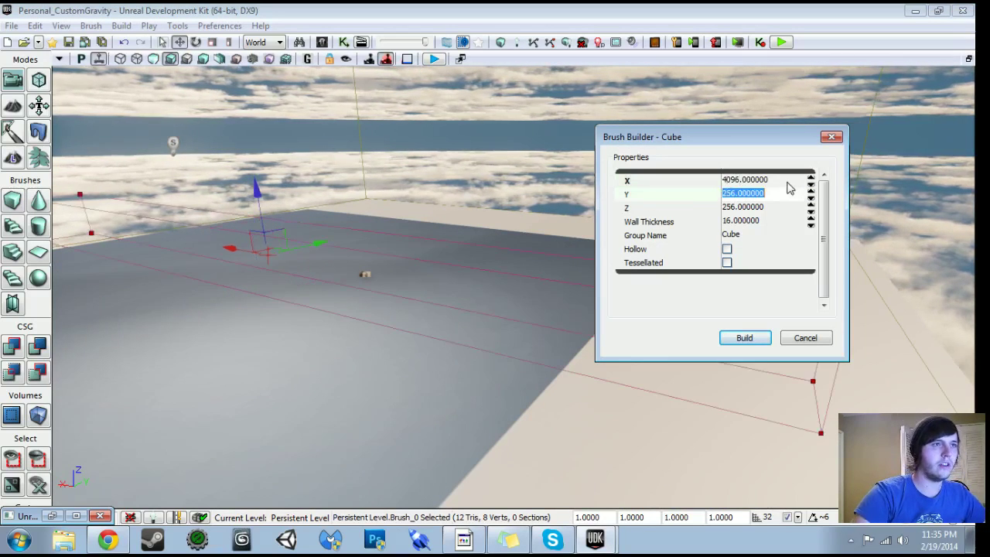
Step: Set the cube brush's Y size to 4096 and Z size to 2048, build it and close the brush builder
{"action": "type", "text": "40"}
{"action": "key", "text": "Tab"}
{"action": "left_click", "coordinate": [774, 195]}
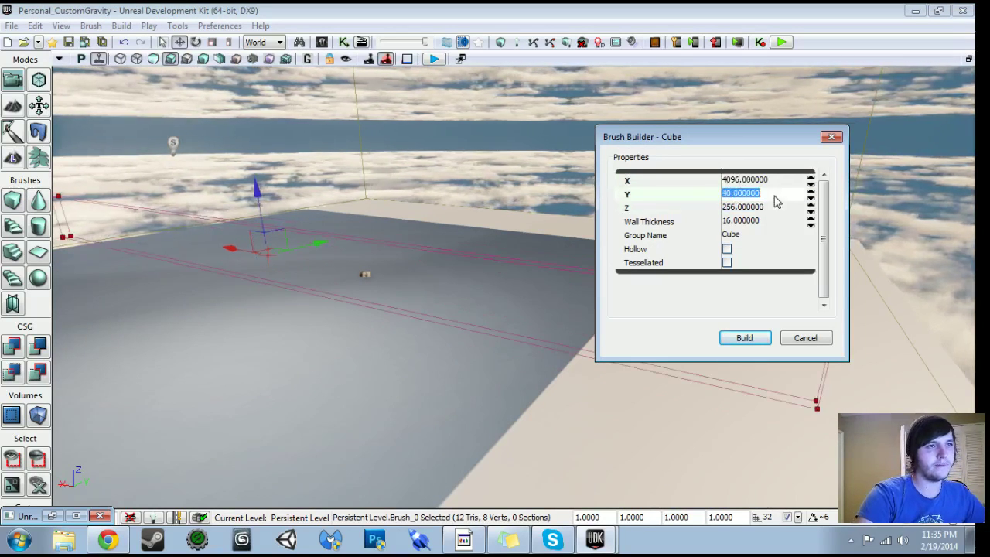
{"action": "type", "text": "4096"}
{"action": "key", "text": "Tab"}
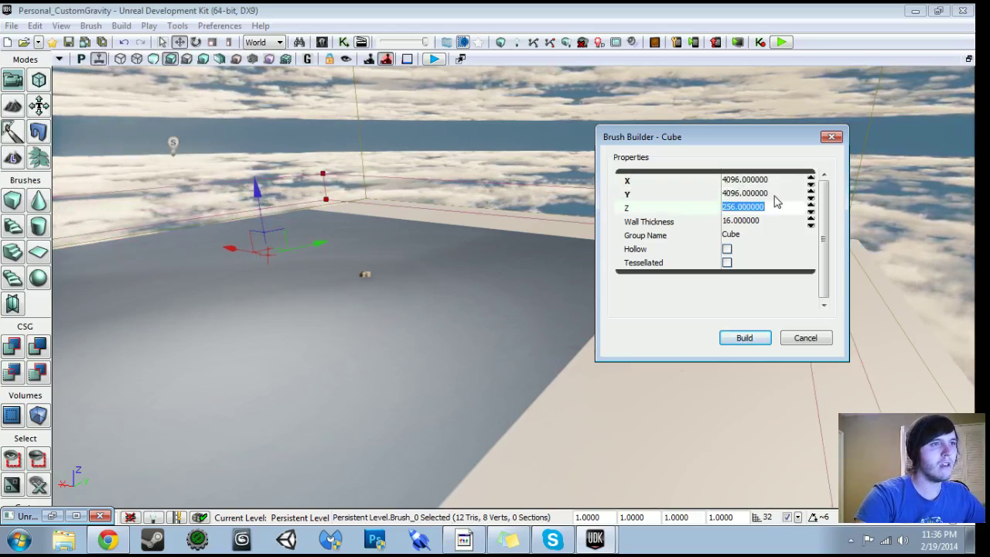
{"action": "type", "text": "2048"}
{"action": "key", "text": "Tab"}
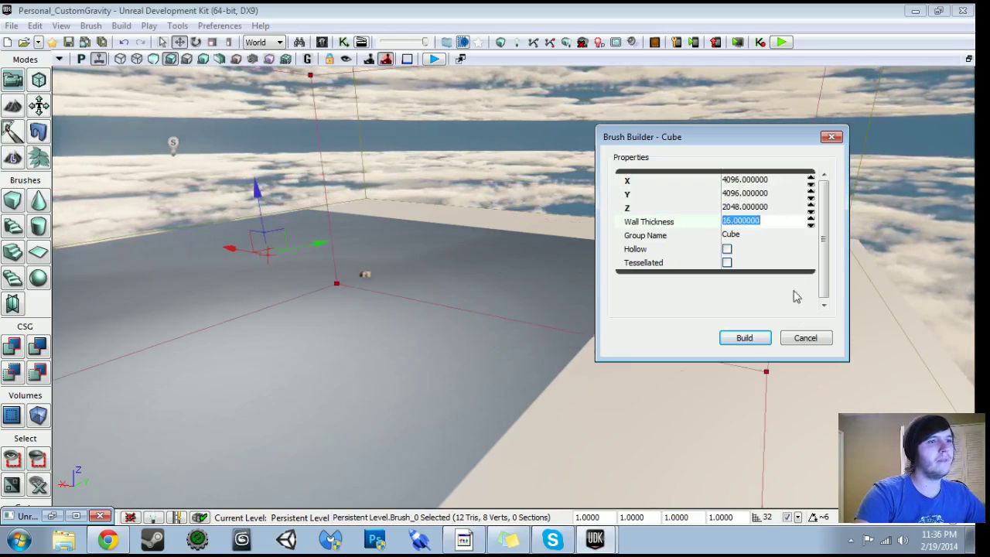
{"action": "left_click", "coordinate": [749, 335]}
{"action": "left_click", "coordinate": [822, 334]}
Step: Raise the builder brush so its base meets the floor and shift it along the Y axis over the platform
{"action": "mouse_move", "coordinate": [820, 334]}
{"action": "right_mouse_down"}
{"action": "mouse_move", "coordinate": [840, 267]}
{"action": "mouse_move", "coordinate": [886, 267]}
{"action": "mouse_move", "coordinate": [653, 267]}
{"action": "mouse_move", "coordinate": [700, 267]}
{"action": "right_mouse_up"}
{"action": "key", "text": "a"}
{"action": "key", "text": "d"}
{"action": "key", "text": "w"}
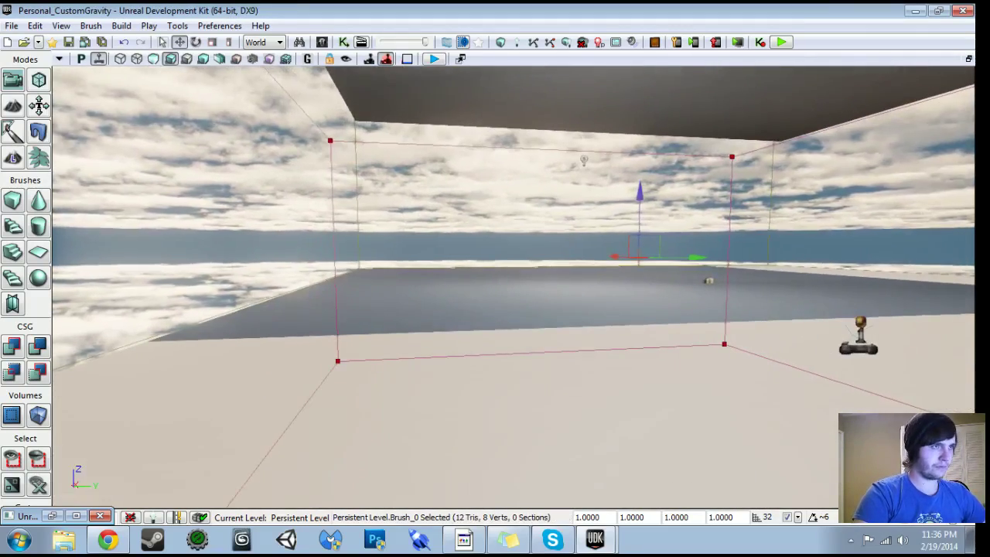
{"action": "left_click_drag", "start_coordinate": [639, 194], "coordinate": [641, 54]}
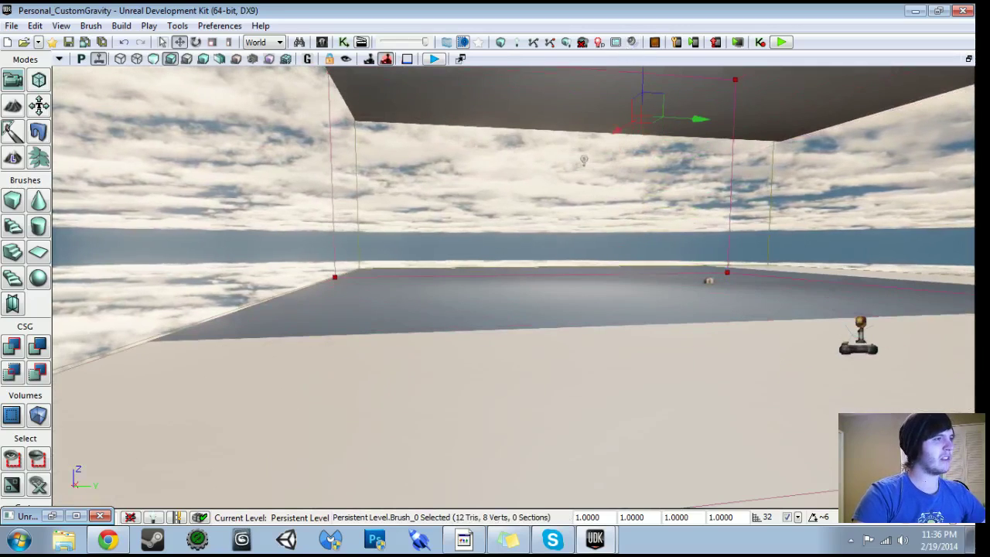
{"action": "mouse_move", "coordinate": [641, 155]}
{"action": "right_mouse_down"}
{"action": "mouse_move", "coordinate": [644, 202]}
{"action": "mouse_move", "coordinate": [611, 255]}
{"action": "mouse_move", "coordinate": [666, 256]}
{"action": "mouse_move", "coordinate": [672, 226]}
{"action": "right_mouse_up"}
{"action": "left_click_drag", "start_coordinate": [639, 94], "coordinate": [639, 87]}
{"action": "right_click_drag", "start_coordinate": [639, 80], "coordinate": [592, 112]}
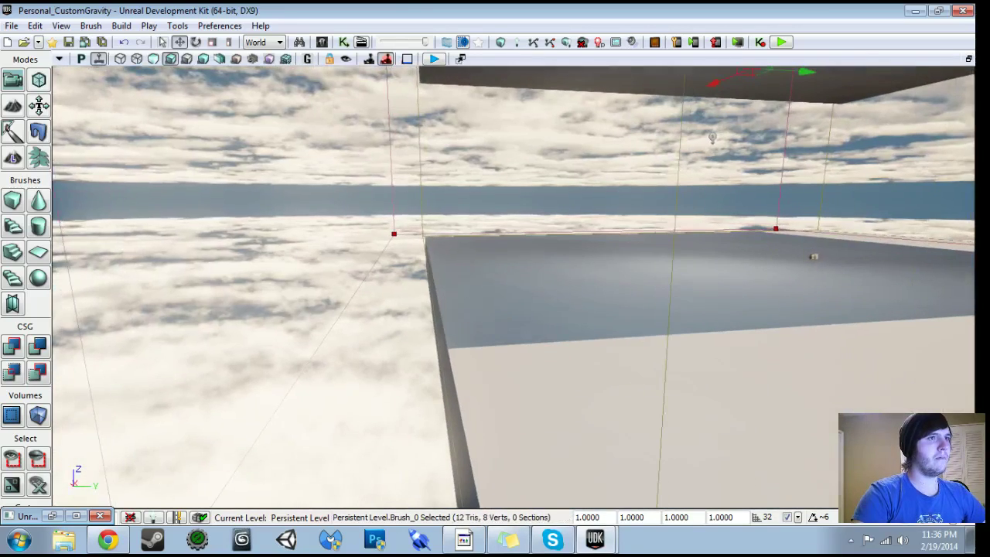
{"action": "left_click_drag", "start_coordinate": [805, 75], "coordinate": [845, 78]}
Step: In Geometry mode, pull the brush's side face inward along X, leaving a strip of floor outside the brush
{"action": "mouse_move", "coordinate": [844, 77]}
{"action": "right_mouse_down"}
{"action": "mouse_move", "coordinate": [856, 76]}
{"action": "mouse_move", "coordinate": [712, 76]}
{"action": "mouse_move", "coordinate": [717, 54]}
{"action": "right_mouse_up"}
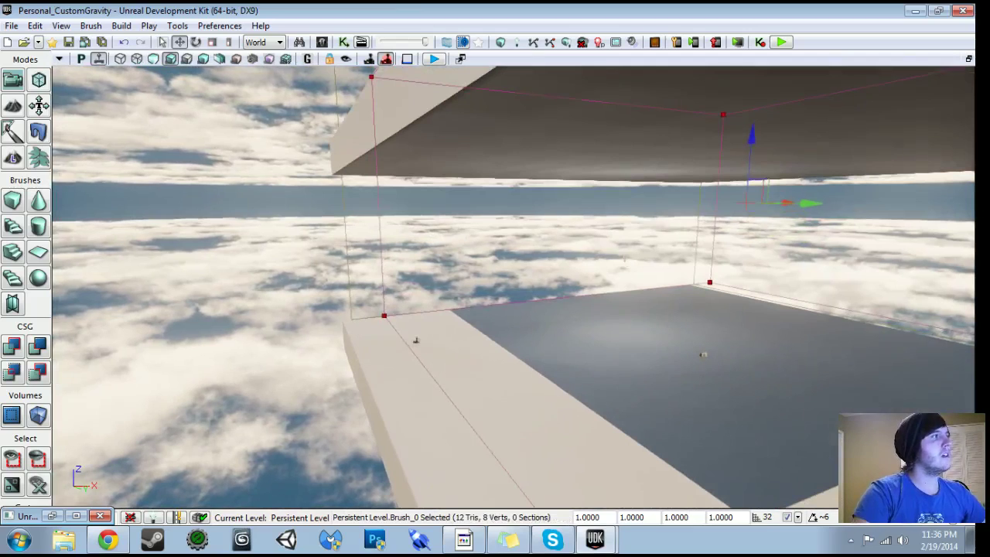
{"action": "key", "text": "shift+2"}
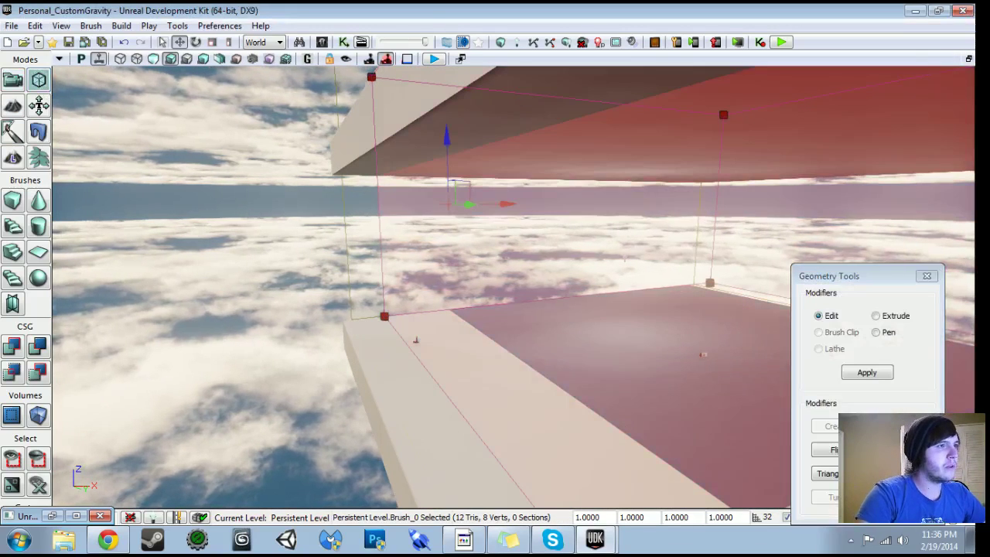
{"action": "left_click_drag", "start_coordinate": [503, 202], "coordinate": [696, 203]}
{"action": "right_click_drag", "start_coordinate": [696, 203], "coordinate": [644, 203]}
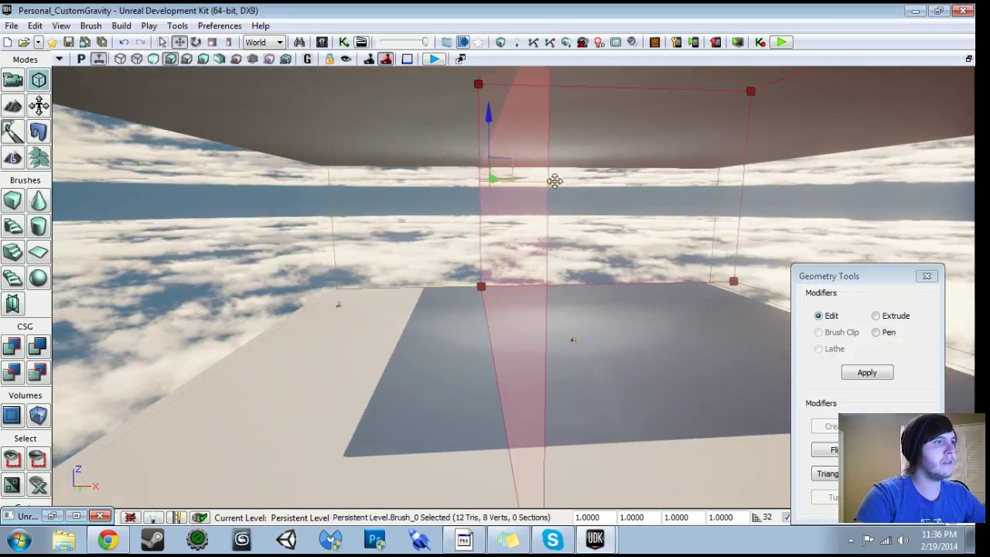
{"action": "left_click_drag", "start_coordinate": [555, 181], "coordinate": [500, 180]}
{"action": "left_click", "coordinate": [16, 84]}
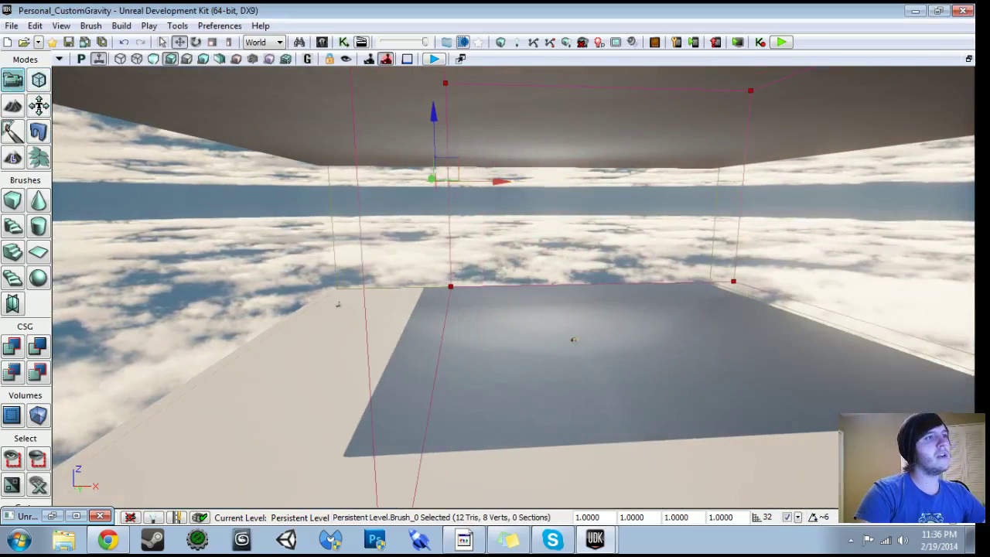
Step: Use Geometry mode to pull the brush face that overhangs the platform back in line with its edge
{"action": "mouse_move", "coordinate": [318, 220]}
{"action": "right_mouse_down"}
{"action": "mouse_move", "coordinate": [361, 220]}
{"action": "mouse_move", "coordinate": [309, 220]}
{"action": "mouse_move", "coordinate": [318, 217]}
{"action": "right_mouse_up"}
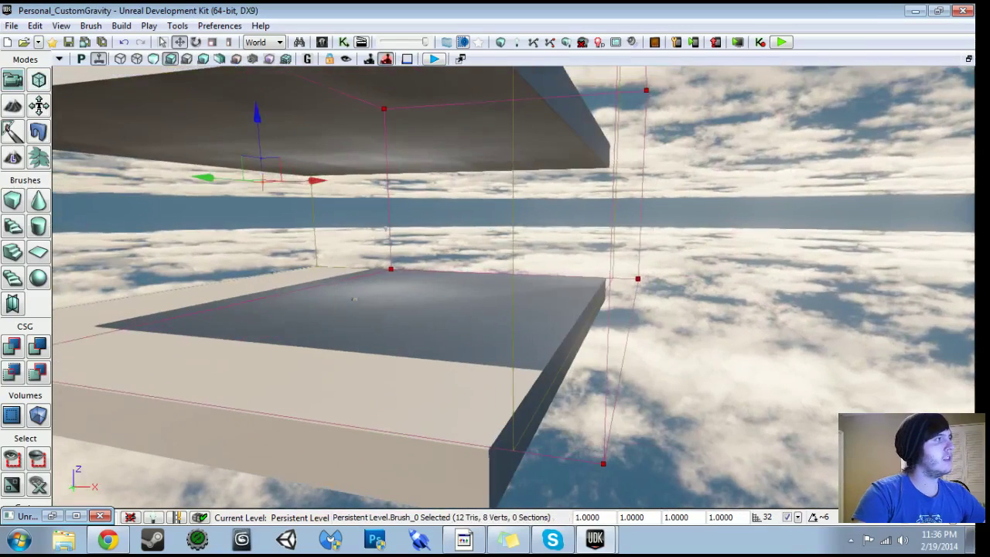
{"action": "left_click", "coordinate": [39, 80]}
{"action": "left_click", "coordinate": [637, 171]}
{"action": "key", "text": "a"}
{"action": "right_click_drag", "start_coordinate": [637, 171], "coordinate": [675, 171]}
{"action": "mouse_move", "coordinate": [620, 170]}
{"action": "left_mouse_down"}
{"action": "mouse_move", "coordinate": [544, 170]}
{"action": "mouse_move", "coordinate": [566, 172]}
{"action": "left_mouse_up"}
{"action": "key", "text": "a"}
{"action": "right_click_drag", "start_coordinate": [566, 173], "coordinate": [555, 171]}
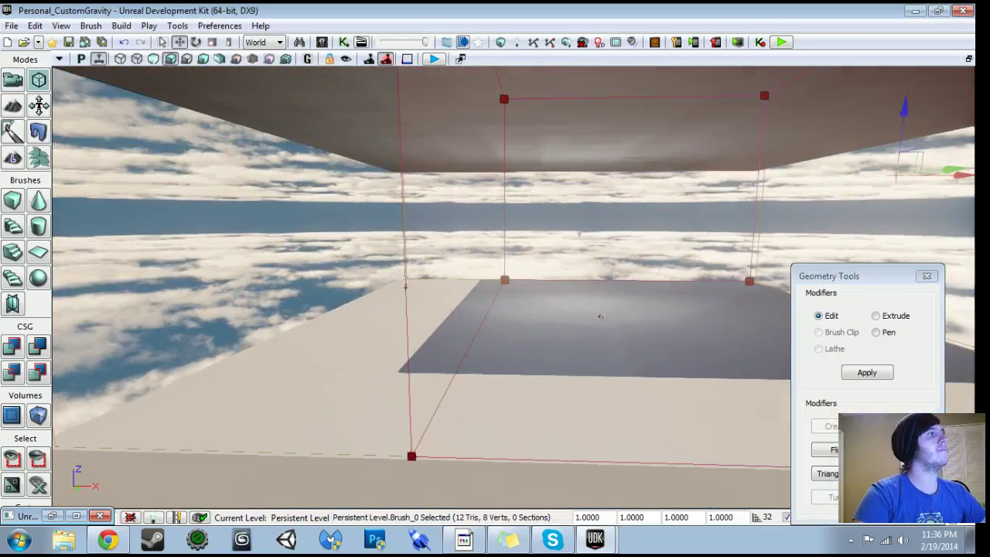
{"action": "left_click", "coordinate": [9, 86]}
Step: Create a GravityVolume from the resized builder brush
{"action": "key", "text": "a"}
{"action": "right_click_drag", "start_coordinate": [220, 339], "coordinate": [310, 338]}
{"action": "right_click", "coordinate": [44, 418]}
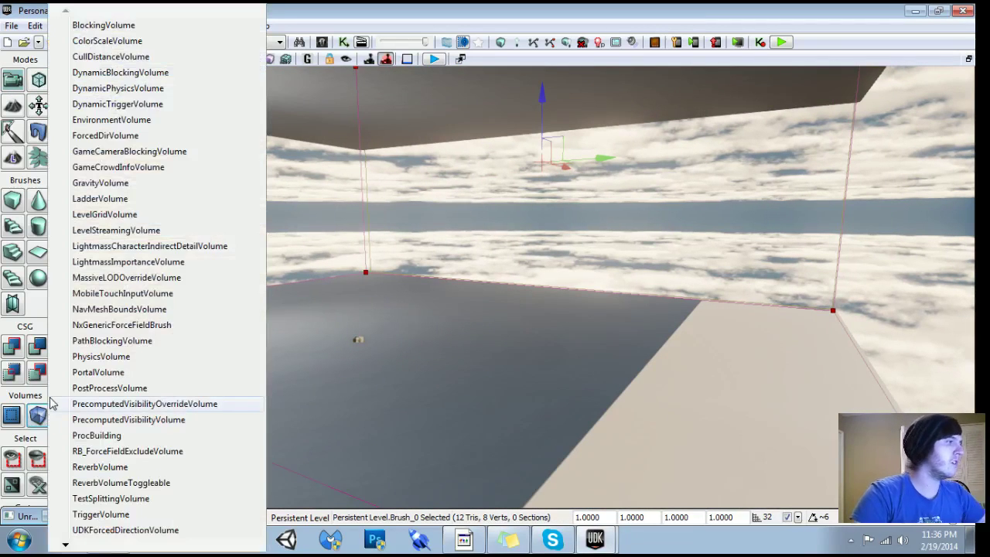
{"action": "left_click", "coordinate": [113, 187]}
{"action": "key", "text": "s"}
{"action": "right_click_drag", "start_coordinate": [249, 142], "coordinate": [255, 170]}
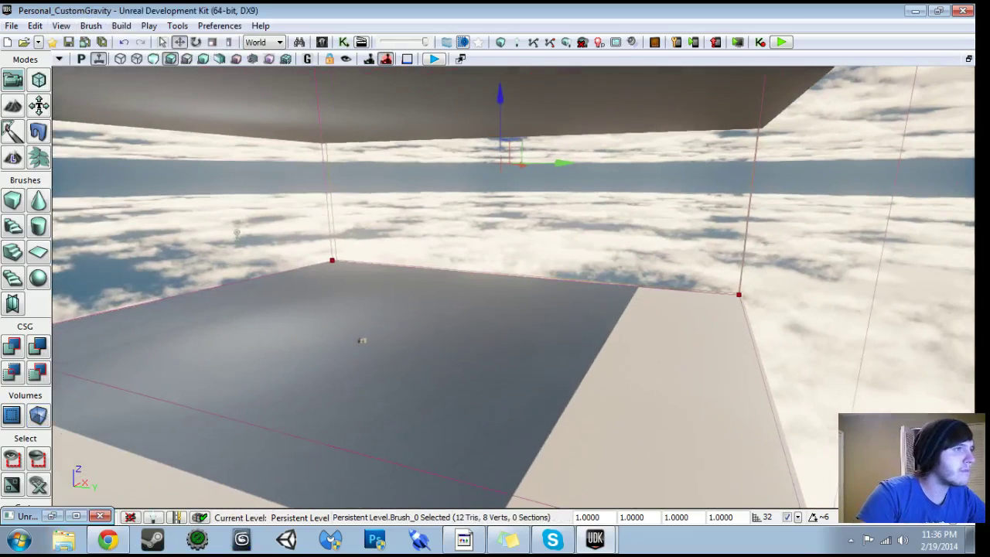
Step: Move the builder brush away from the new gravity volume
{"action": "left_click_drag", "start_coordinate": [554, 162], "coordinate": [173, 161]}
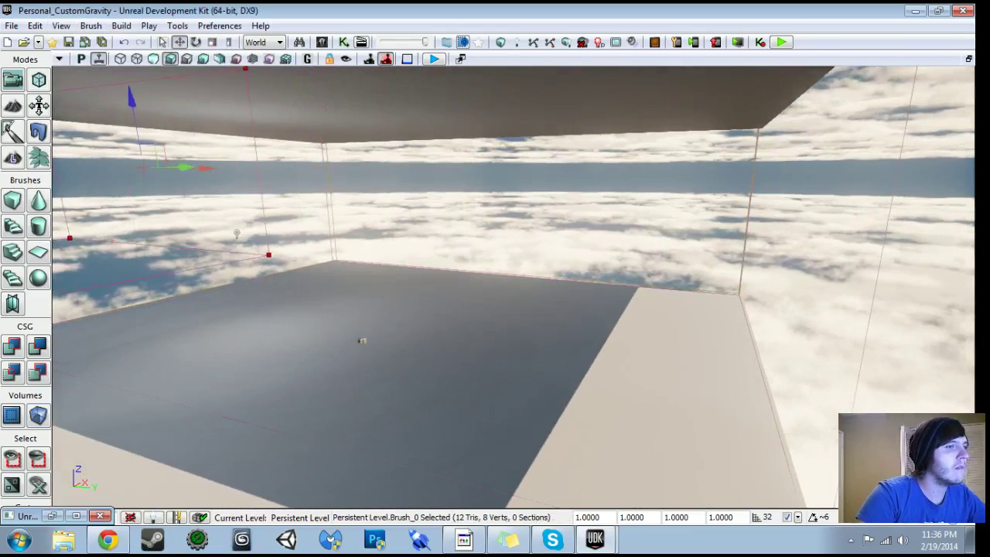
{"action": "middle_click_drag", "start_coordinate": [173, 161], "coordinate": [191, 175]}
{"action": "left_click_drag", "start_coordinate": [190, 175], "coordinate": [98, 202]}
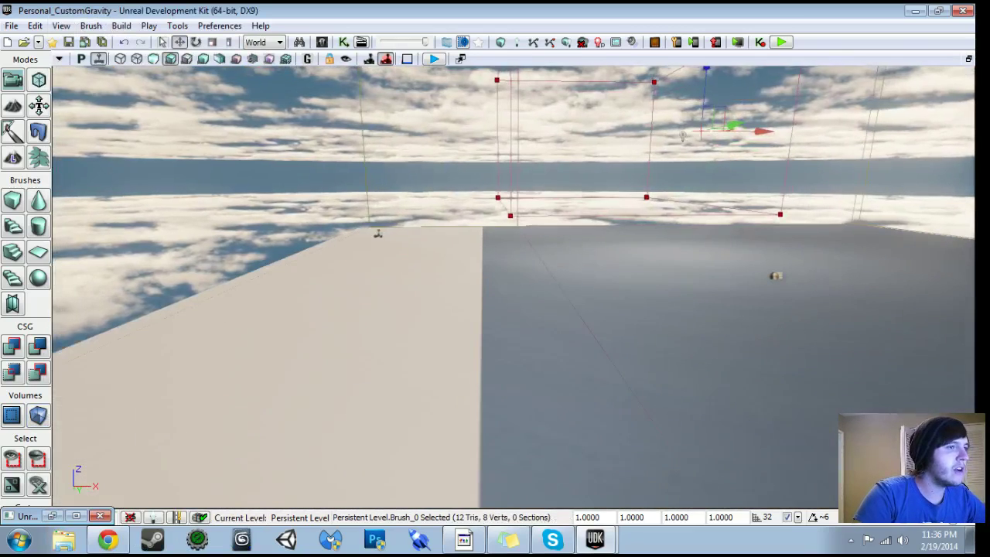
Step: Open the new gravity volume's properties, lock them to it, and set Gravity Z to 5000
{"action": "left_click", "coordinate": [517, 221]}
{"action": "mouse_move", "coordinate": [517, 221]}
{"action": "right_mouse_down"}
{"action": "mouse_move", "coordinate": [488, 190]}
{"action": "mouse_move", "coordinate": [489, 176]}
{"action": "mouse_move", "coordinate": [473, 177]}
{"action": "mouse_move", "coordinate": [658, 175]}
{"action": "right_mouse_up"}
{"action": "left_click_drag", "start_coordinate": [557, 217], "coordinate": [596, 221]}
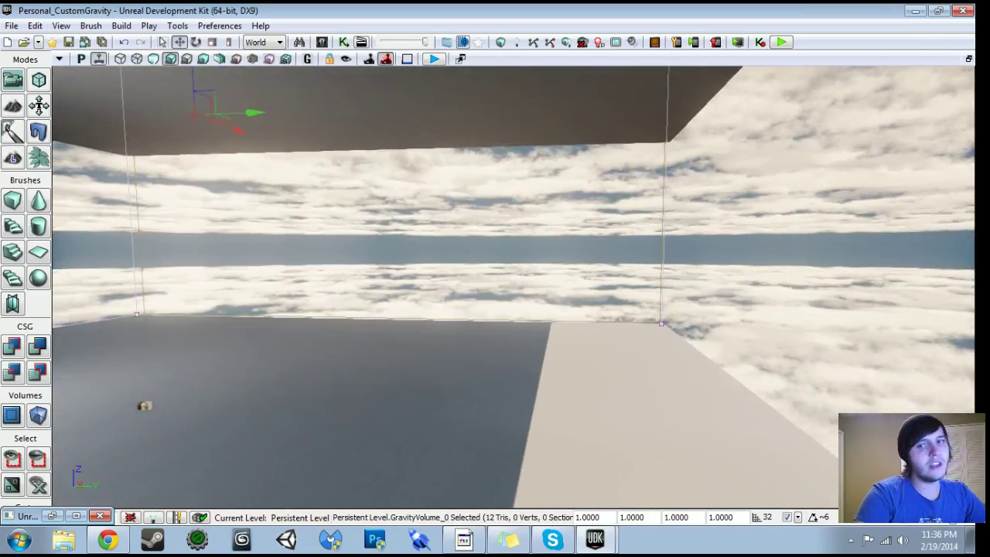
{"action": "key", "text": "F4"}
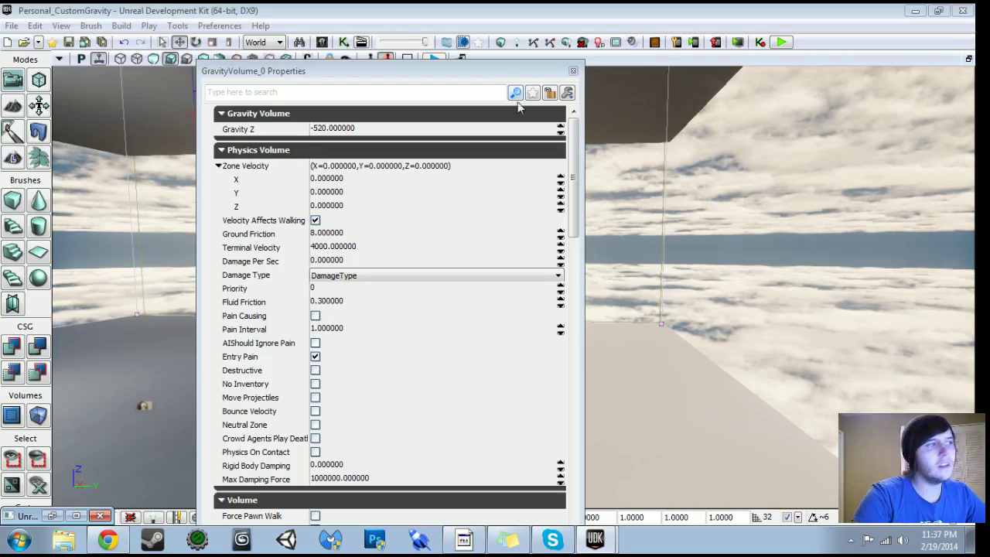
{"action": "left_click", "coordinate": [551, 93]}
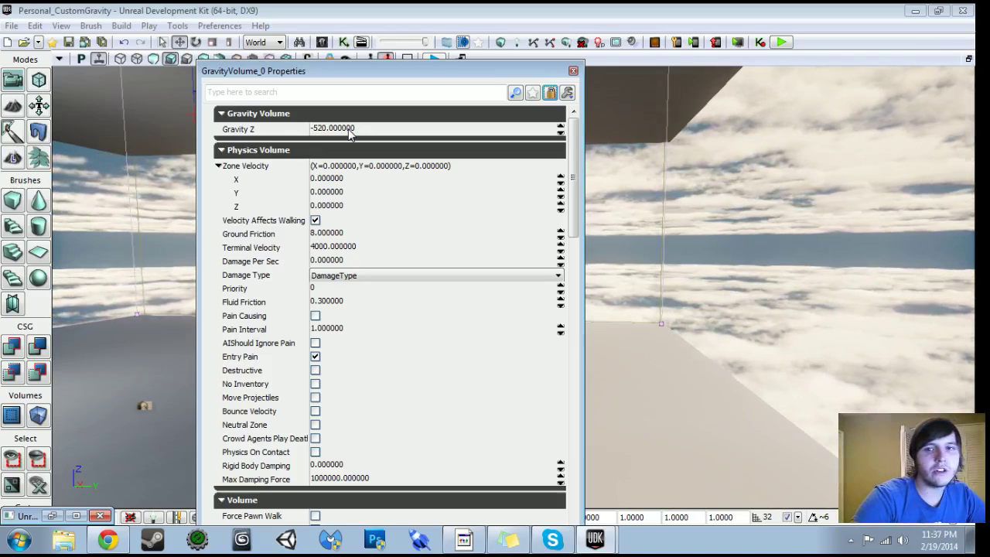
{"action": "left_click", "coordinate": [350, 133]}
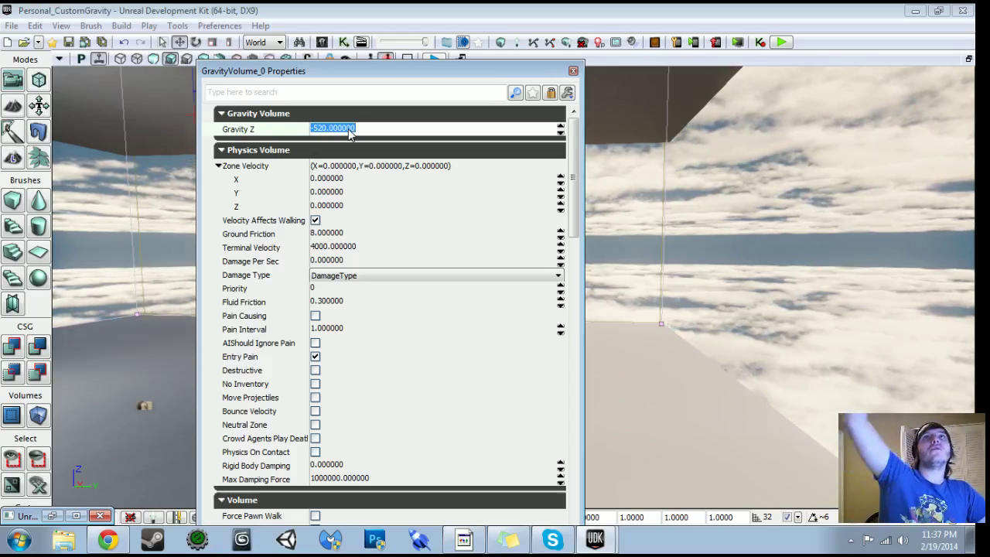
{"action": "type", "text": "5"}
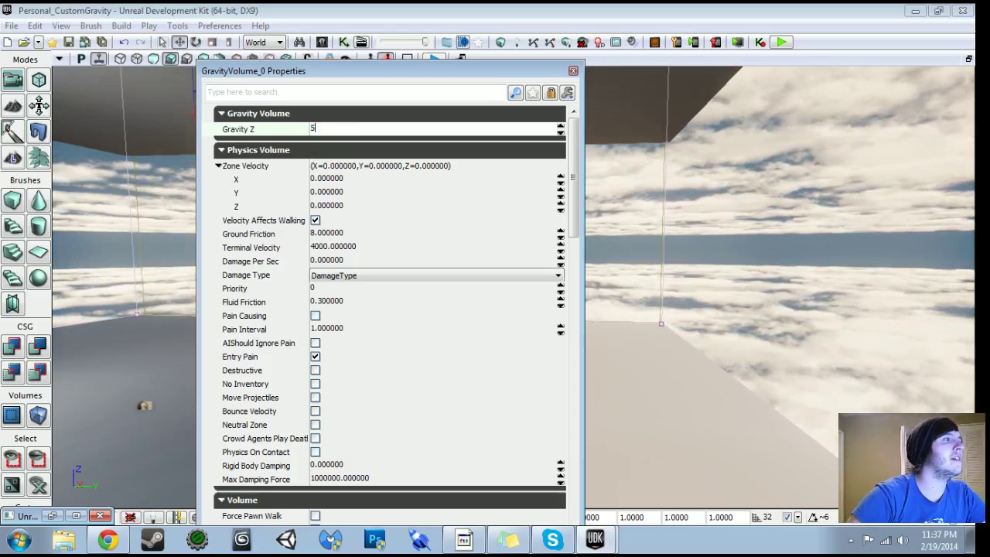
{"action": "type", "text": "000"}
{"action": "key", "text": "Return"}
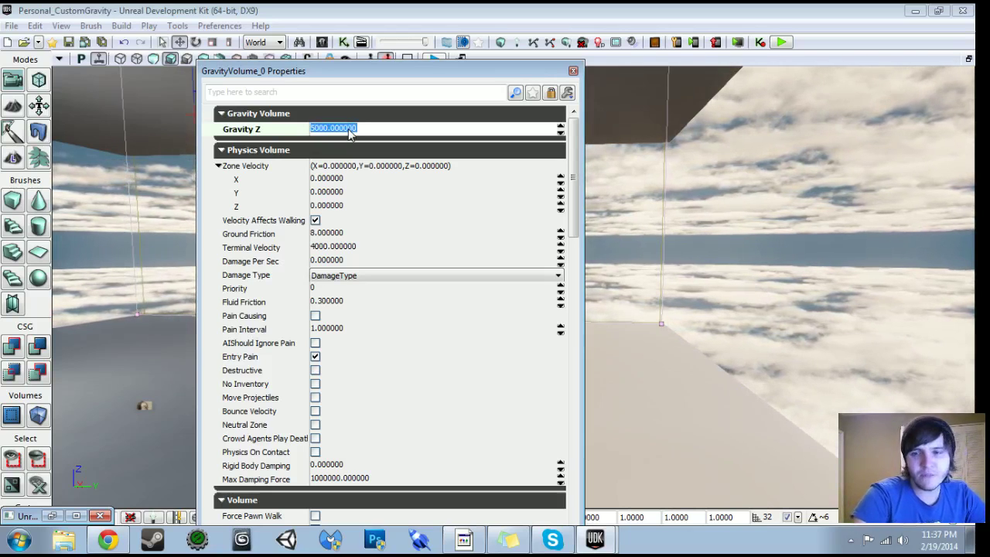
Step: Try a Zone Velocity Z value of 5000 on the gravity volume and reset it to 0
{"action": "left_click", "coordinate": [328, 206]}
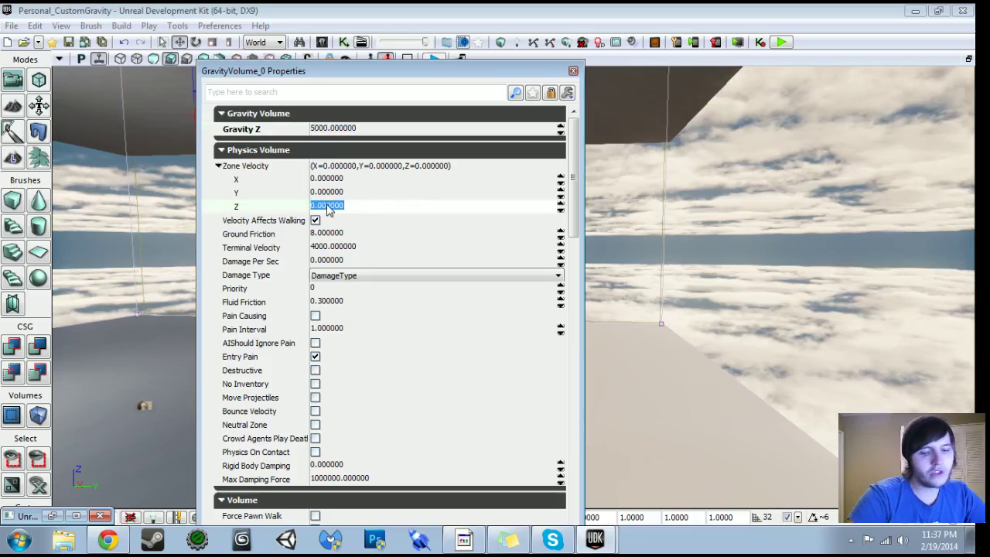
{"action": "type", "text": "5000"}
{"action": "key", "text": "Return"}
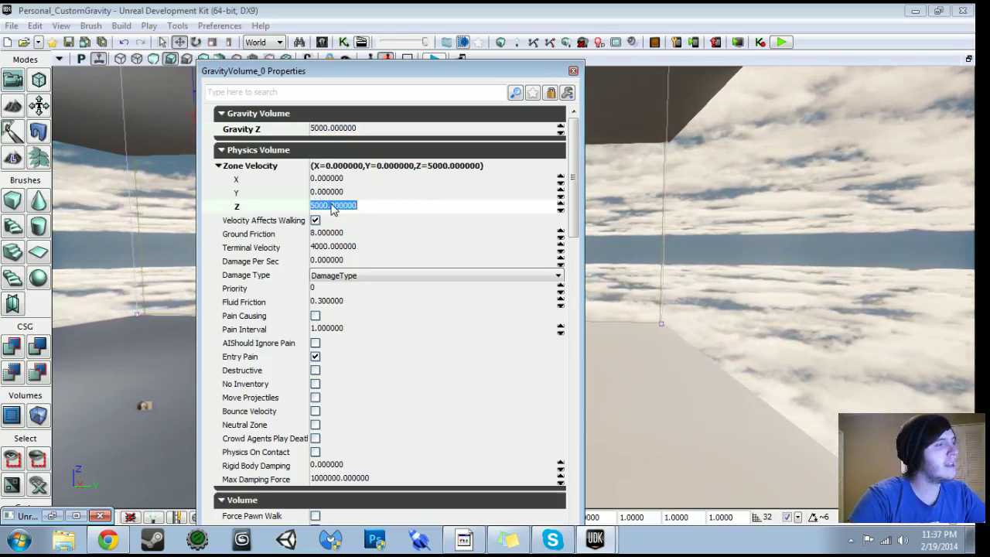
{"action": "type", "text": "0"}
{"action": "key", "text": "Return"}
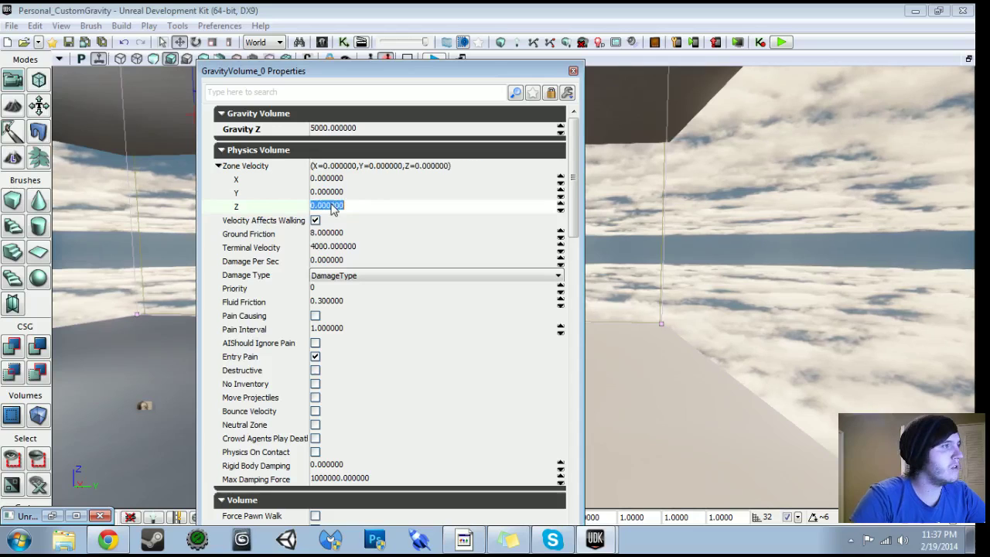
Step: Try a Zone Velocity X value of 5000 on the gravity volume and reset it to 0
{"action": "left_click", "coordinate": [341, 180]}
{"action": "type", "text": "5"}
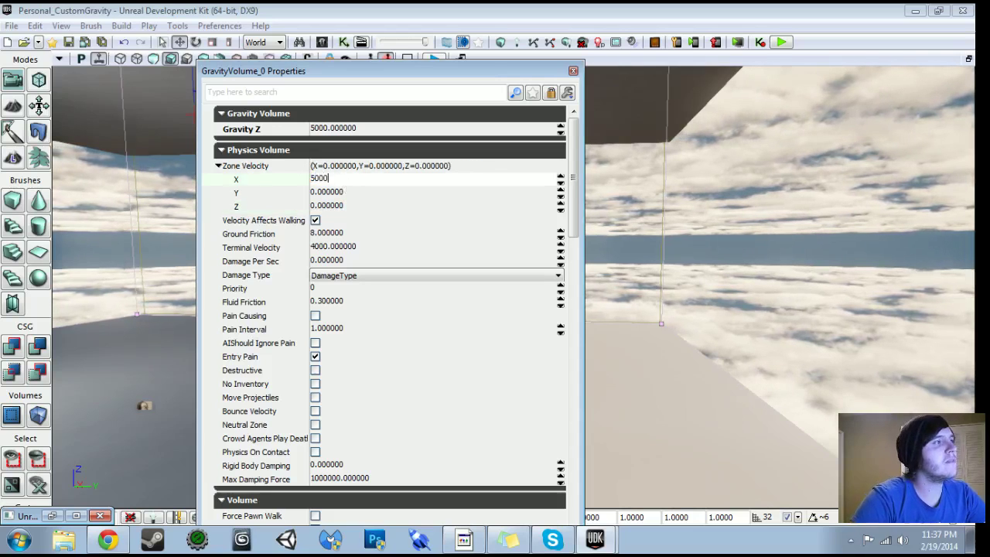
{"action": "type", "text": "000"}
{"action": "key", "text": "Return"}
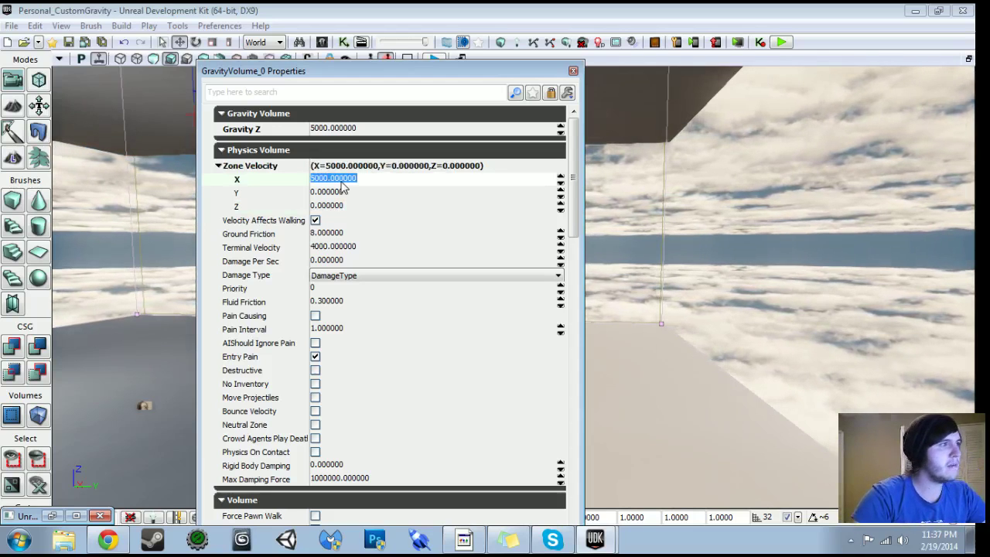
{"action": "type", "text": "0"}
{"action": "key", "text": "Return"}
Step: Set the gravity volume's Zone Velocity Z to 5000 and enable Physics On Contact
{"action": "left_click", "coordinate": [343, 206]}
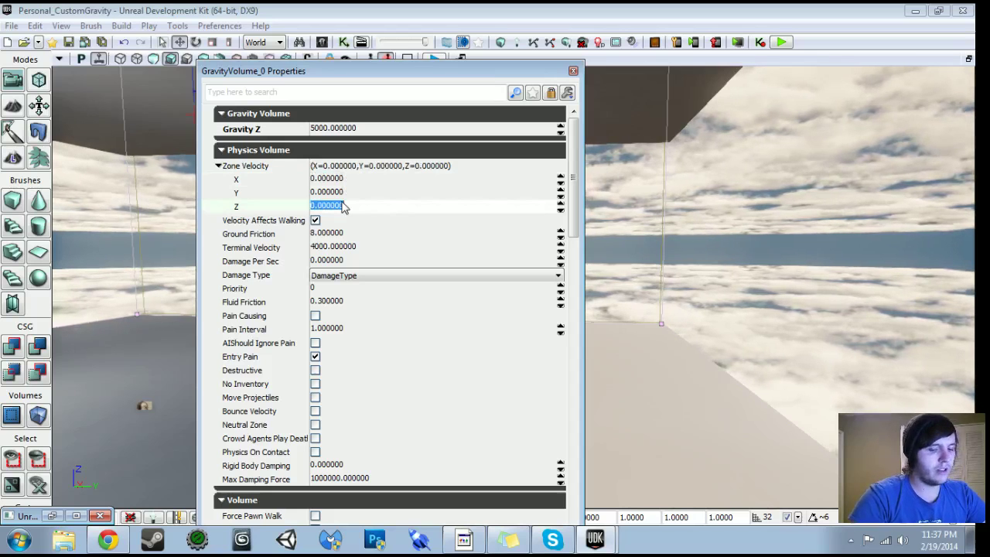
{"action": "type", "text": "5000"}
{"action": "key", "text": "Return"}
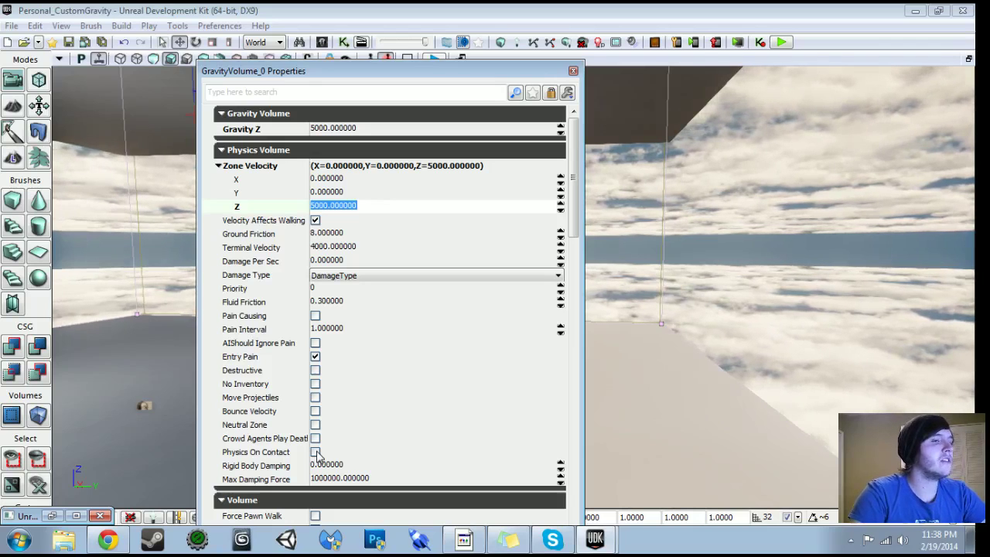
{"action": "left_click", "coordinate": [315, 452]}
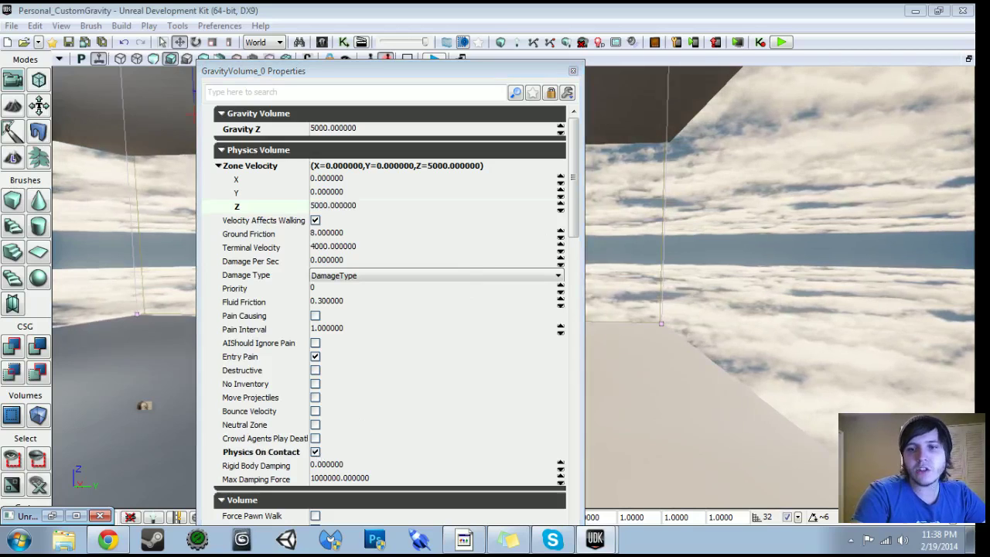
Step: Enable Process All Actors and Force Pawn Walk for the gravity volume and close its properties
{"action": "left_click_drag", "start_coordinate": [576, 191], "coordinate": [580, 243]}
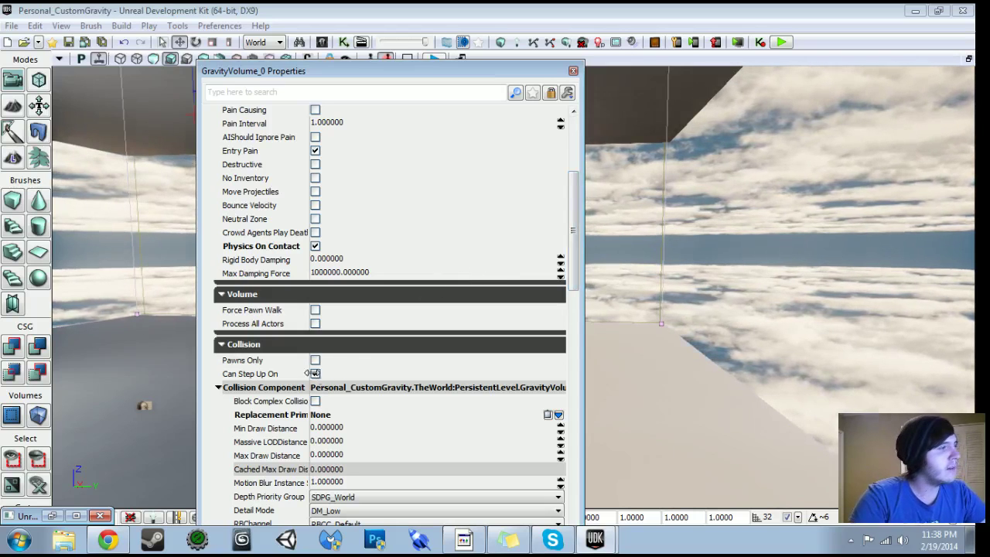
{"action": "left_click", "coordinate": [315, 324]}
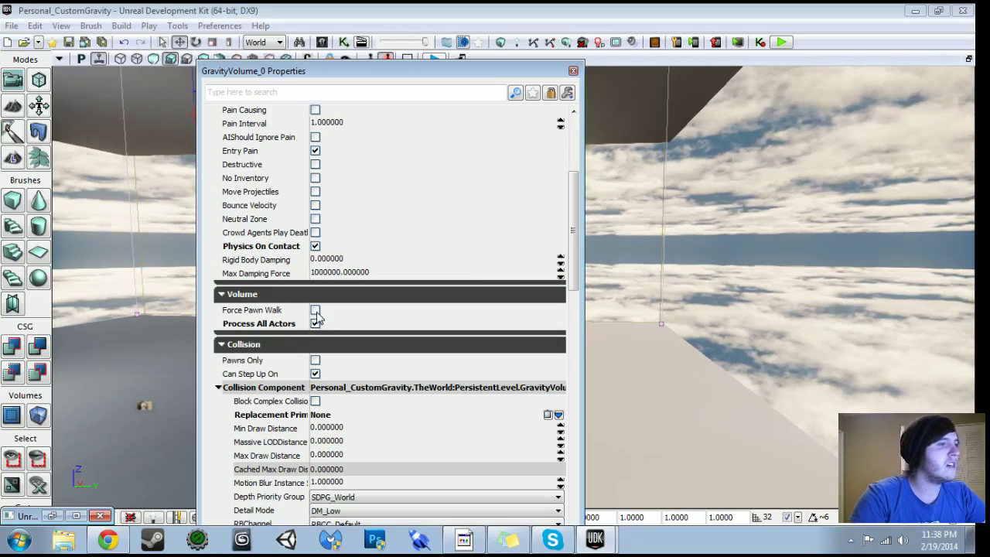
{"action": "left_click", "coordinate": [315, 310]}
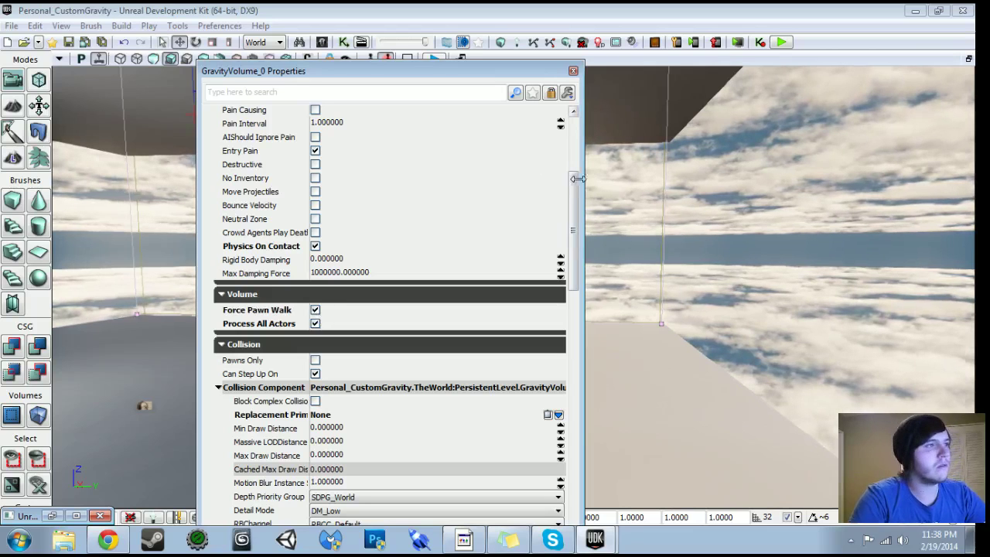
{"action": "left_click_drag", "start_coordinate": [575, 188], "coordinate": [575, 200]}
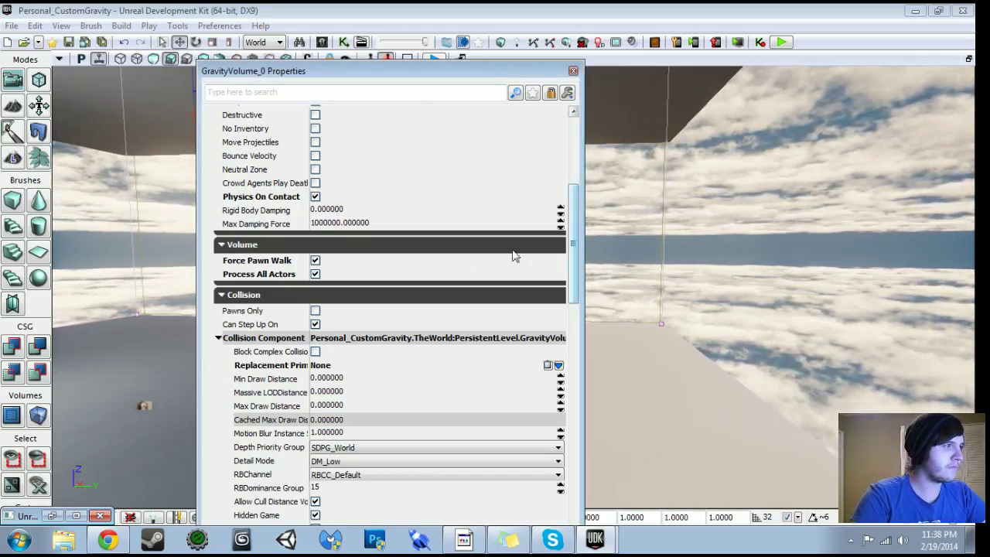
{"action": "scroll", "coordinate": [571, 263], "scroll_direction": "up", "scroll_amount": 2}
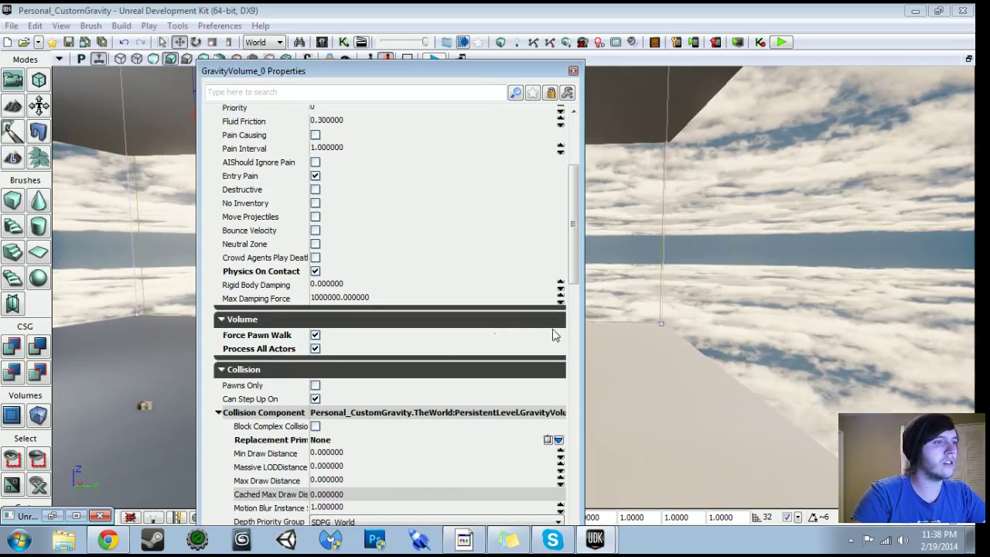
{"action": "scroll", "coordinate": [573, 275], "scroll_direction": "up", "scroll_amount": 5}
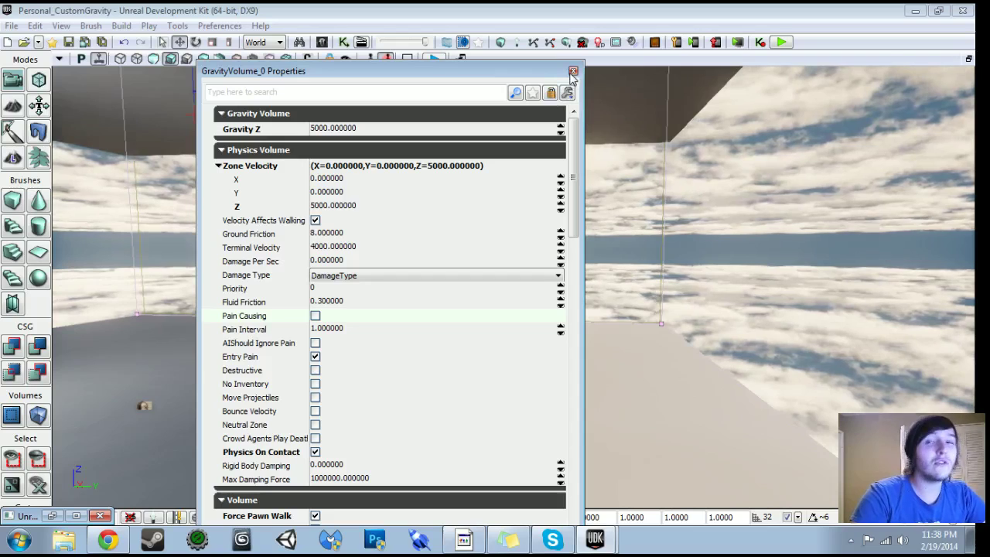
{"action": "left_click", "coordinate": [573, 71]}
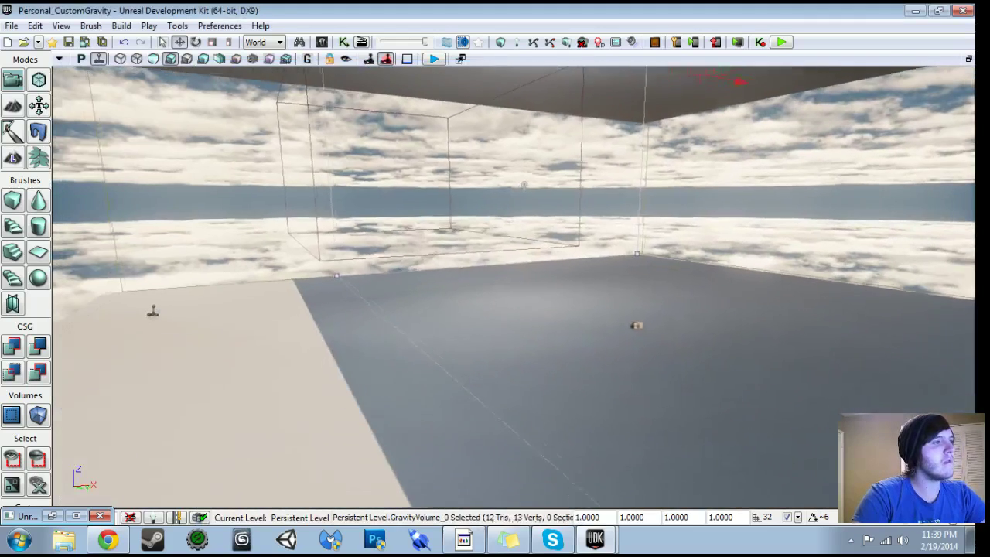
Step: Play the level from the floor inside the gravity volume, move around to test the gravity, and end the preview
{"action": "right_click", "coordinate": [392, 430]}
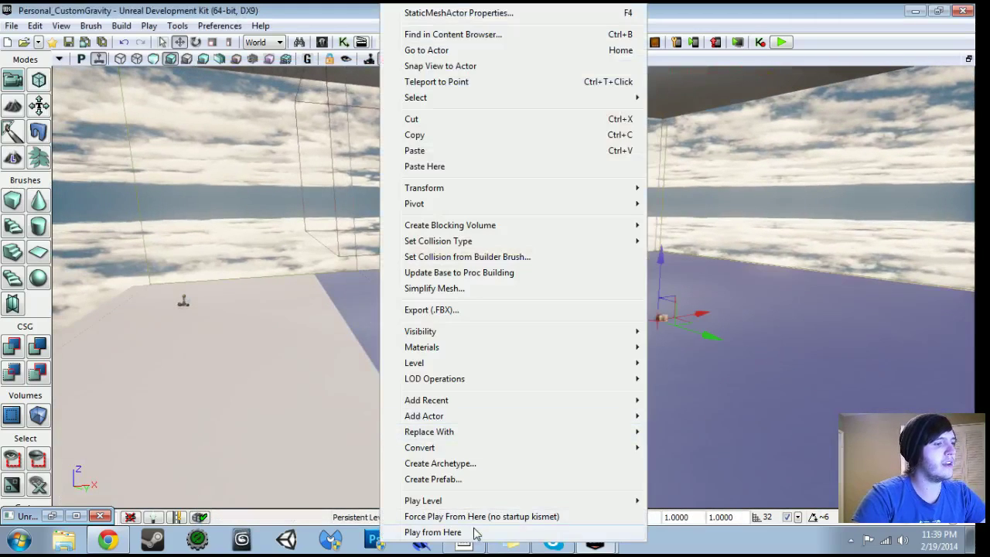
{"action": "left_click", "coordinate": [430, 532]}
{"action": "key", "text": "w"}
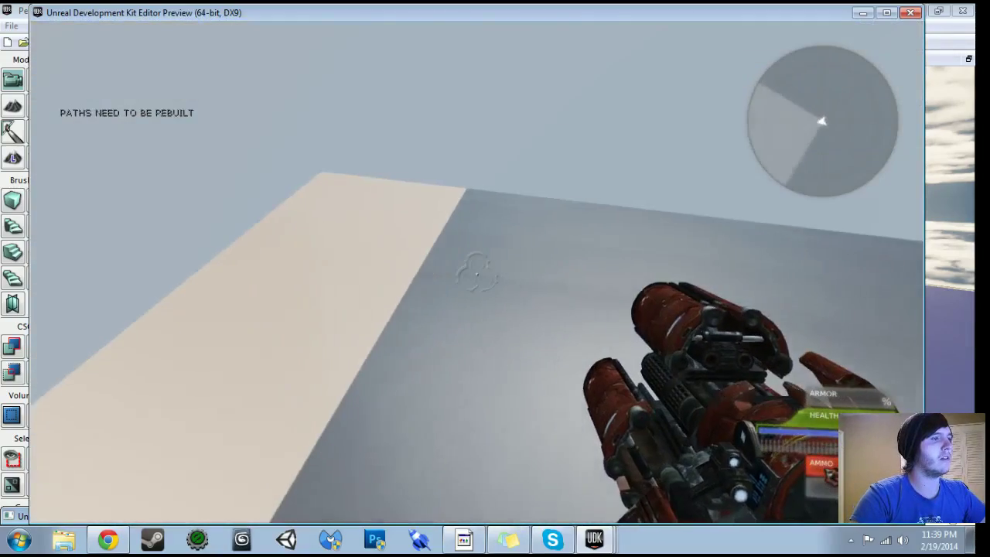
{"action": "key", "text": "d"}
{"action": "key", "text": "w"}
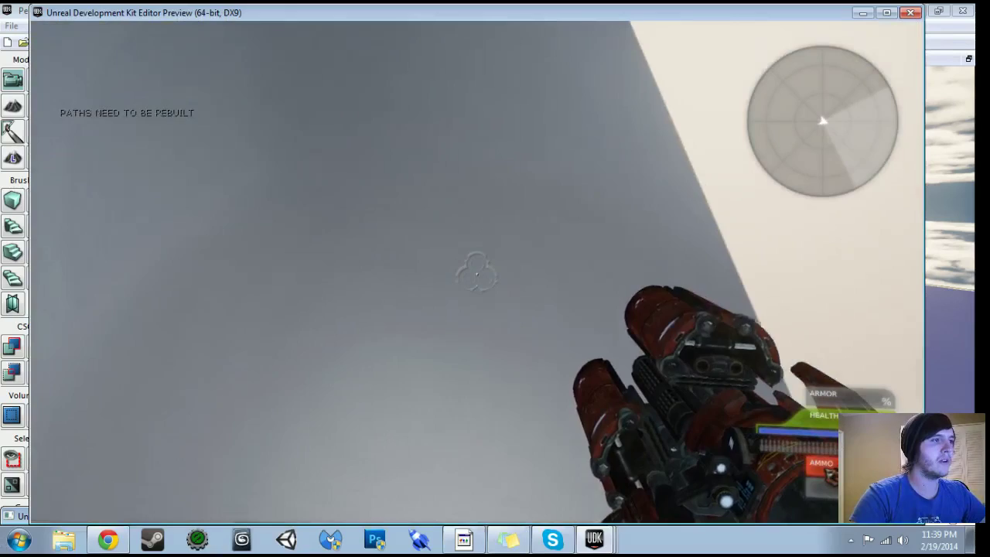
{"action": "key", "text": "w"}
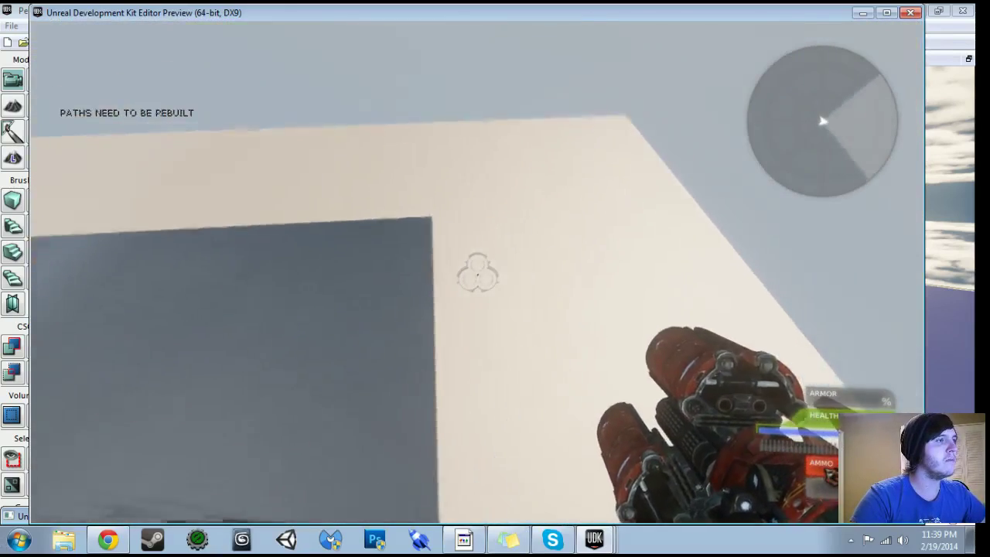
{"action": "key", "text": "w"}
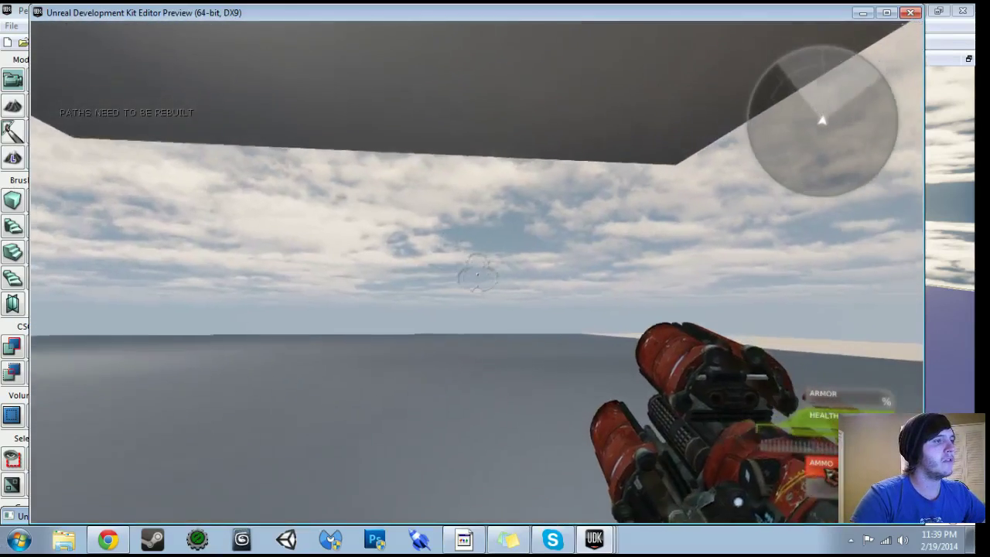
{"action": "key", "text": "Escape"}
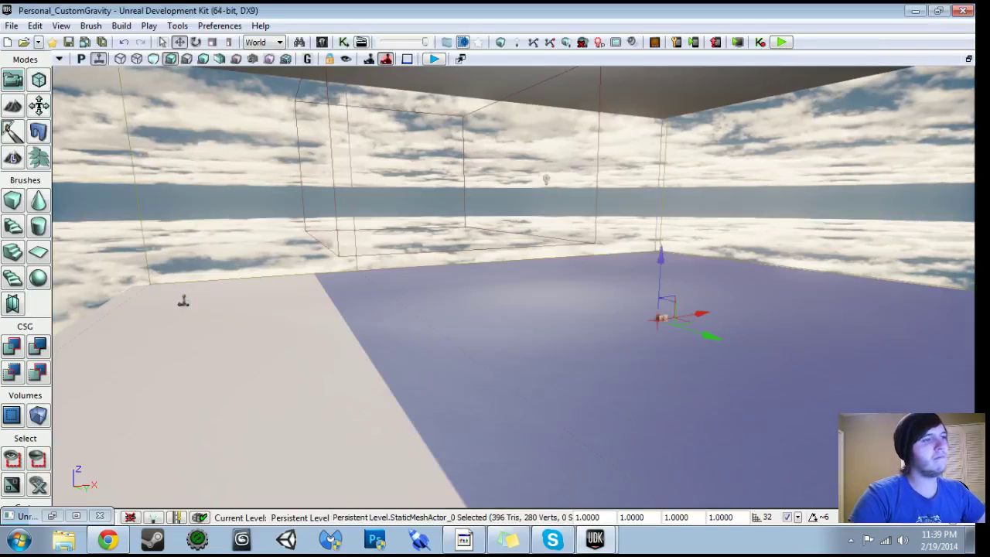
Step: Search the actor classes for "force" and place an RB_CylindricalForceActor on the floor inside the gravity volume
{"action": "key", "text": "a"}
{"action": "right_click_drag", "start_coordinate": [514, 287], "coordinate": [688, 286]}
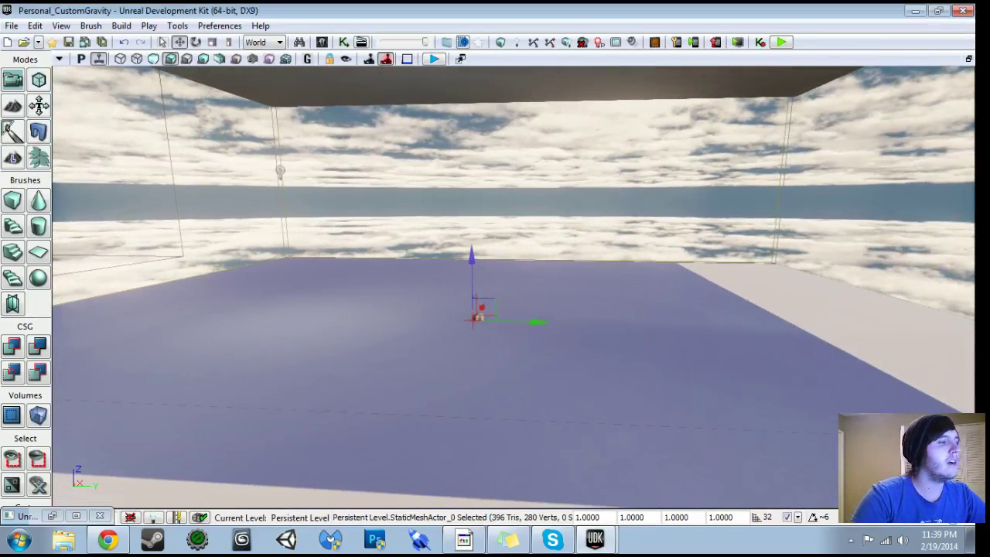
{"action": "right_click_drag", "start_coordinate": [514, 287], "coordinate": [387, 286]}
{"action": "key", "text": "d"}
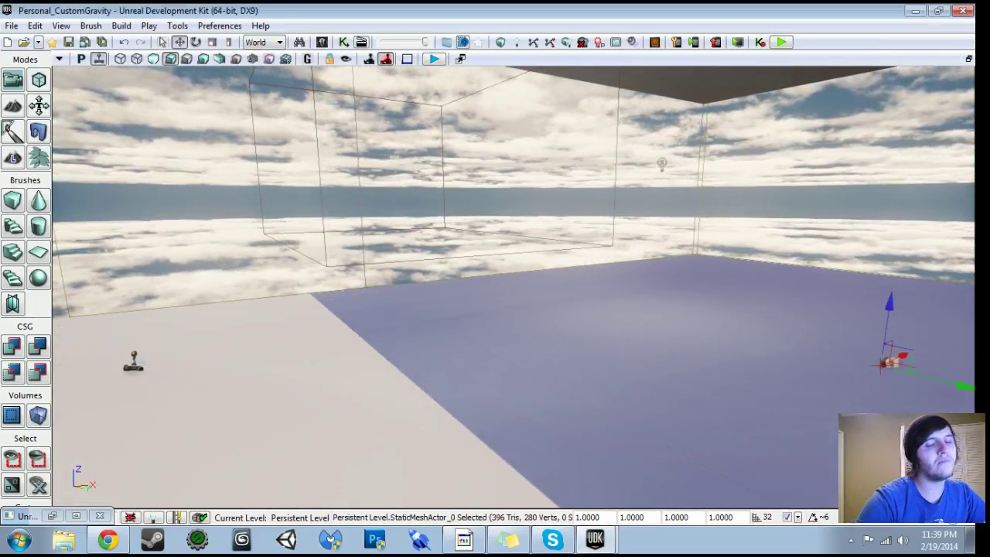
{"action": "right_click_drag", "start_coordinate": [495, 279], "coordinate": [553, 280]}
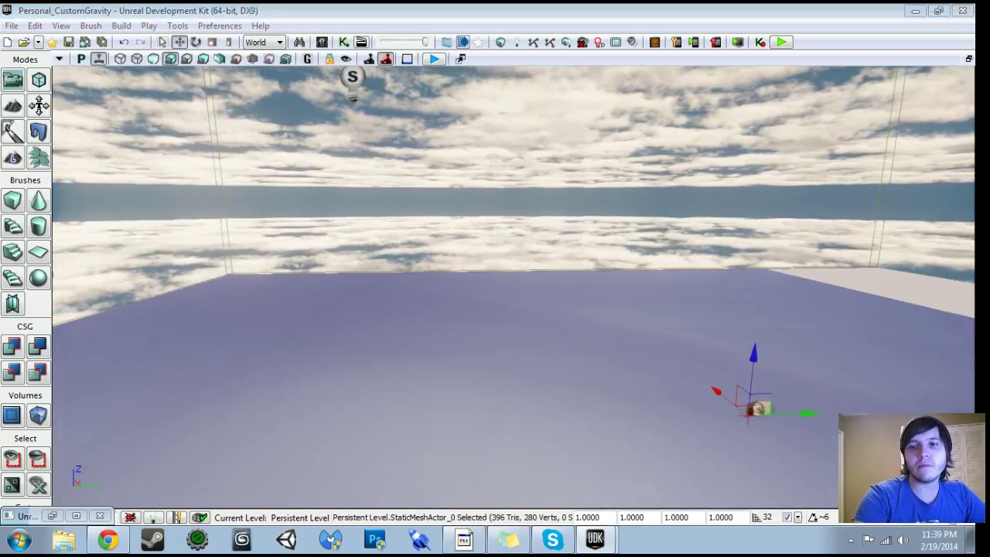
{"action": "left_click", "coordinate": [322, 42]}
{"action": "left_click", "coordinate": [173, 90]}
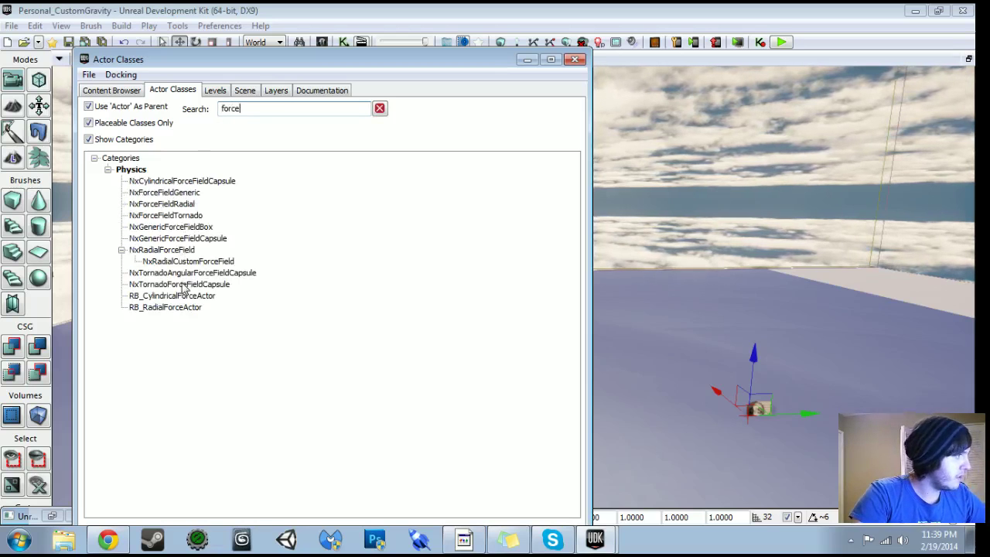
{"action": "left_click", "coordinate": [189, 301]}
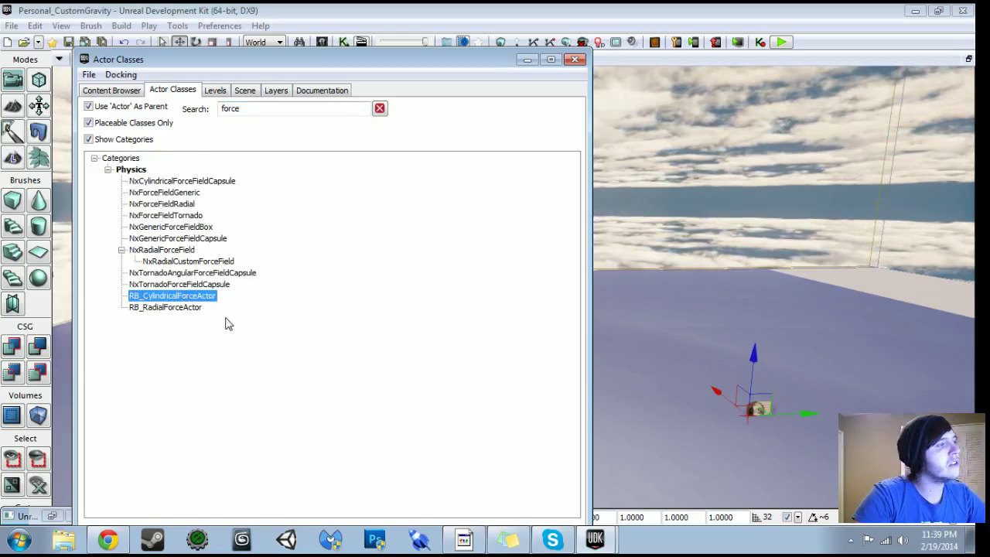
{"action": "left_click_drag", "start_coordinate": [663, 412], "coordinate": [718, 415]}
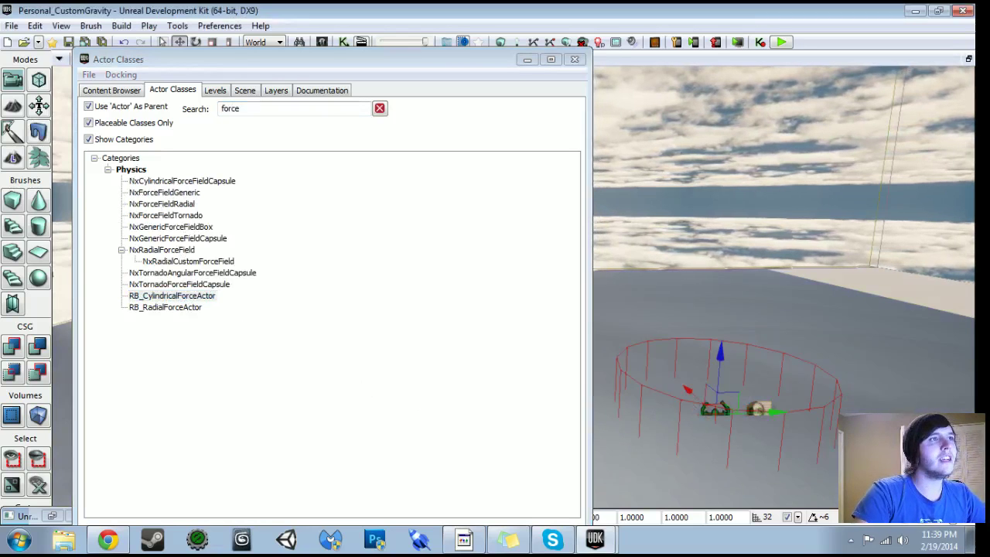
{"action": "left_click", "coordinate": [574, 59]}
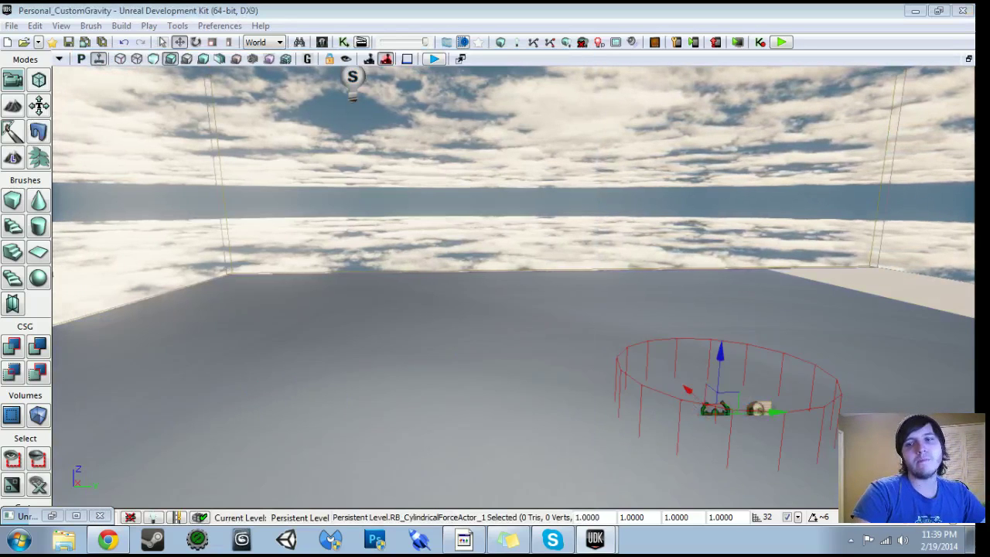
{"action": "left_click_drag", "start_coordinate": [495, 310], "coordinate": [584, 328]}
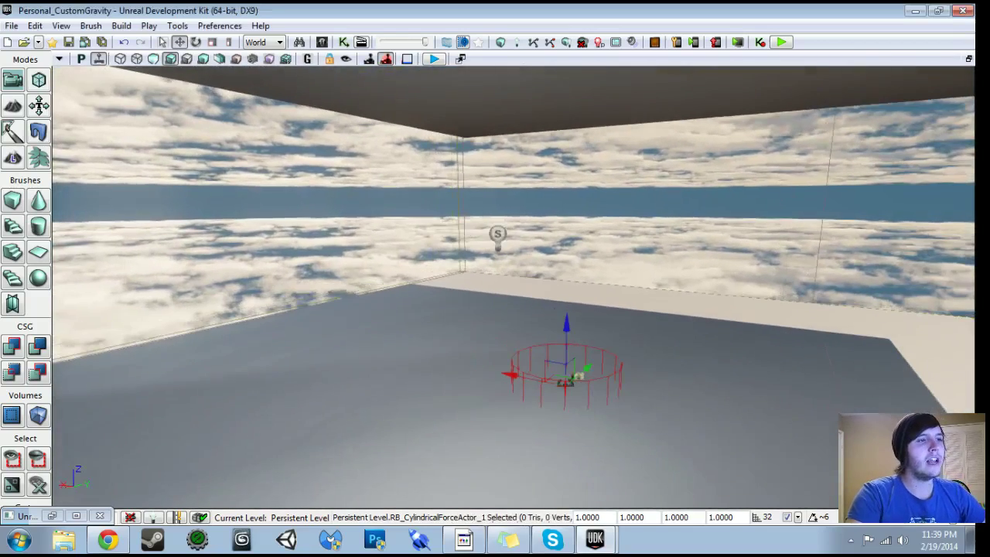
Step: Open the properties of the RB_CylindricalForceActor on the floor
{"action": "middle_click_drag", "start_coordinate": [584, 329], "coordinate": [569, 338]}
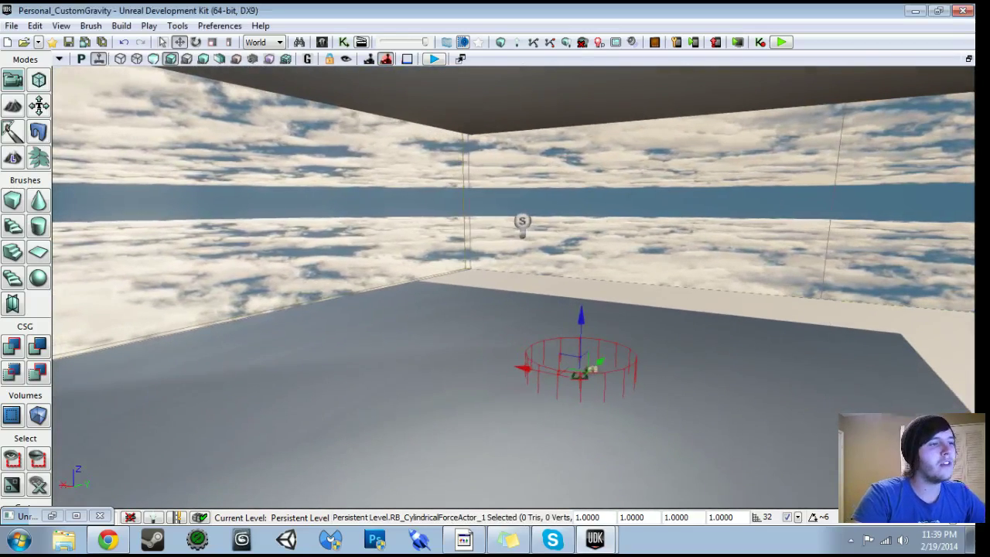
{"action": "key", "text": "F4"}
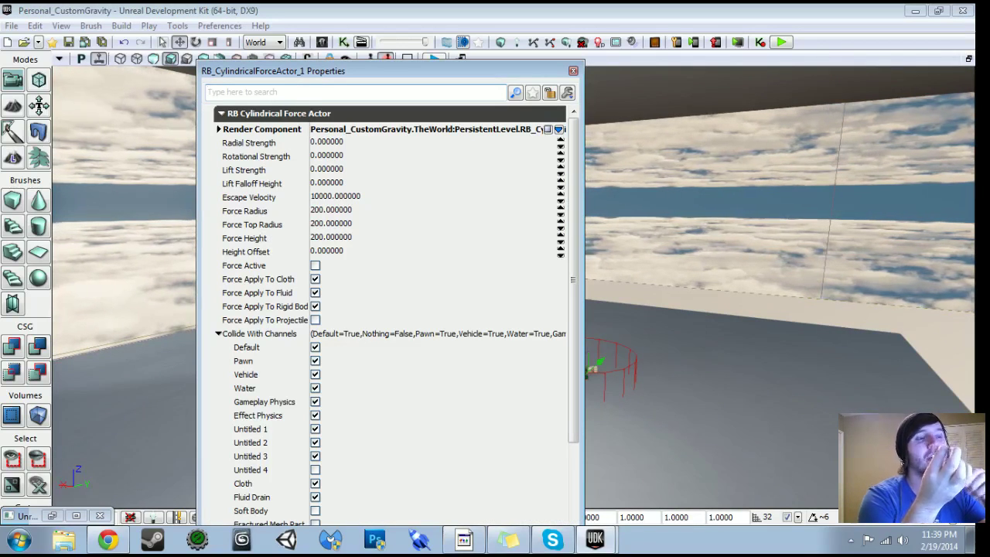
Step: Play the level from the floor near the force actor, move around to test the gravity, and end the preview
{"action": "right_click", "coordinate": [712, 431]}
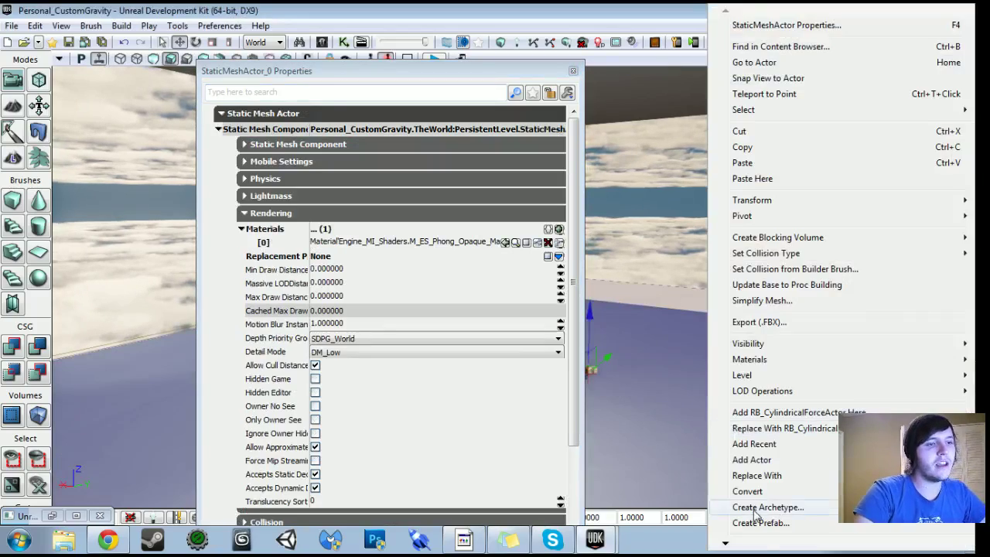
{"action": "mouse_move", "coordinate": [756, 544]}
{"action": "left_click", "coordinate": [758, 523]}
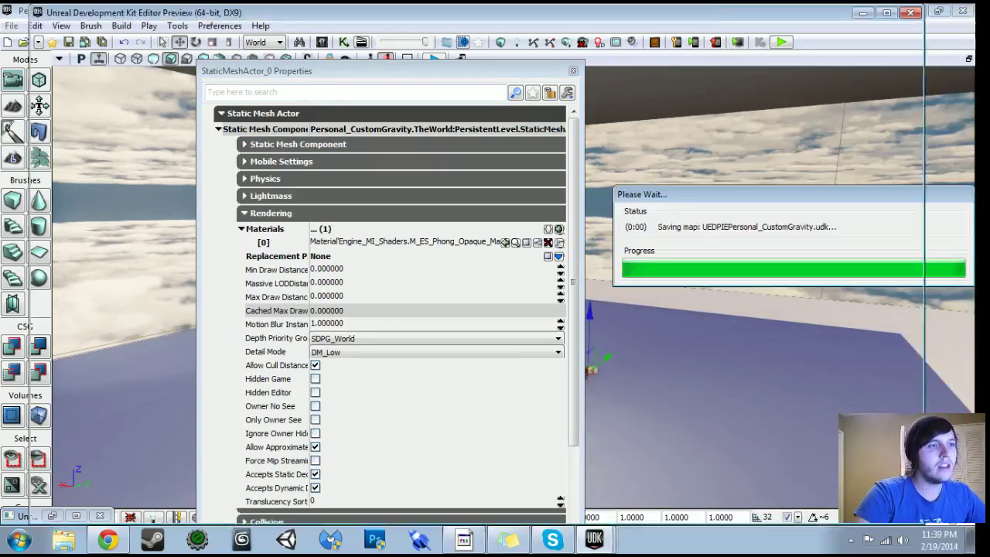
{"action": "key", "text": "w"}
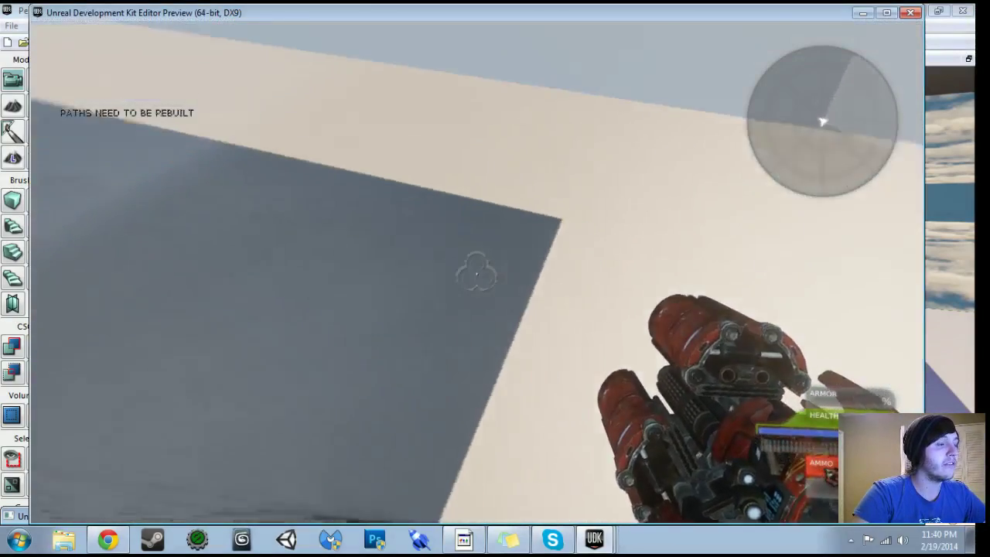
{"action": "key", "text": "w"}
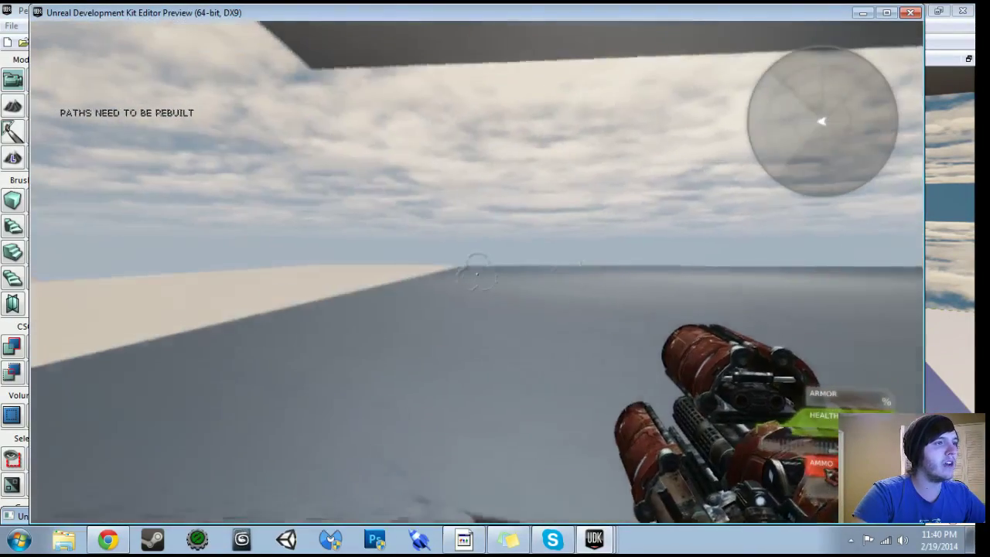
{"action": "key", "text": "s"}
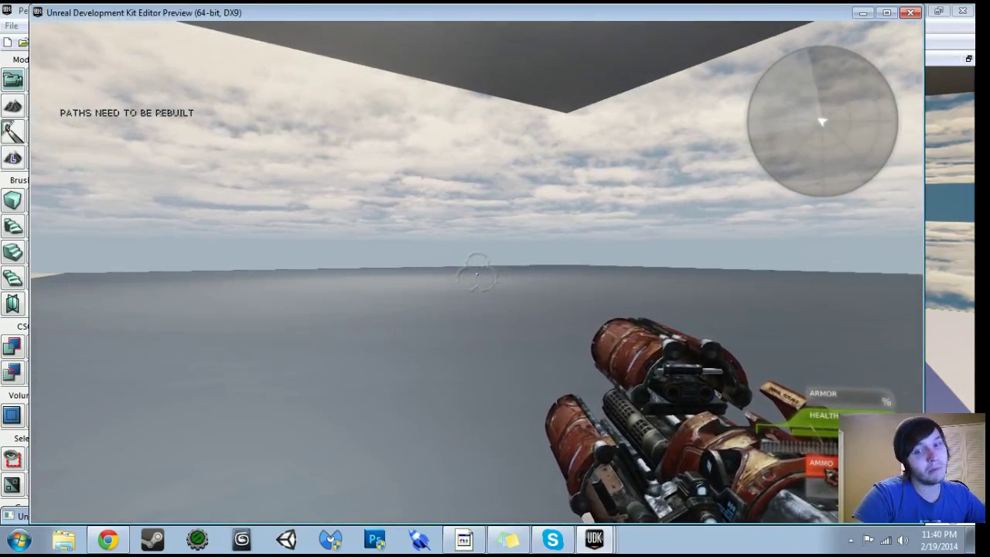
{"action": "mouse_move", "coordinate": [477, 275]}
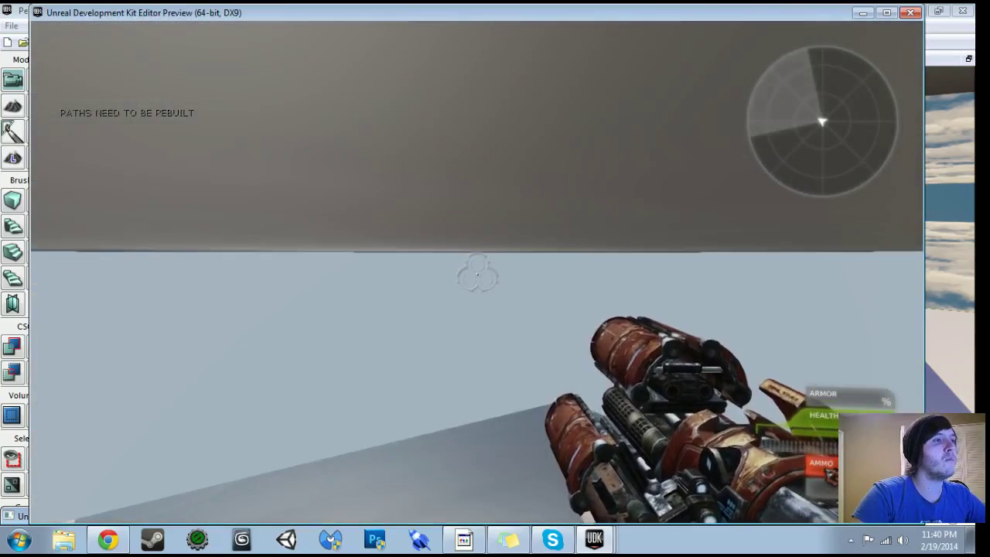
{"action": "key", "text": "Escape"}
Step: Set the cylindrical force actor's Force Radius, Force Top Radius and Force Height to 4096 each
{"action": "left_click_drag", "start_coordinate": [743, 333], "coordinate": [719, 348]}
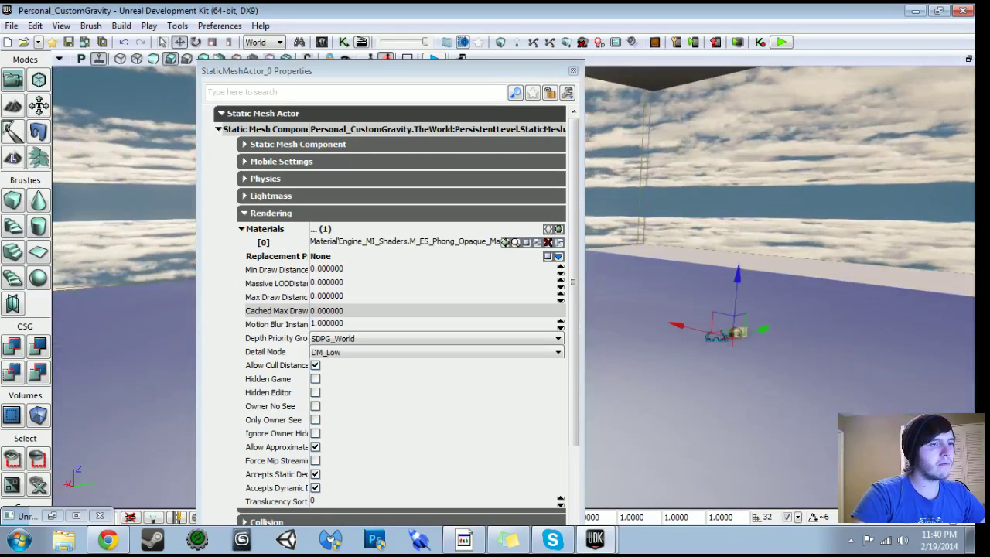
{"action": "left_click", "coordinate": [723, 337]}
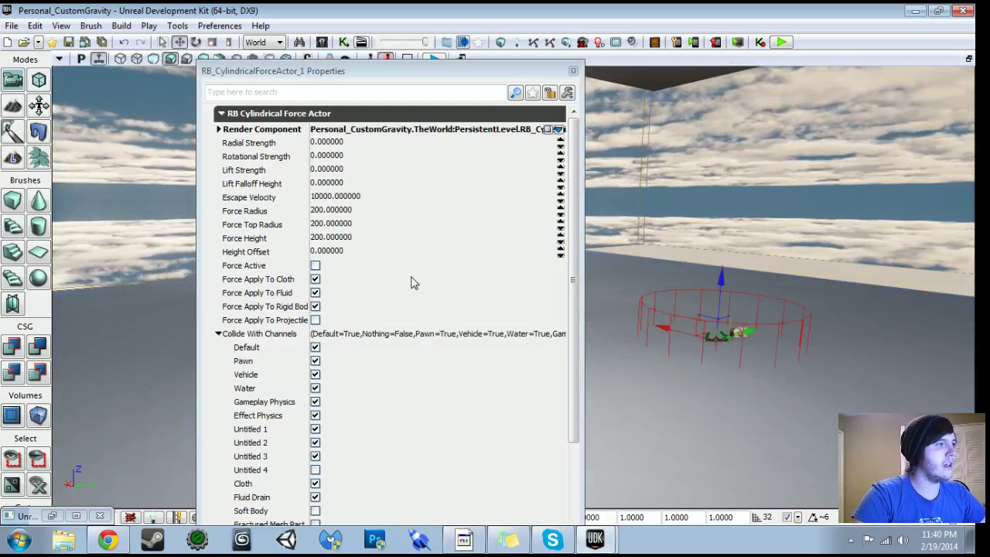
{"action": "left_click_drag", "start_coordinate": [730, 332], "coordinate": [725, 300]}
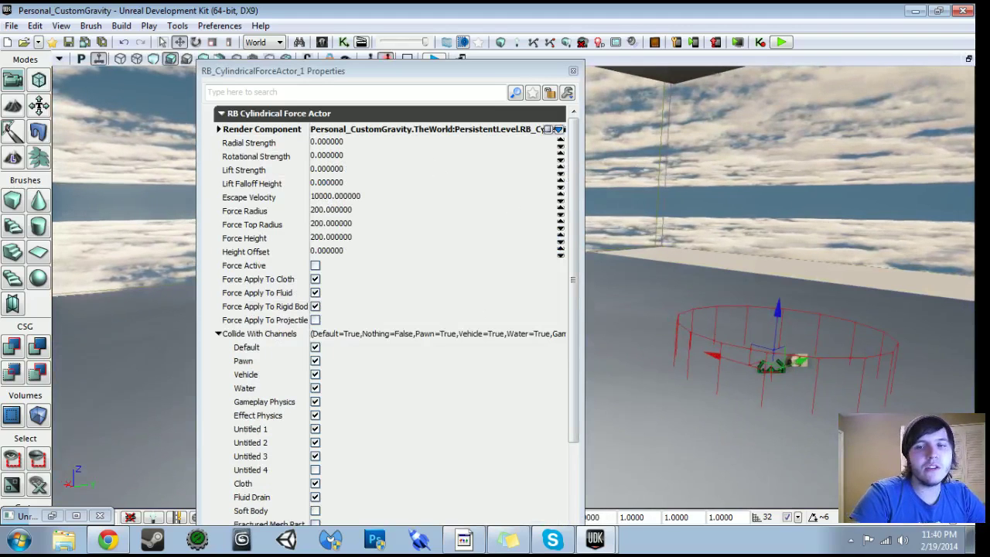
{"action": "left_click", "coordinate": [350, 211]}
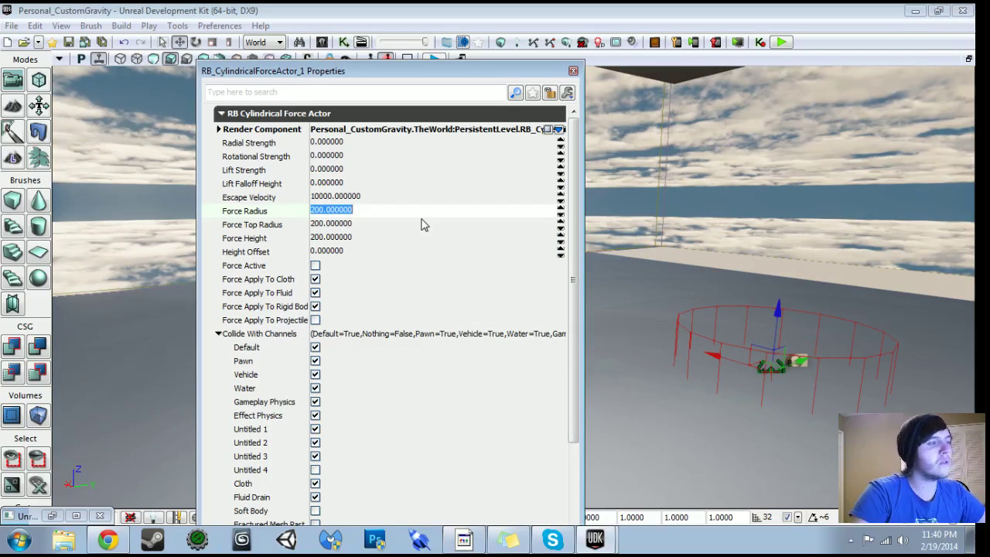
{"action": "type", "text": "4096"}
{"action": "key", "text": "Tab"}
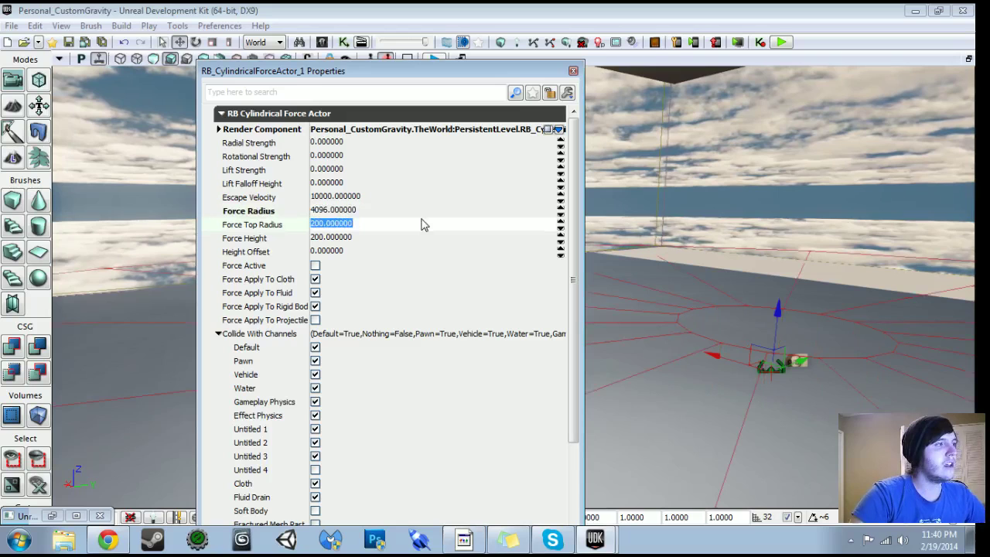
{"action": "type", "text": "40"}
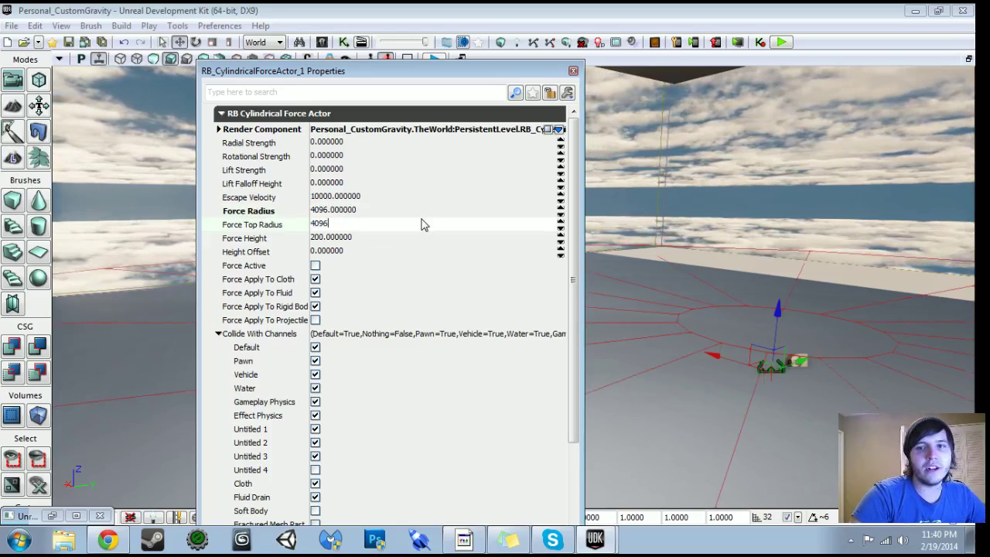
{"action": "type", "text": "96"}
{"action": "key", "text": "Tab"}
{"action": "type", "text": "4096"}
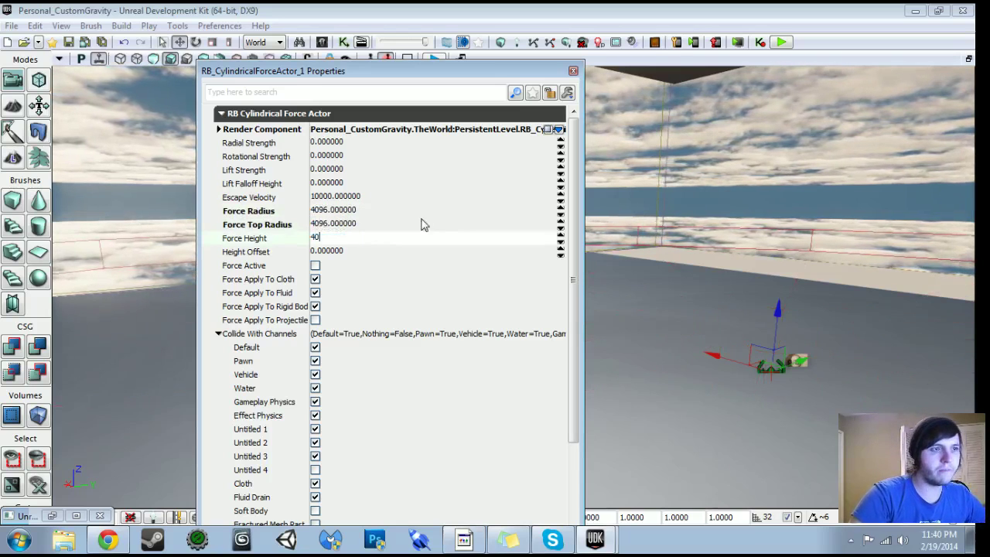
{"action": "key", "text": "Tab"}
Step: Enable Force Active for the cylindrical force actor and exclude the Pawn channel from Collide With Channels
{"action": "left_click_drag", "start_coordinate": [681, 248], "coordinate": [689, 379]}
{"action": "right_click_drag", "start_coordinate": [642, 198], "coordinate": [631, 195]}
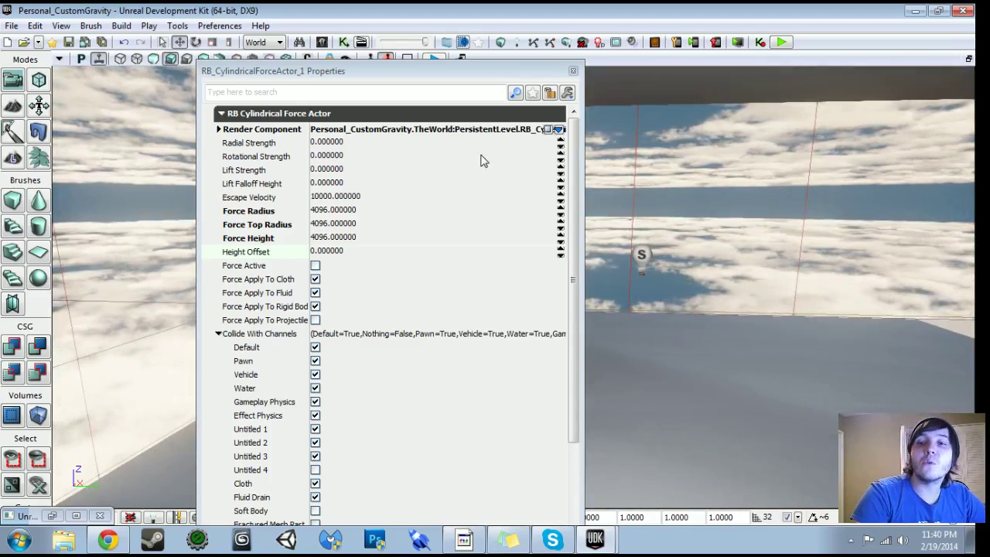
{"action": "left_click", "coordinate": [315, 266]}
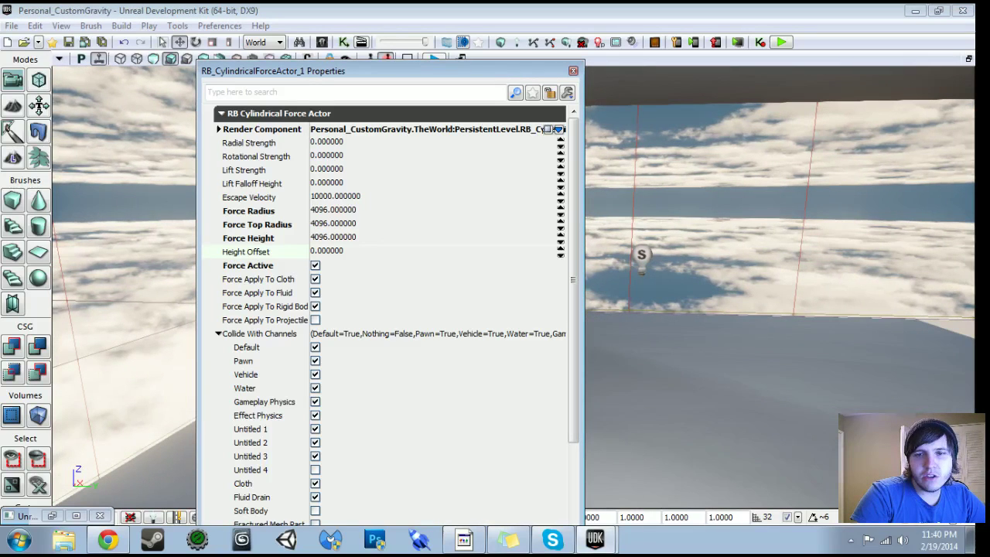
{"action": "left_click", "coordinate": [315, 361]}
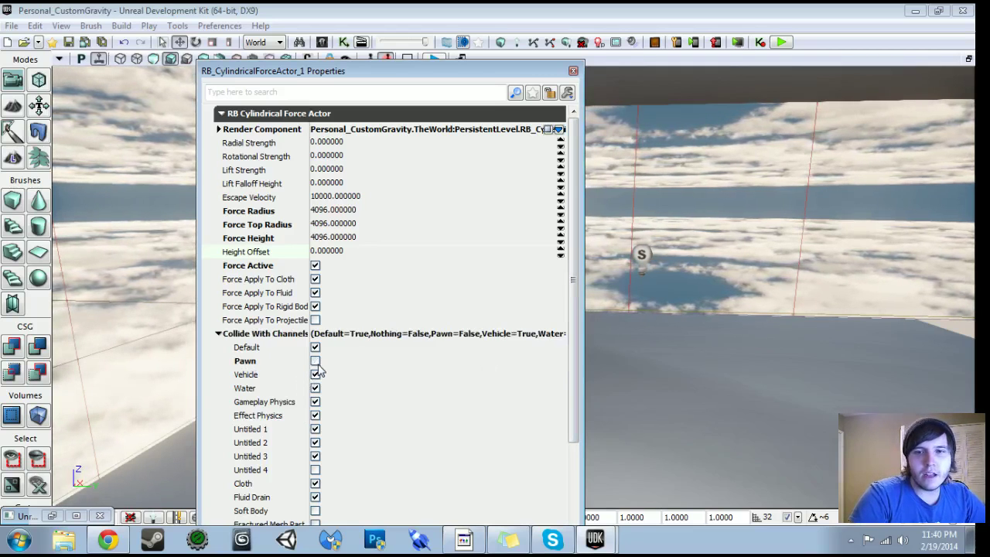
Step: Set the cylindrical force actor's Lift Strength to 1 and close its properties
{"action": "left_click", "coordinate": [324, 175]}
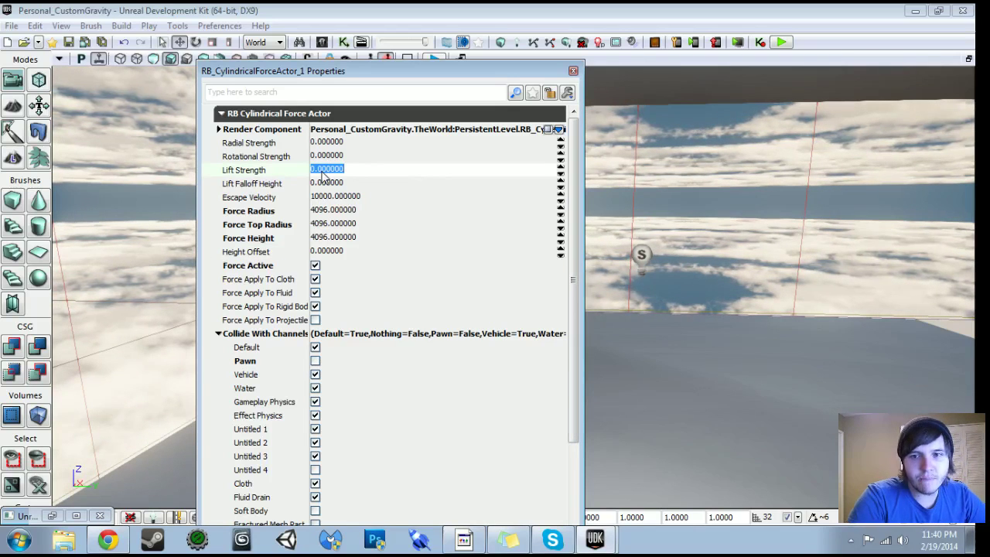
{"action": "type", "text": "1"}
{"action": "key", "text": "Return"}
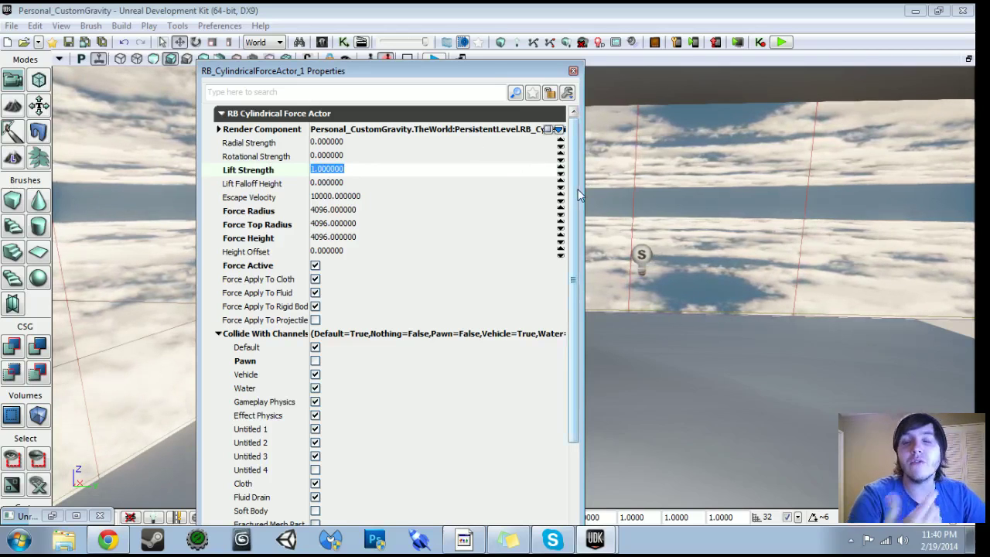
{"action": "scroll", "coordinate": [579, 195], "scroll_direction": "down", "scroll_amount": 3}
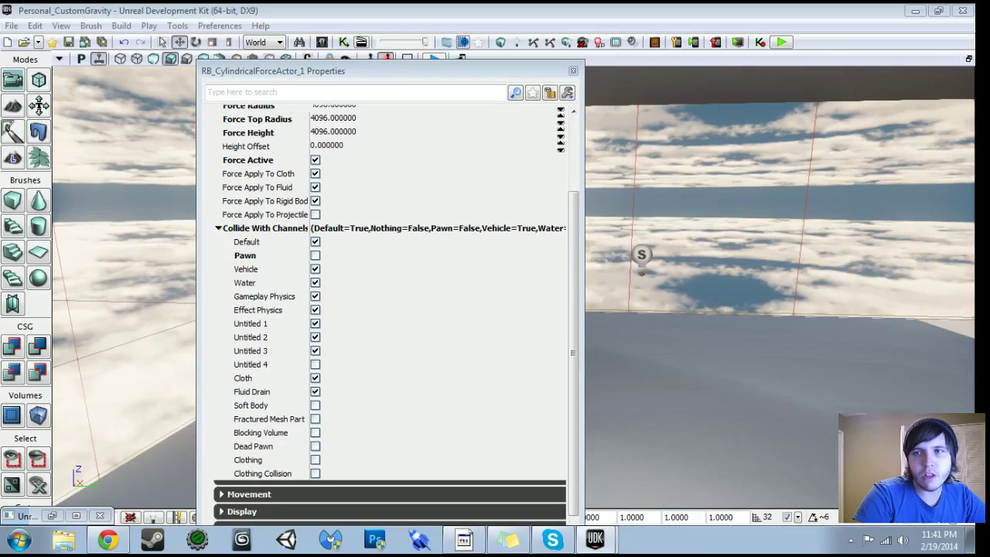
{"action": "left_click", "coordinate": [573, 71]}
Step: Add a PathNode on the floor inside the gravity volume
{"action": "left_click_drag", "start_coordinate": [511, 286], "coordinate": [530, 356]}
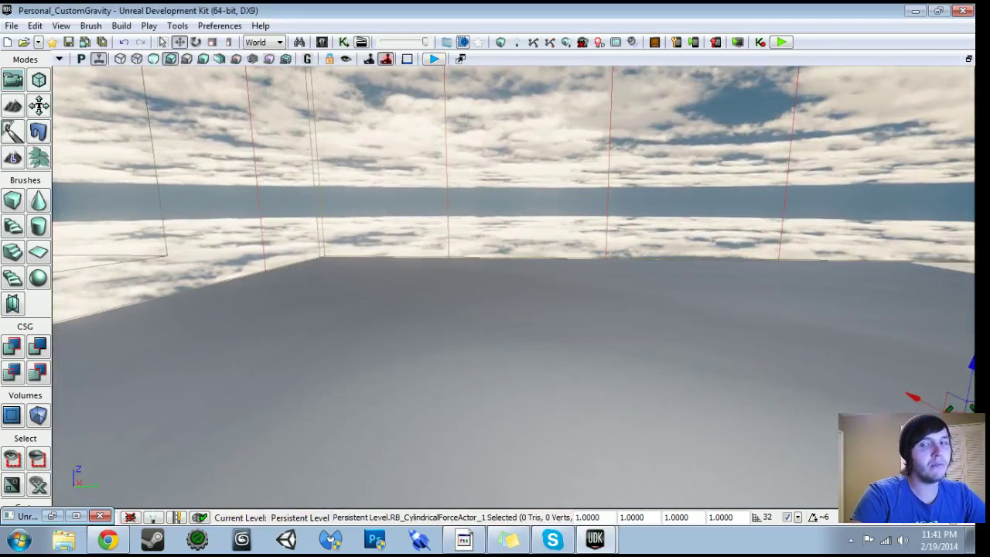
{"action": "left_click", "coordinate": [567, 427]}
{"action": "right_click", "coordinate": [567, 427]}
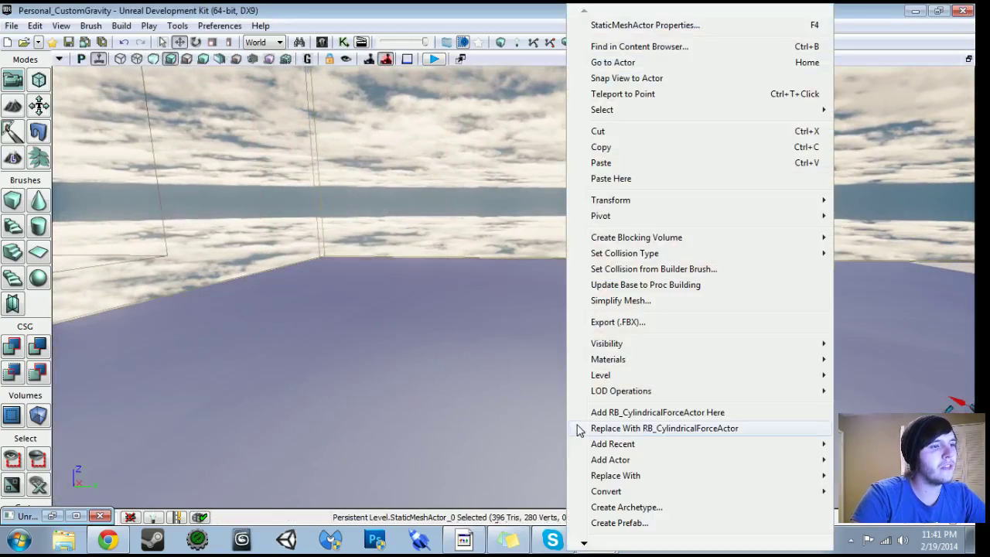
{"action": "mouse_move", "coordinate": [608, 465]}
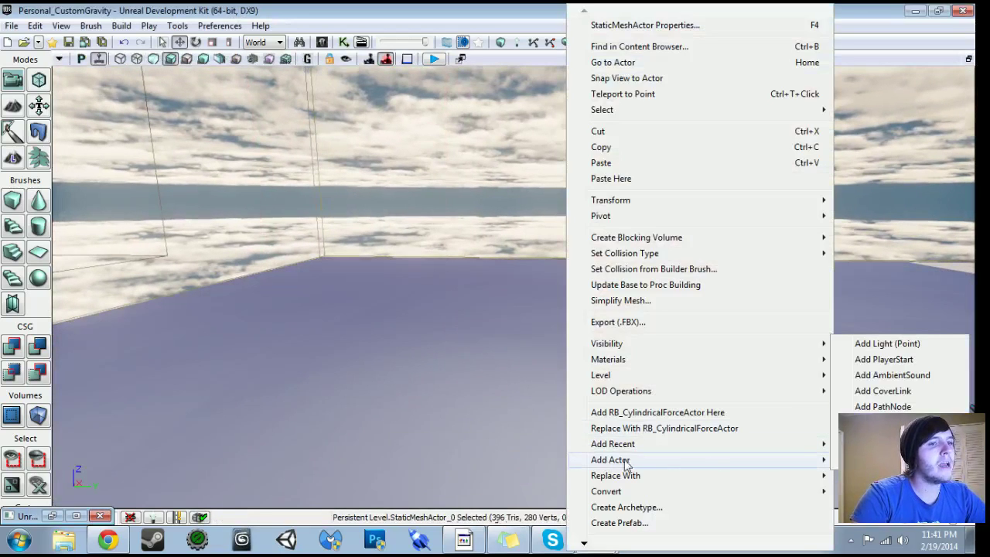
{"action": "mouse_move", "coordinate": [874, 461]}
{"action": "left_click", "coordinate": [883, 407]}
{"action": "left_click_drag", "start_coordinate": [542, 348], "coordinate": [449, 394]}
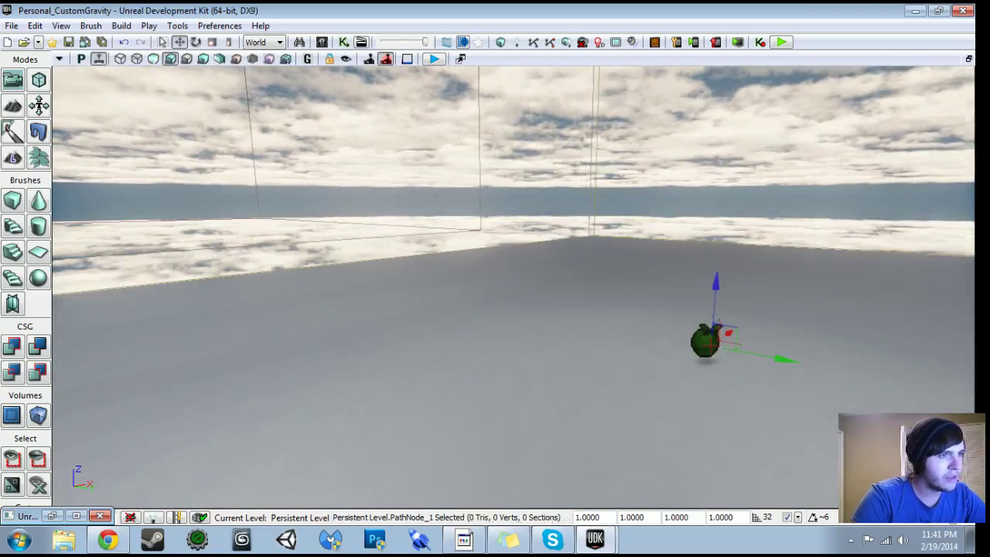
Step: Open Kismet and add a Key/Button Pressed event below the existing Player Spawned sequence
{"action": "left_click", "coordinate": [344, 42]}
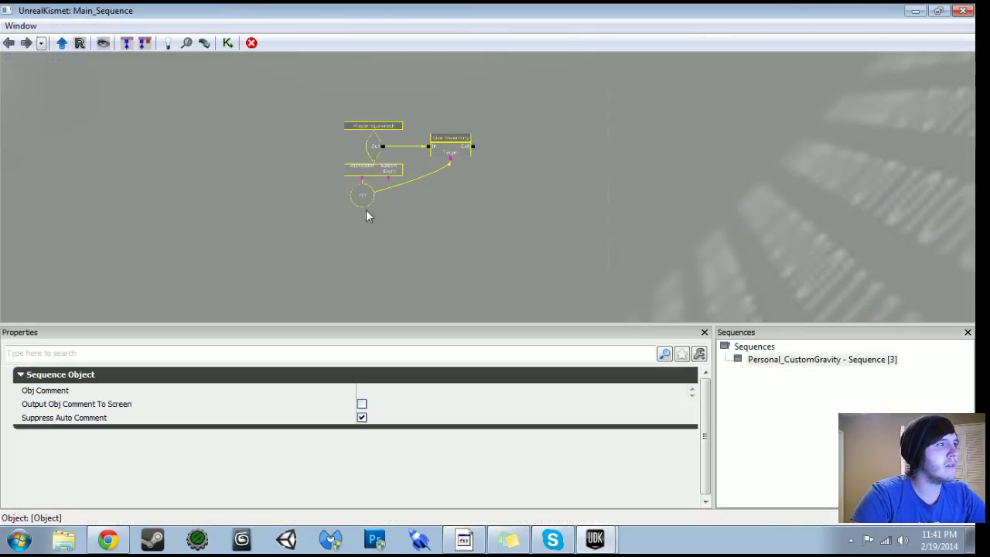
{"action": "left_click_drag", "start_coordinate": [367, 214], "coordinate": [339, 144]}
{"action": "scroll", "coordinate": [440, 220], "scroll_direction": "up", "scroll_amount": 3}
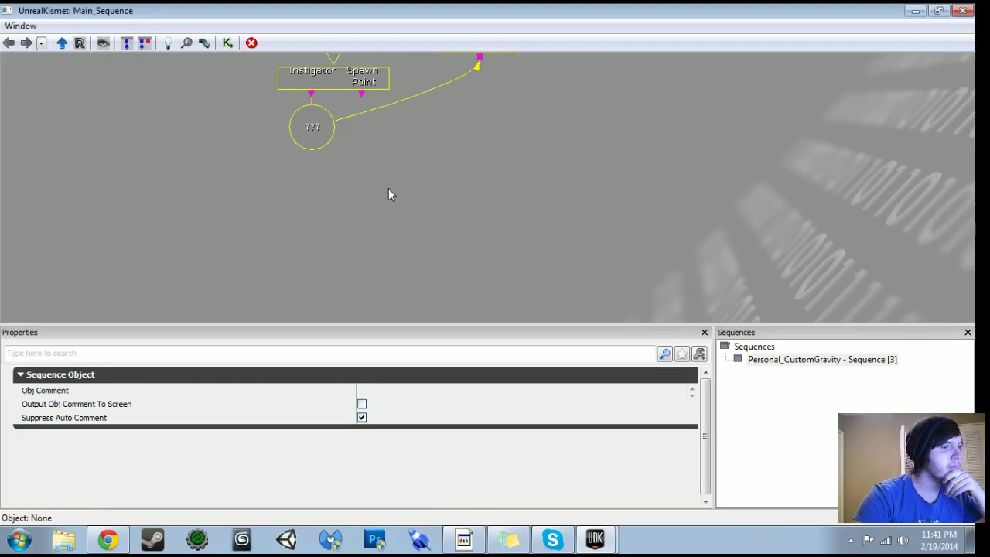
{"action": "right_click", "coordinate": [336, 188]}
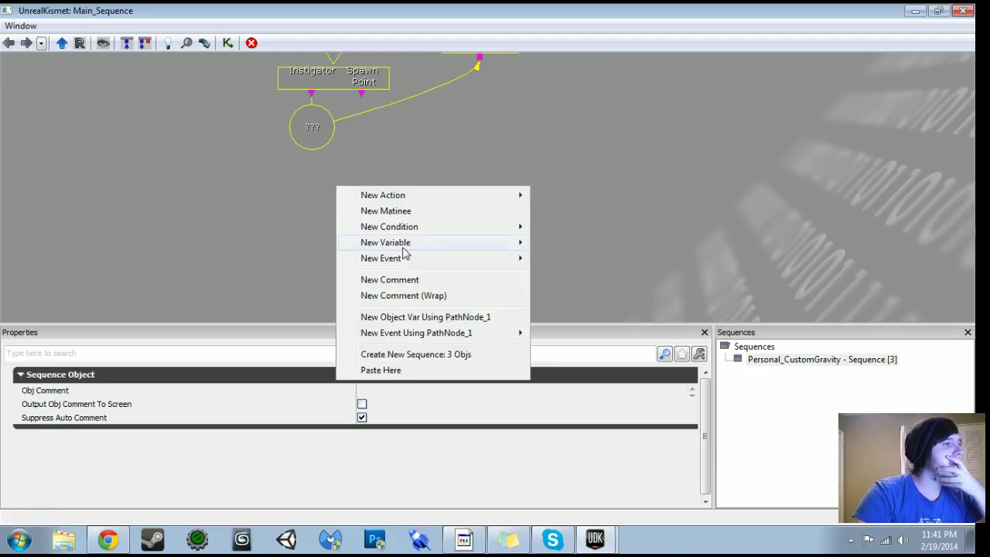
{"action": "mouse_move", "coordinate": [405, 259]}
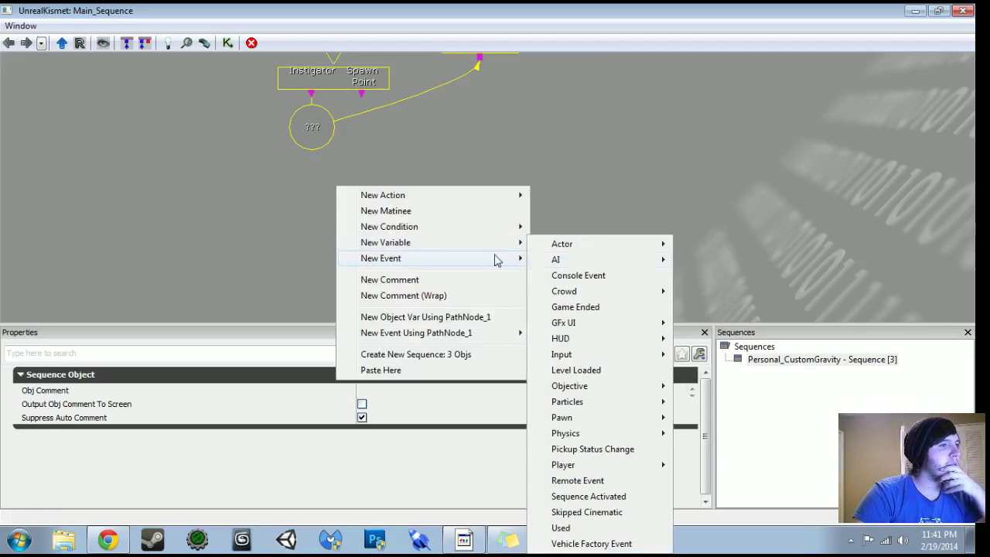
{"action": "mouse_move", "coordinate": [619, 355]}
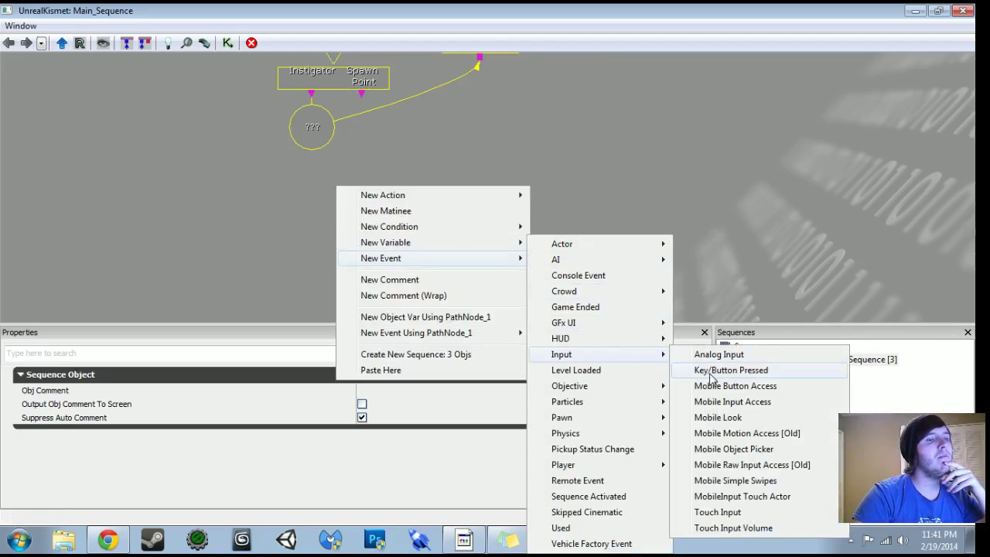
{"action": "left_click", "coordinate": [711, 375]}
Step: Add an input name to the Key/Button Pressed event and set it to Q
{"action": "left_click_drag", "start_coordinate": [430, 288], "coordinate": [352, 243]}
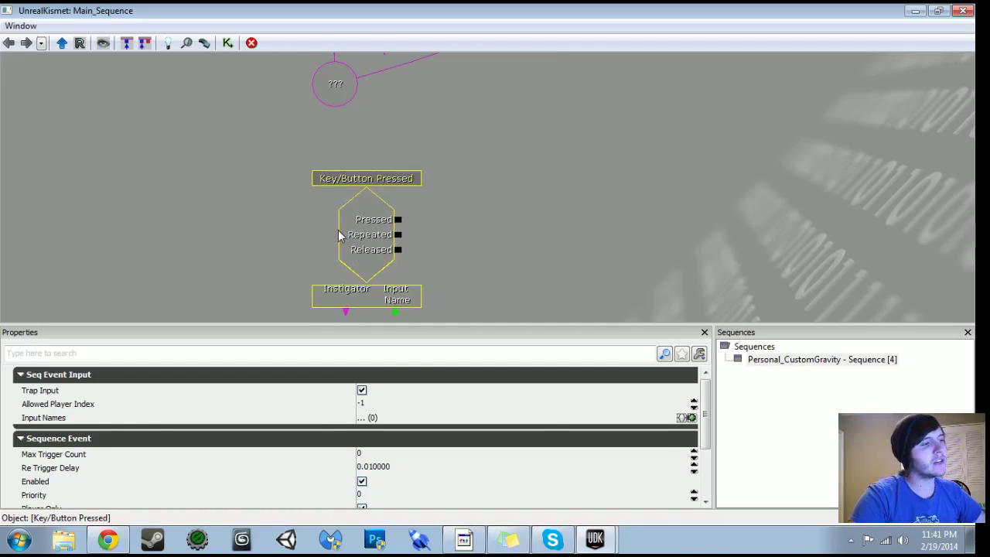
{"action": "left_click", "coordinate": [691, 418]}
{"action": "left_click", "coordinate": [424, 435]}
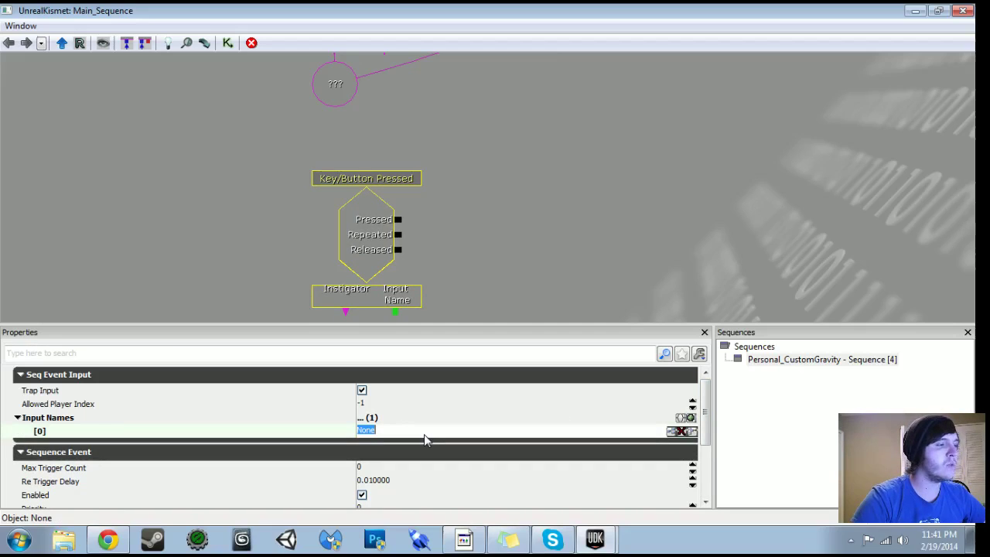
{"action": "type", "text": "Q"}
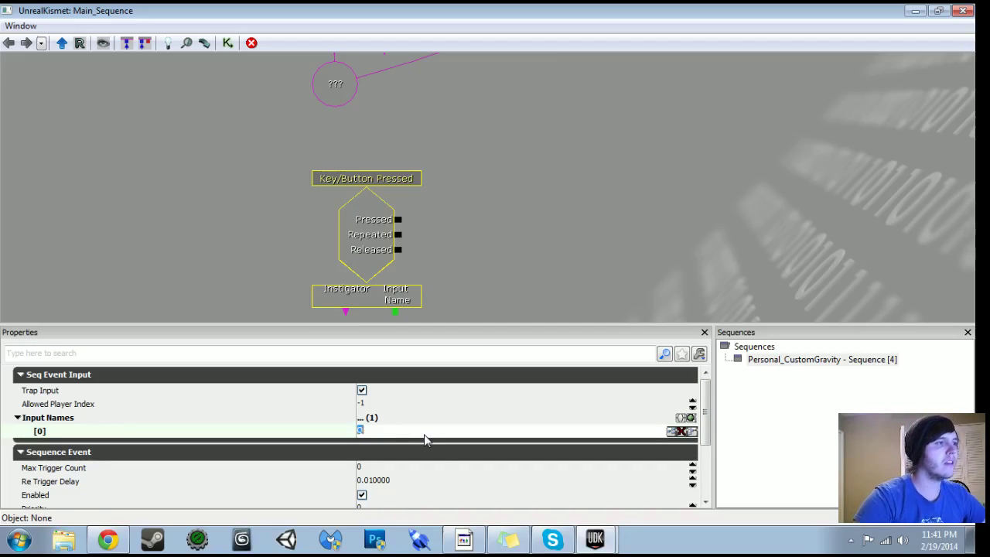
Step: Add an Actor Factory action beside the Key/Button Pressed event
{"action": "left_click_drag", "start_coordinate": [462, 282], "coordinate": [284, 270]}
{"action": "right_click", "coordinate": [334, 200]}
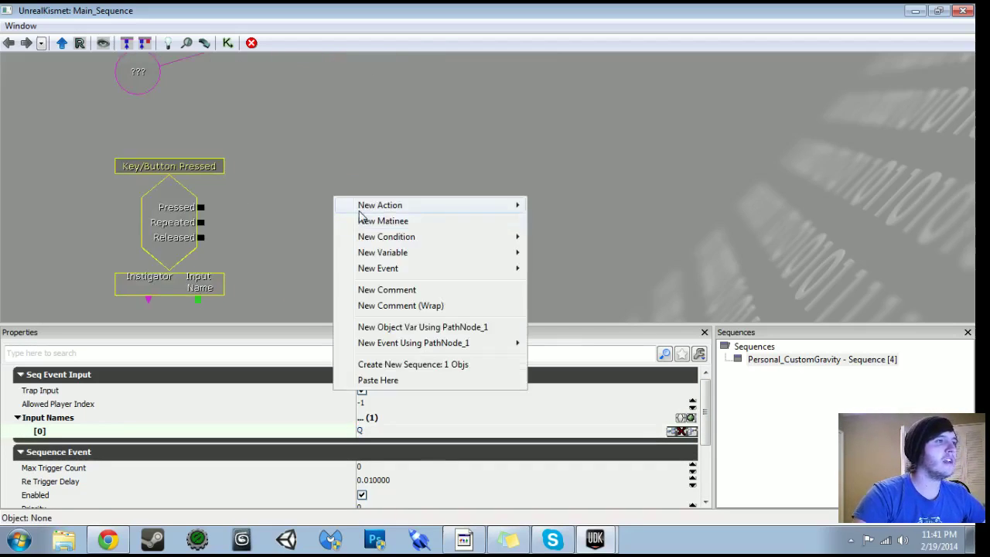
{"action": "mouse_move", "coordinate": [402, 207]}
{"action": "mouse_move", "coordinate": [562, 57]}
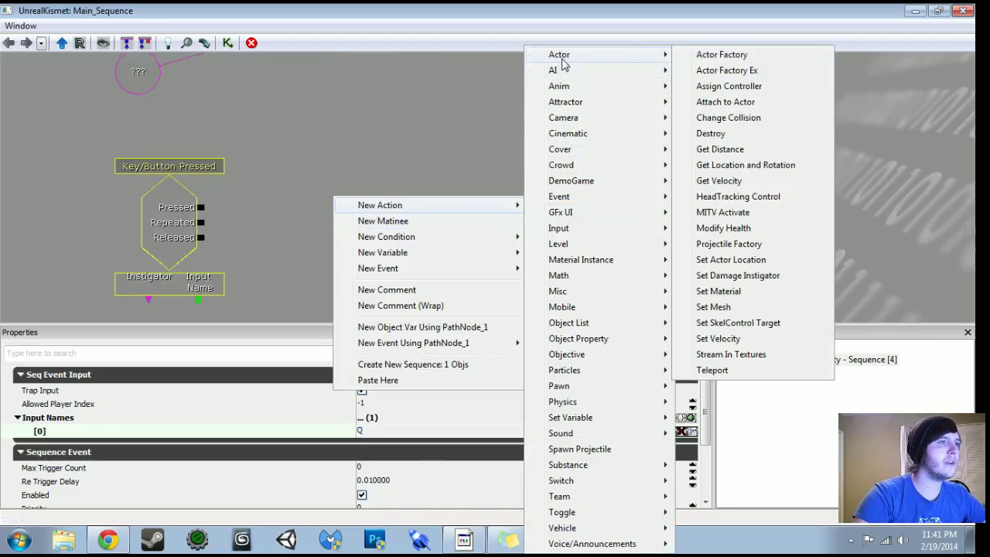
{"action": "left_click", "coordinate": [805, 56]}
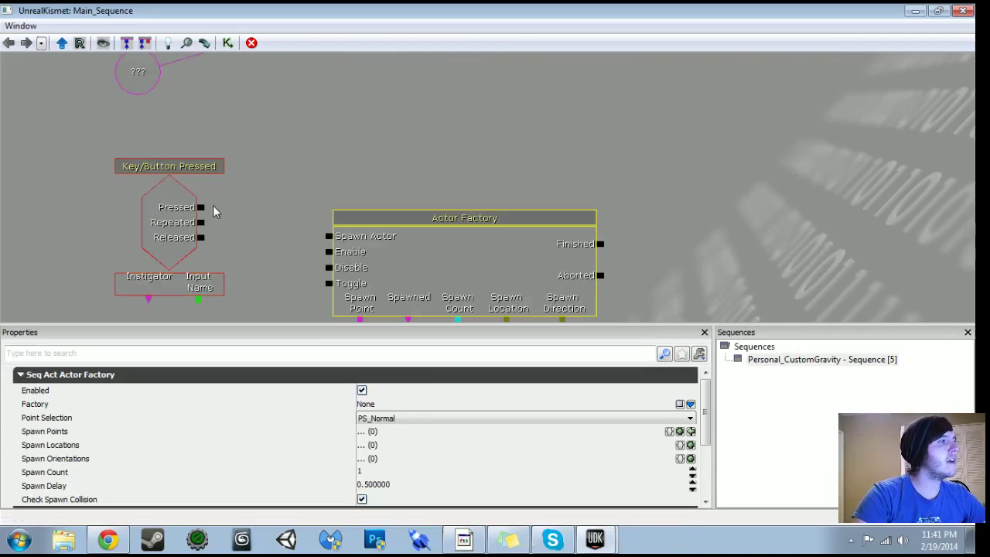
Step: Connect the event's Pressed output to the Actor Factory's Spawn Actor input and align the factory so the link runs straight
{"action": "left_click_drag", "start_coordinate": [214, 206], "coordinate": [217, 182]}
{"action": "left_click_drag", "start_coordinate": [204, 184], "coordinate": [332, 212]}
{"action": "left_click", "coordinate": [386, 232]}
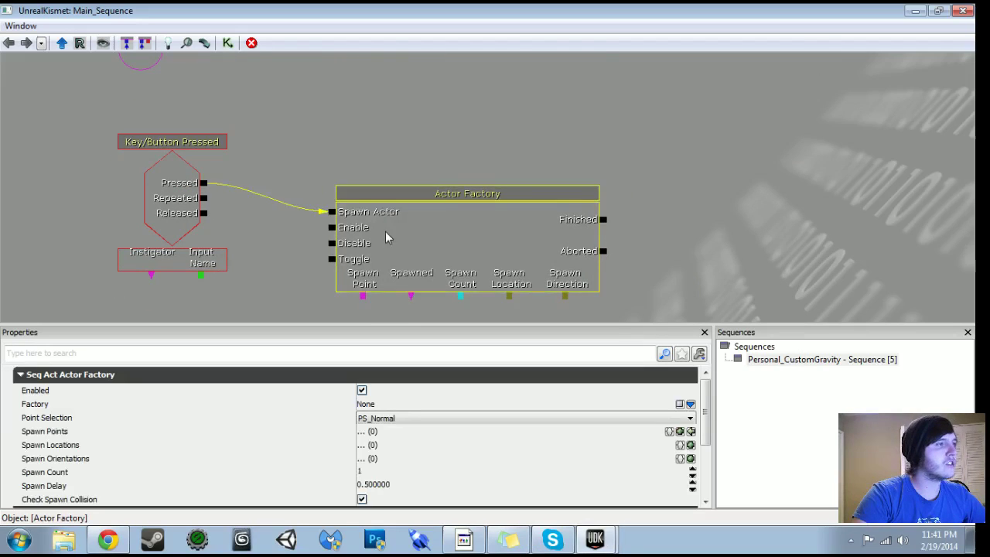
{"action": "left_click_drag", "start_coordinate": [387, 237], "coordinate": [387, 199]}
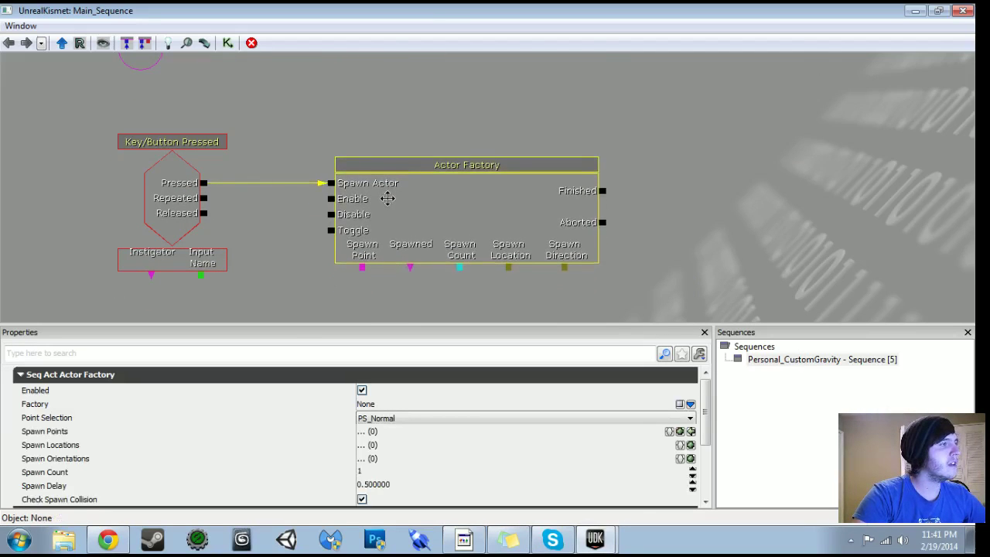
Step: Create an object variable for the selected PathNode on the Actor Factory's Spawn Point connector
{"action": "key", "text": "super+Left"}
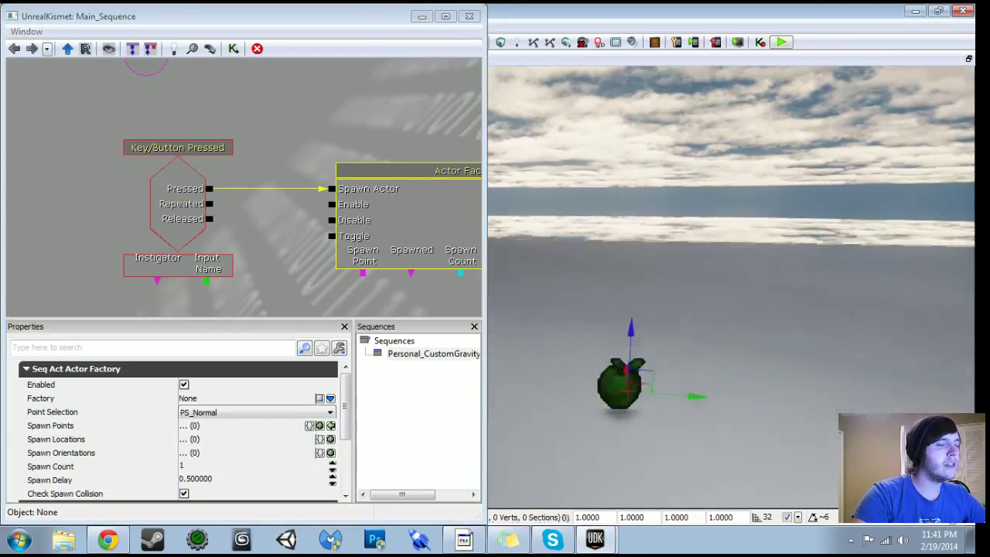
{"action": "left_click", "coordinate": [446, 17]}
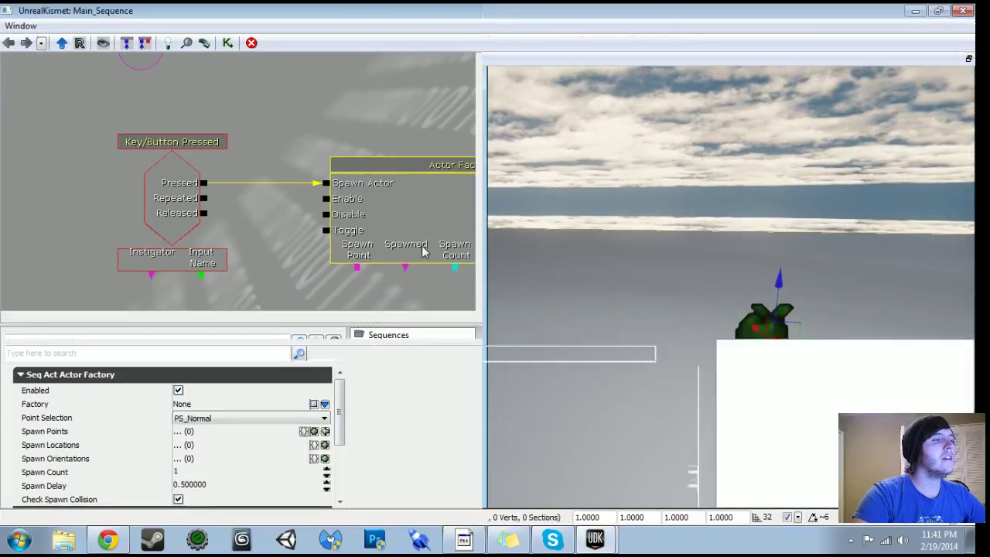
{"action": "right_click", "coordinate": [356, 268]}
{"action": "left_click", "coordinate": [368, 272]}
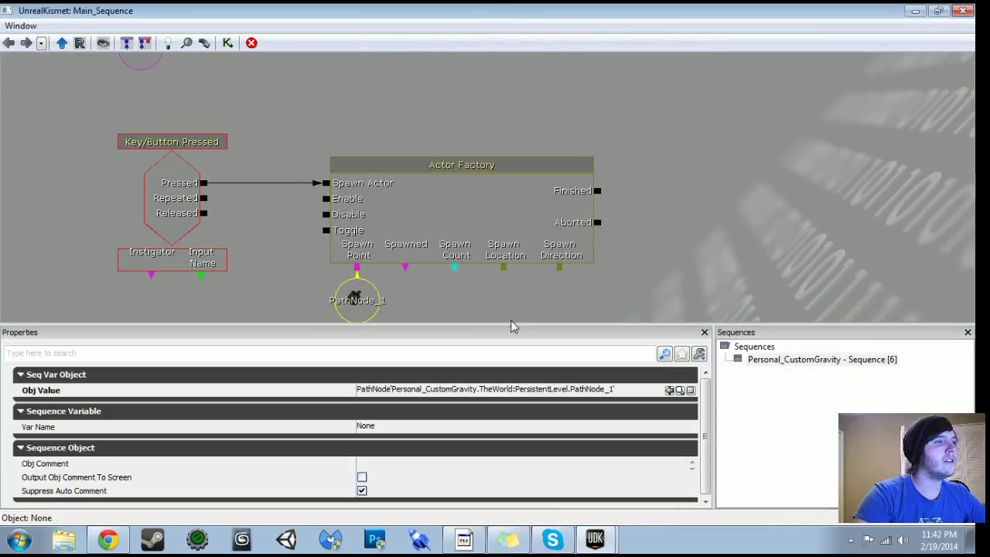
{"action": "left_click_drag", "start_coordinate": [504, 305], "coordinate": [565, 227]}
{"action": "left_click_drag", "start_coordinate": [507, 239], "coordinate": [463, 280]}
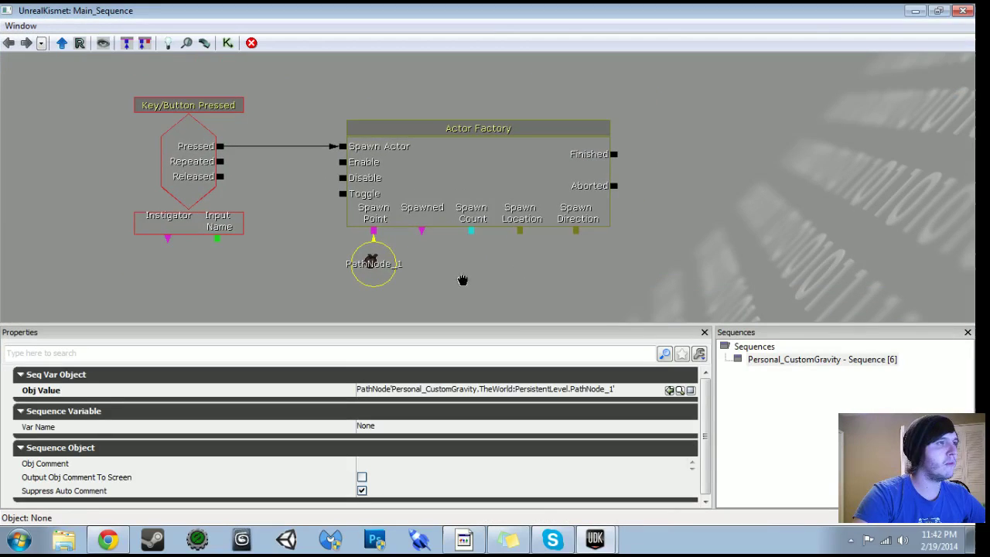
Step: Set the Actor Factory's Factory type to UTActorFactoryUTKActor
{"action": "left_click", "coordinate": [479, 187]}
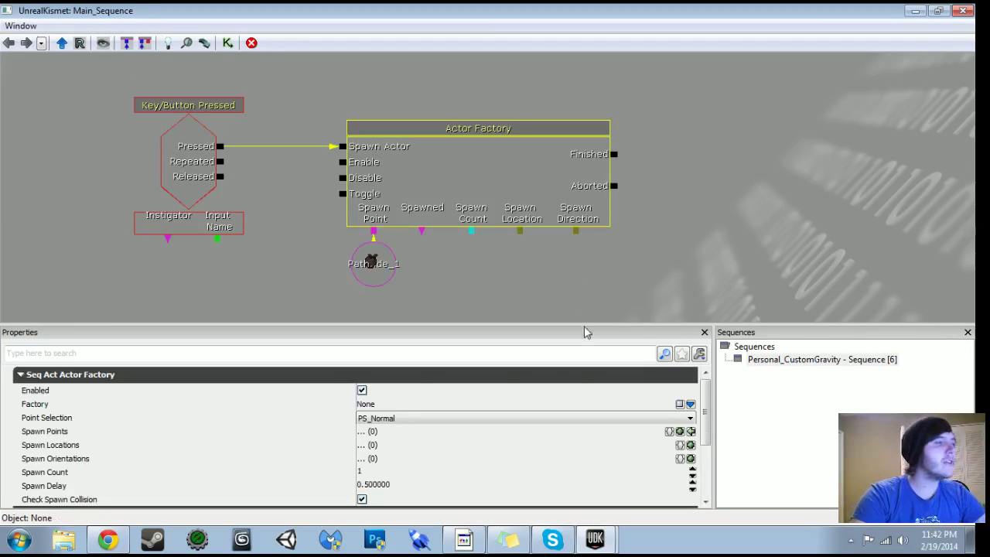
{"action": "left_click", "coordinate": [691, 406]}
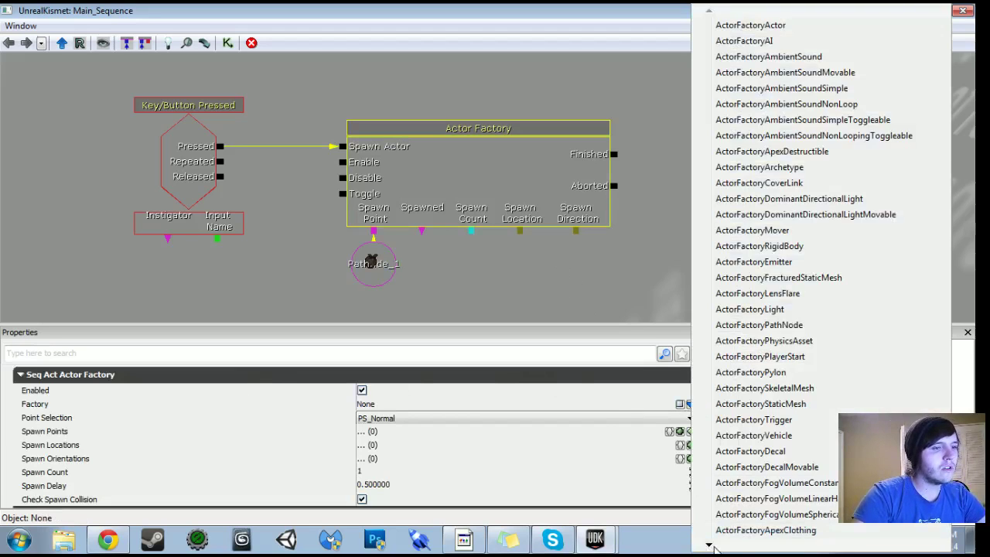
{"action": "mouse_move", "coordinate": [711, 545]}
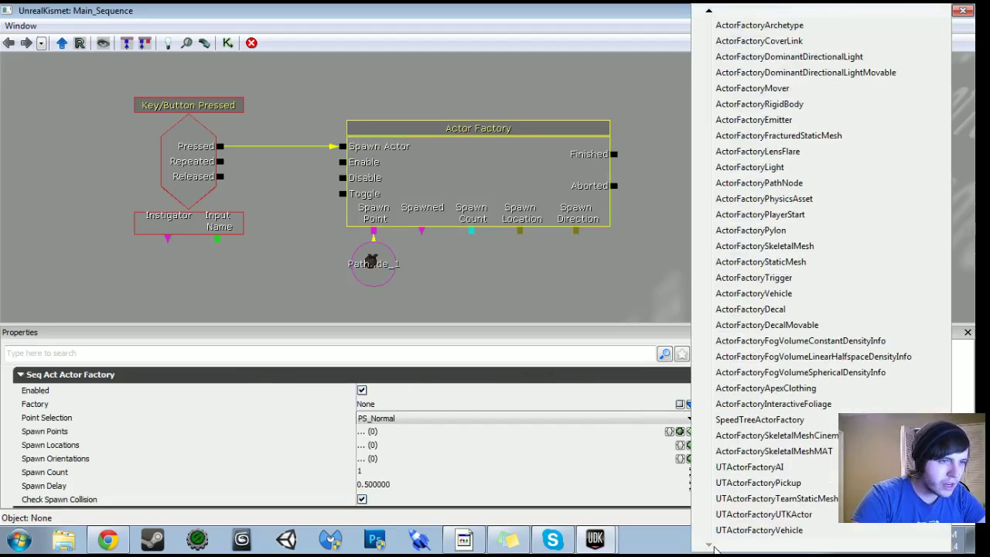
{"action": "left_click", "coordinate": [783, 516]}
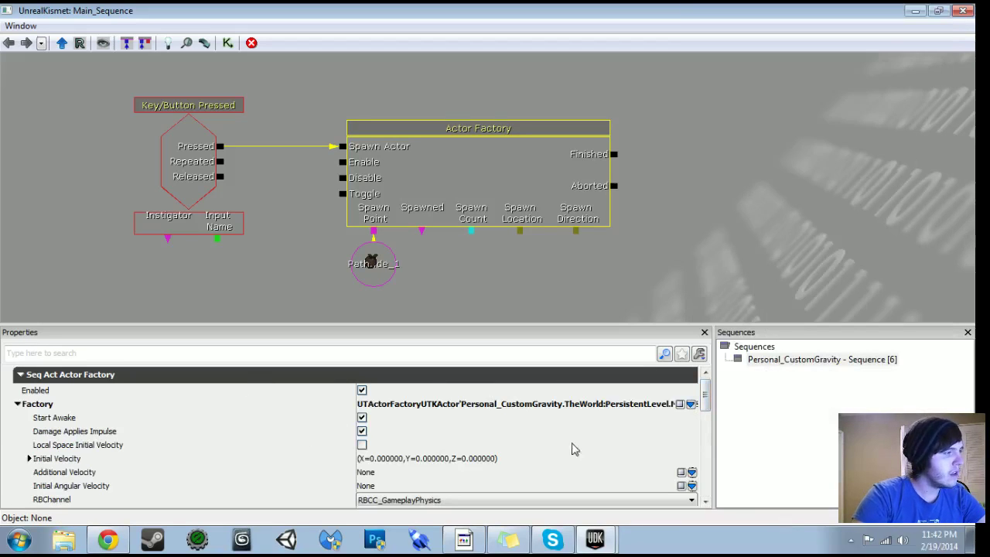
Step: Search UDKGame's static meshes for crate in the Content Browser, select S_LT_Mech_SM_Cratebox02a, and close the browser
{"action": "scroll", "coordinate": [704, 434], "scroll_direction": "down", "scroll_amount": 3}
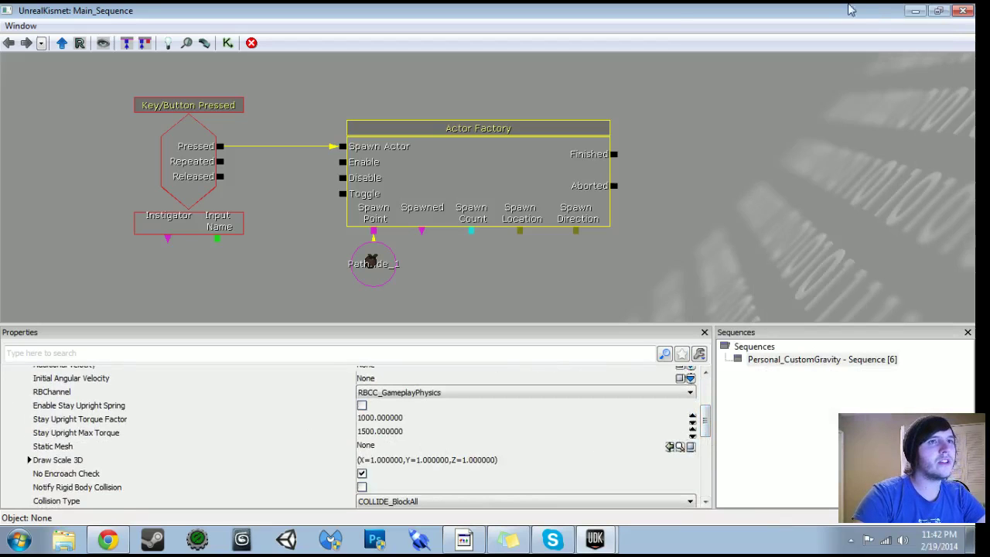
{"action": "left_click", "coordinate": [916, 11]}
{"action": "left_click", "coordinate": [323, 42]}
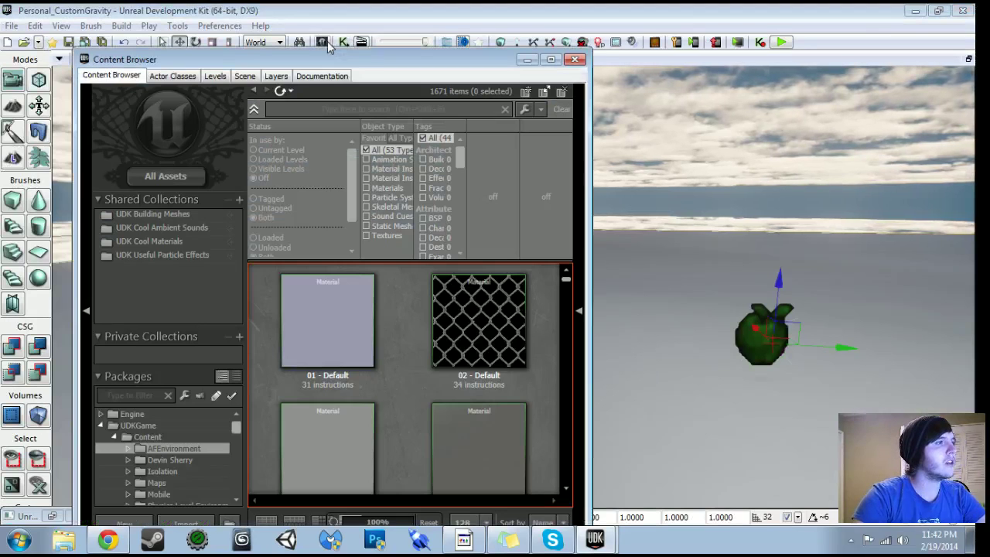
{"action": "left_click", "coordinate": [139, 426]}
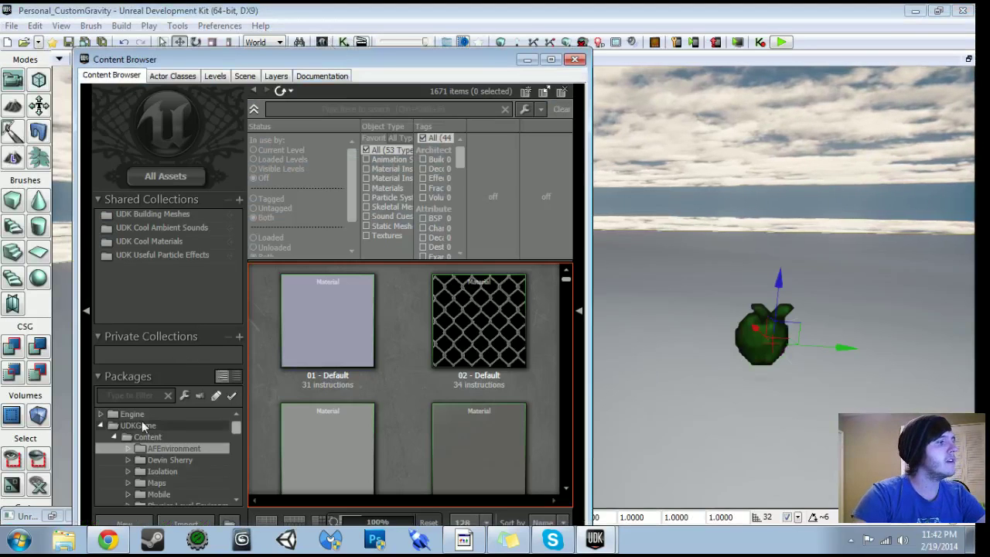
{"action": "left_click", "coordinate": [367, 226]}
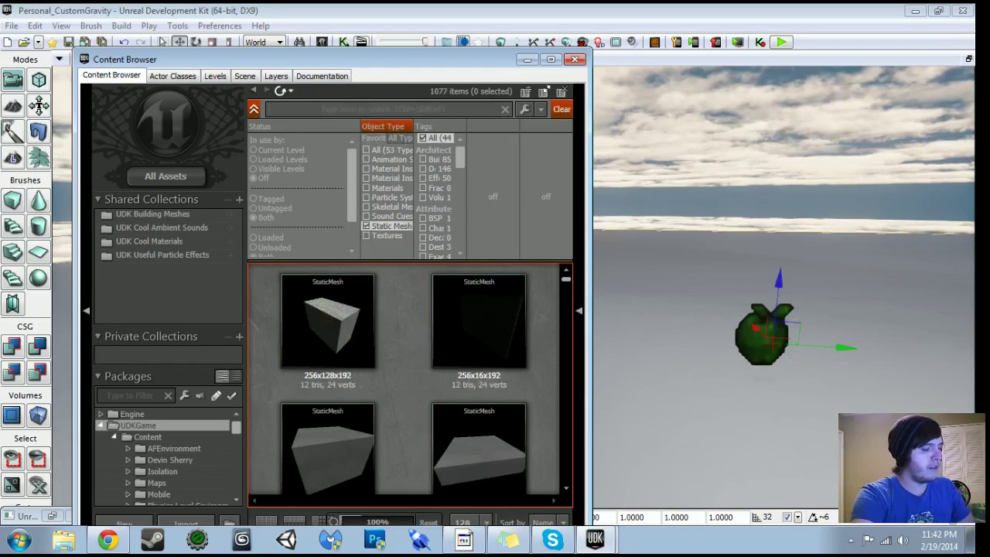
{"action": "left_click", "coordinate": [334, 110]}
{"action": "type", "text": "crate"}
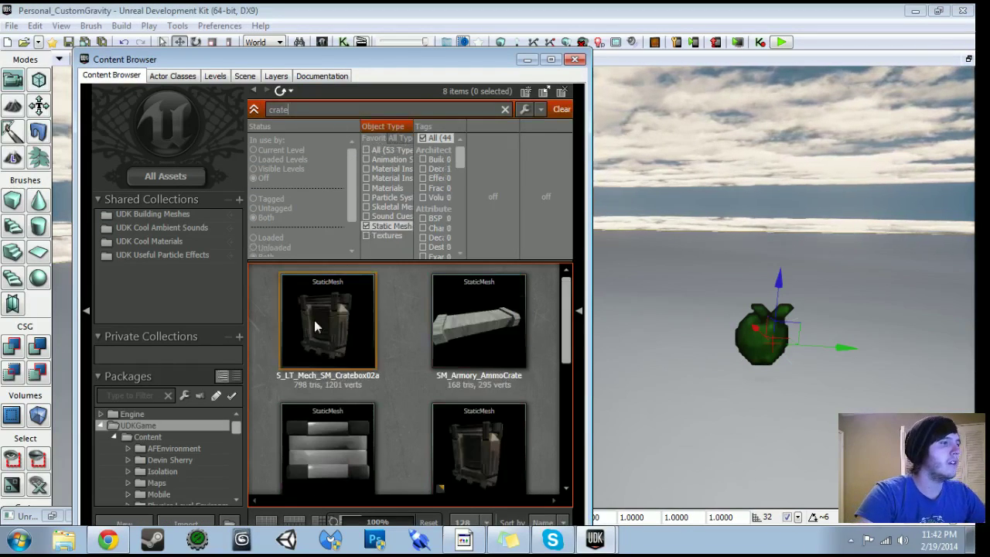
{"action": "left_click", "coordinate": [315, 327]}
{"action": "left_click", "coordinate": [574, 59]}
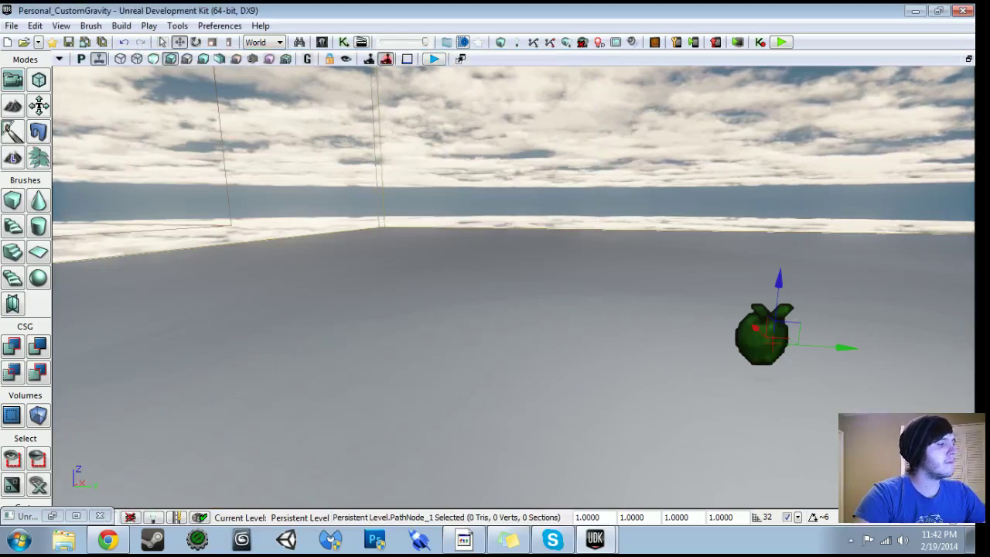
Step: Return to Kismet and assign the selected crate mesh as the Actor Factory's Static Mesh
{"action": "left_click", "coordinate": [57, 516]}
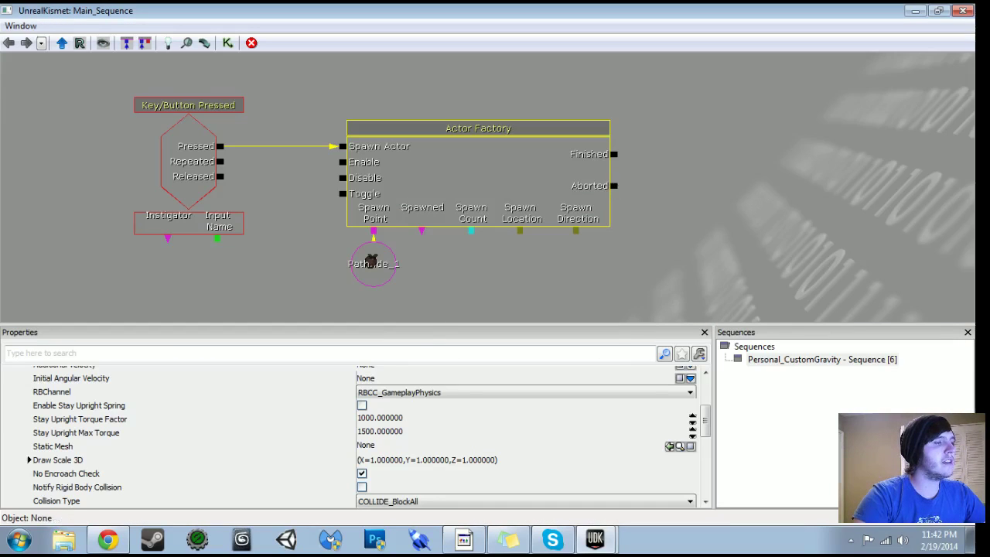
{"action": "left_click", "coordinate": [438, 203]}
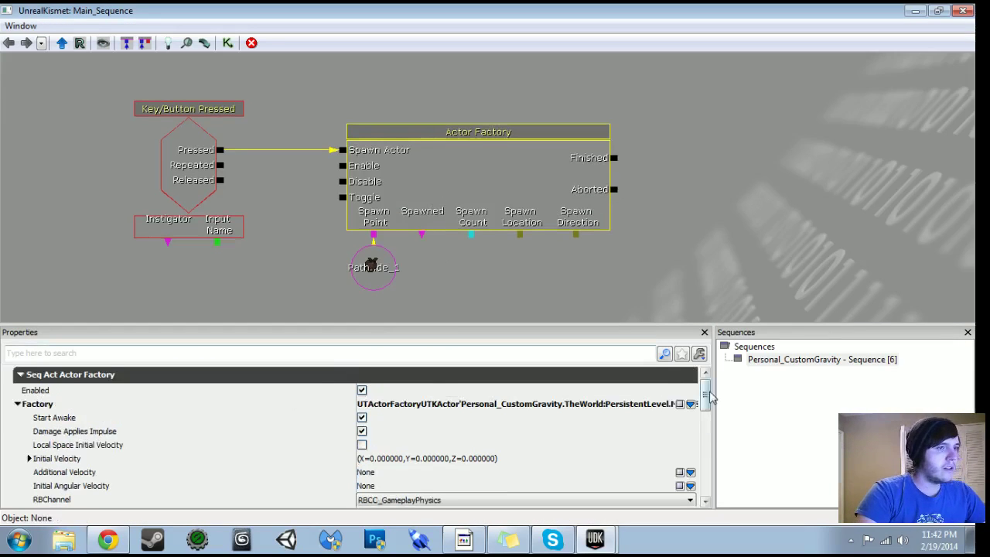
{"action": "left_click_drag", "start_coordinate": [709, 394], "coordinate": [711, 418]}
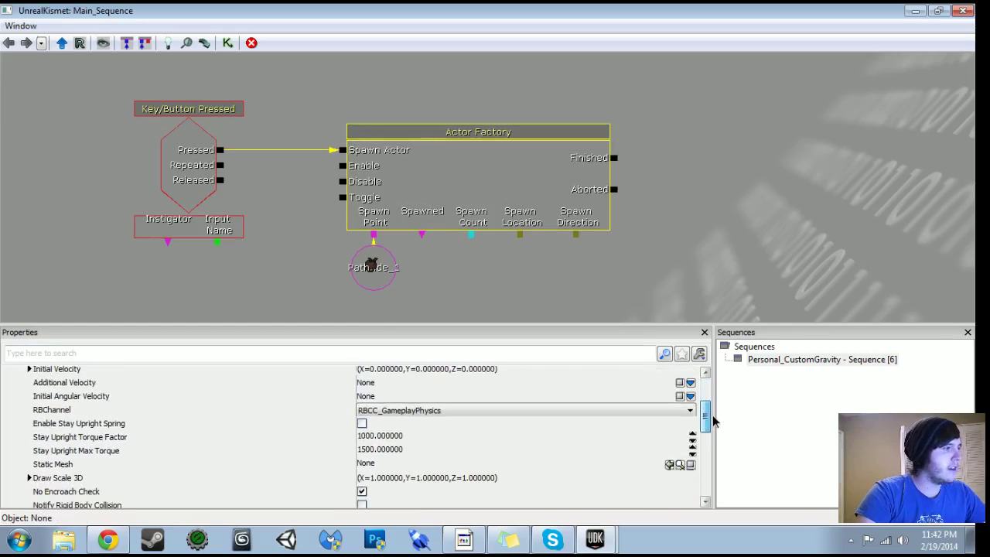
{"action": "left_click", "coordinate": [669, 465]}
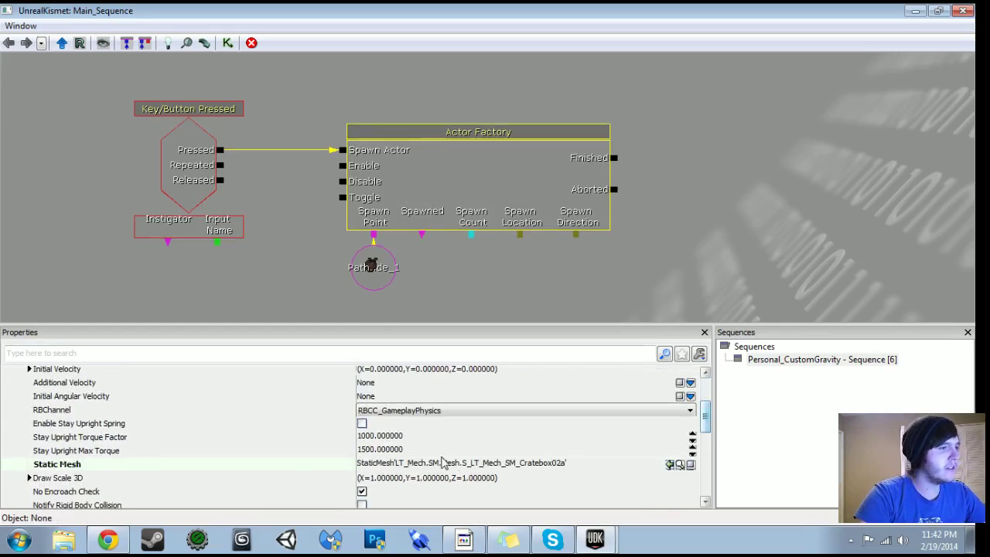
Step: Set the factory's Draw Scale 3D to 0.5 on X, Y and Z, and turn off No Encroach Check
{"action": "double_click", "coordinate": [62, 479]}
{"action": "scroll", "coordinate": [194, 401], "scroll_direction": "down", "scroll_amount": 1}
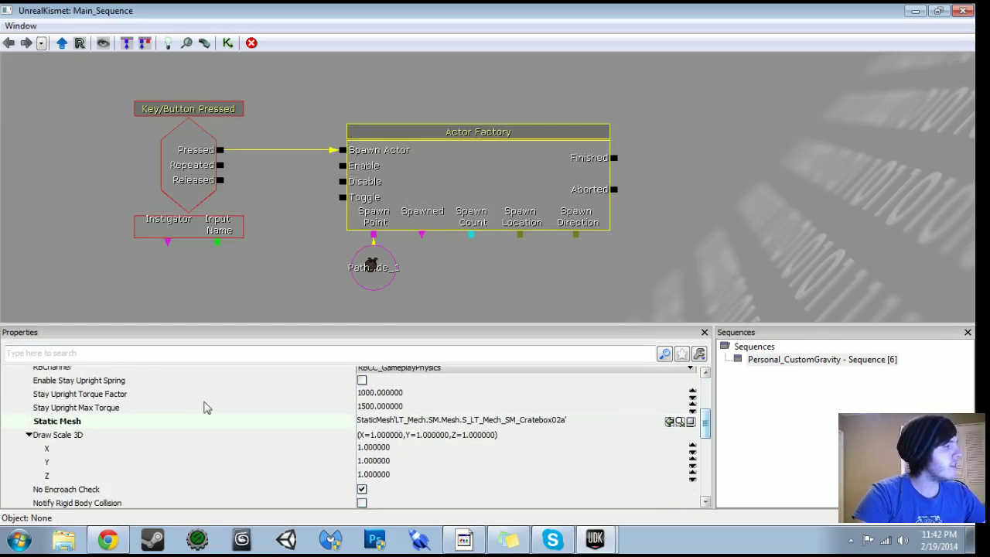
{"action": "left_click", "coordinate": [394, 448]}
{"action": "type", "text": ".5"}
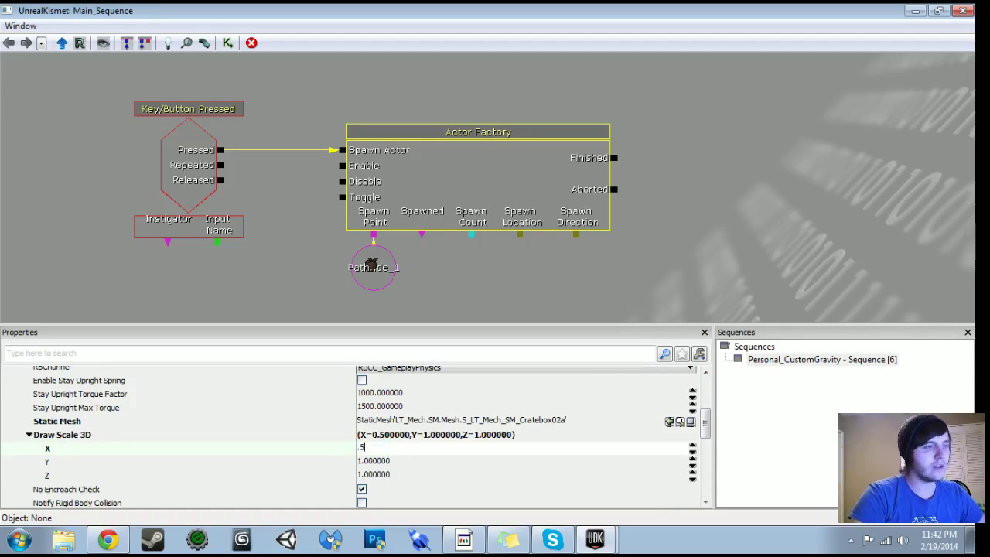
{"action": "key", "text": "Tab"}
{"action": "type", "text": ".5"}
{"action": "key", "text": "Tab"}
{"action": "type", "text": ".5"}
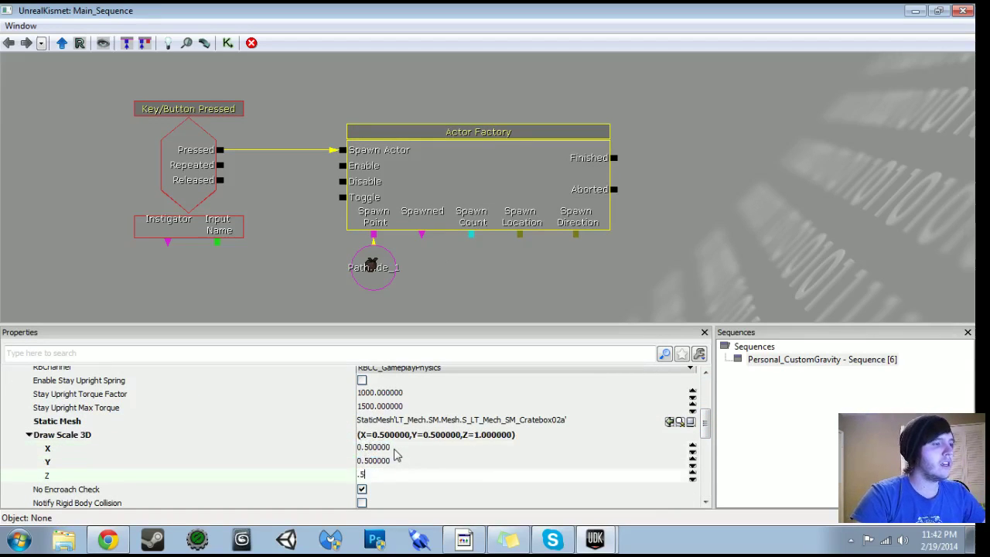
{"action": "key", "text": "Return"}
{"action": "left_click_drag", "start_coordinate": [707, 425], "coordinate": [708, 437]}
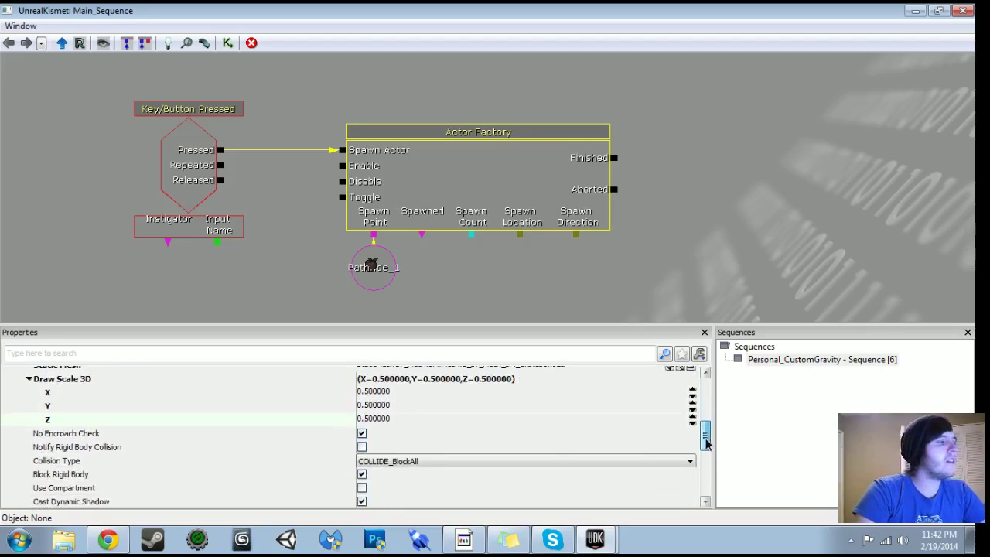
{"action": "left_click", "coordinate": [362, 434]}
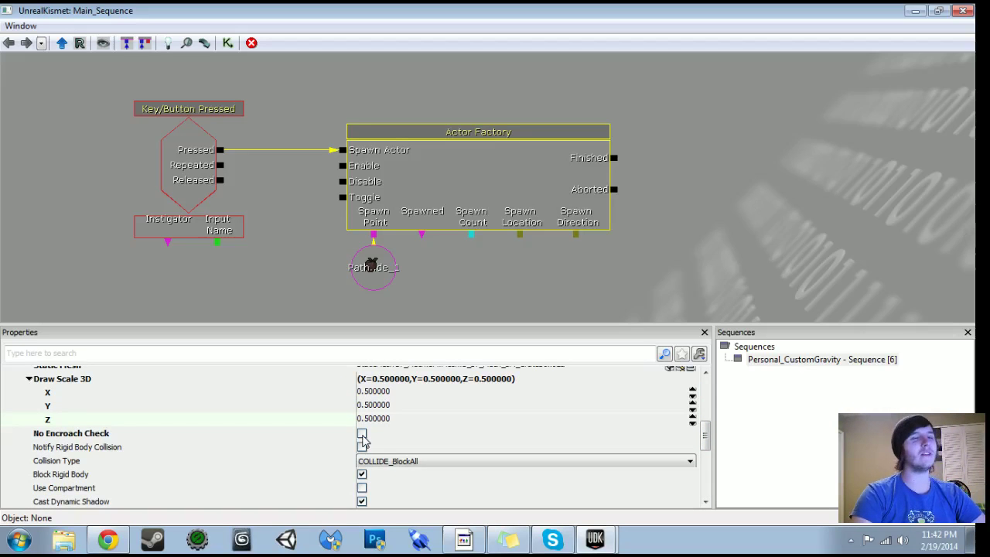
Step: Play the level in the editor preview to test spawning crates in the gravity area, and exit the preview
{"action": "left_click", "coordinate": [916, 11]}
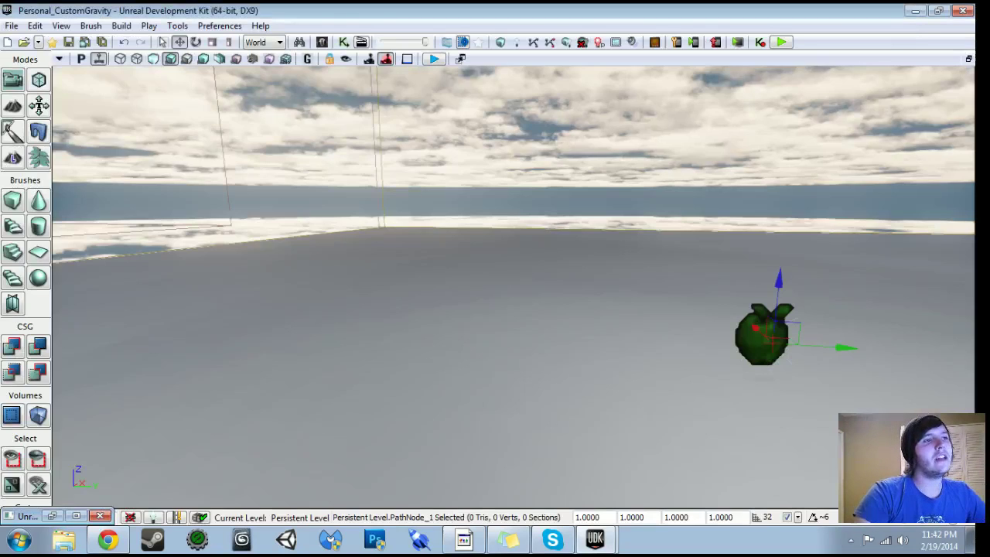
{"action": "left_click", "coordinate": [783, 43]}
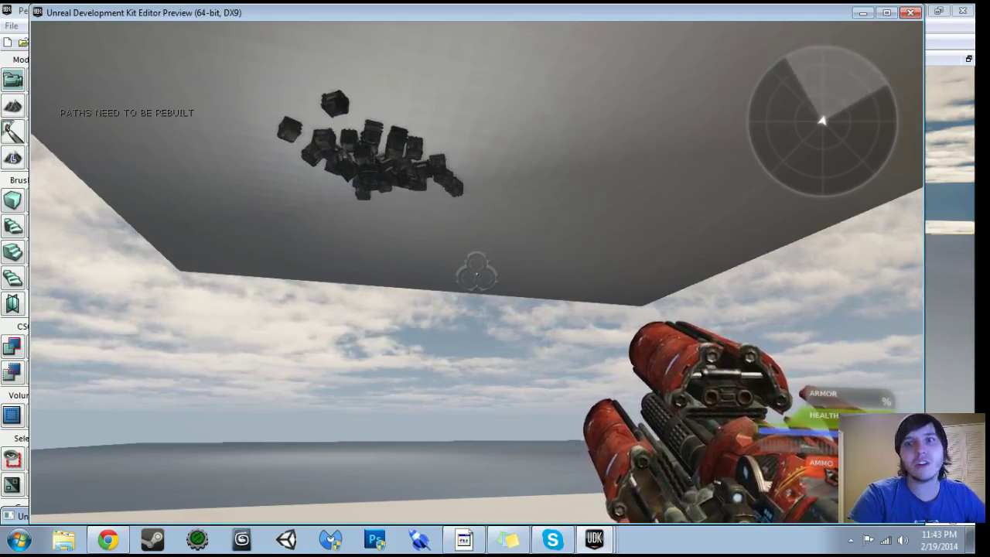
{"action": "key", "text": "Escape"}
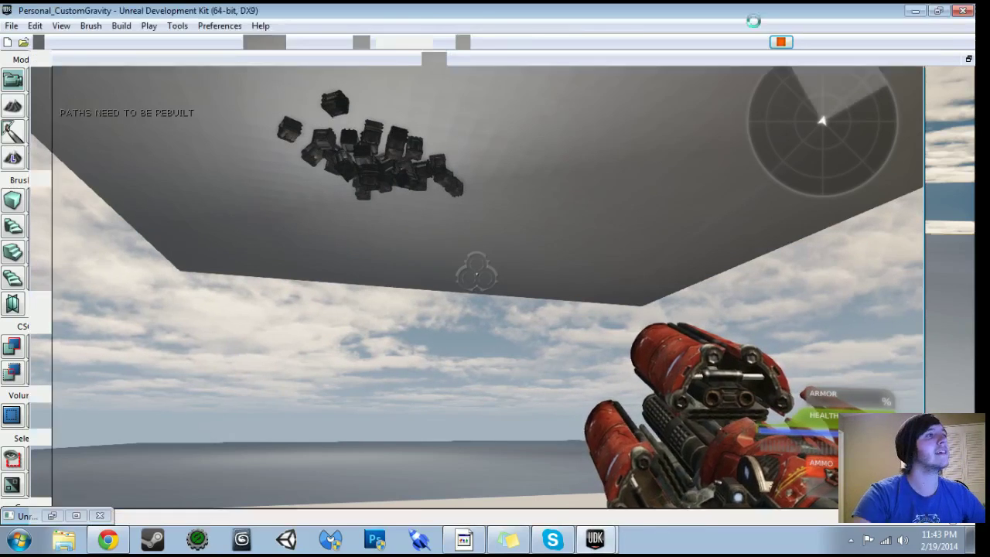
Step: Reopen Kismet, duplicate the Key/Button Pressed event, place the copy below the original, and break its link to the Actor Factory
{"action": "left_click", "coordinate": [343, 43]}
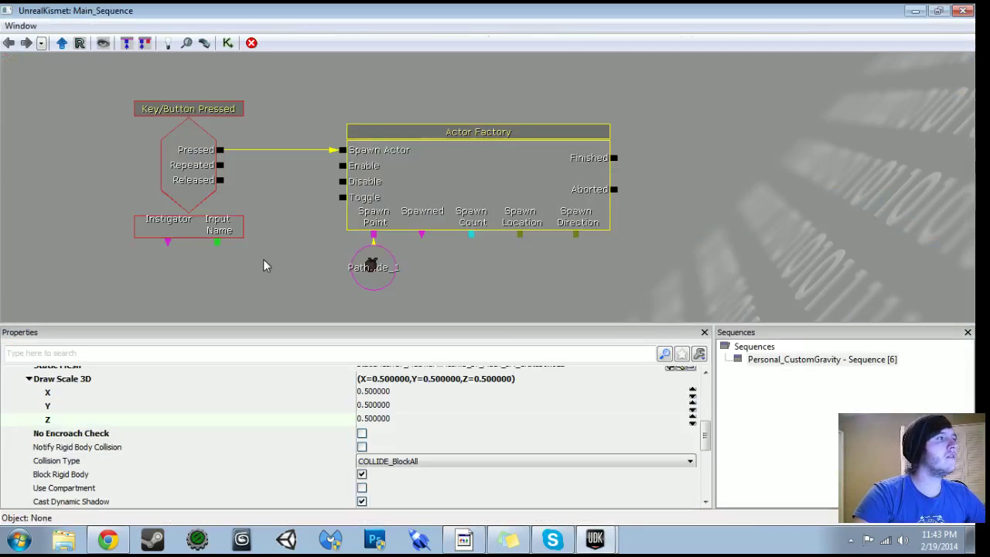
{"action": "scroll", "coordinate": [287, 247], "scroll_direction": "down", "scroll_amount": 1}
{"action": "left_click", "coordinate": [277, 168]}
{"action": "key", "text": "ctrl+c"}
{"action": "key", "text": "ctrl+v"}
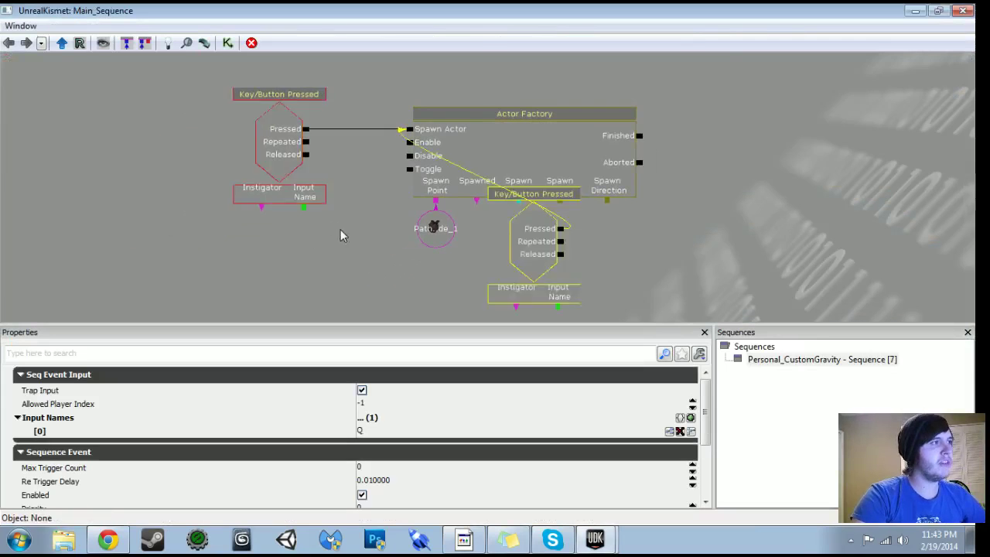
{"action": "left_click_drag", "start_coordinate": [487, 242], "coordinate": [359, 263]}
{"action": "left_click", "coordinate": [402, 251], "text": "alt"}
{"action": "left_click_drag", "start_coordinate": [457, 275], "coordinate": [455, 231]}
Step: Set the input name of the copied Key/Button Pressed event to V
{"action": "left_click", "coordinate": [370, 249]}
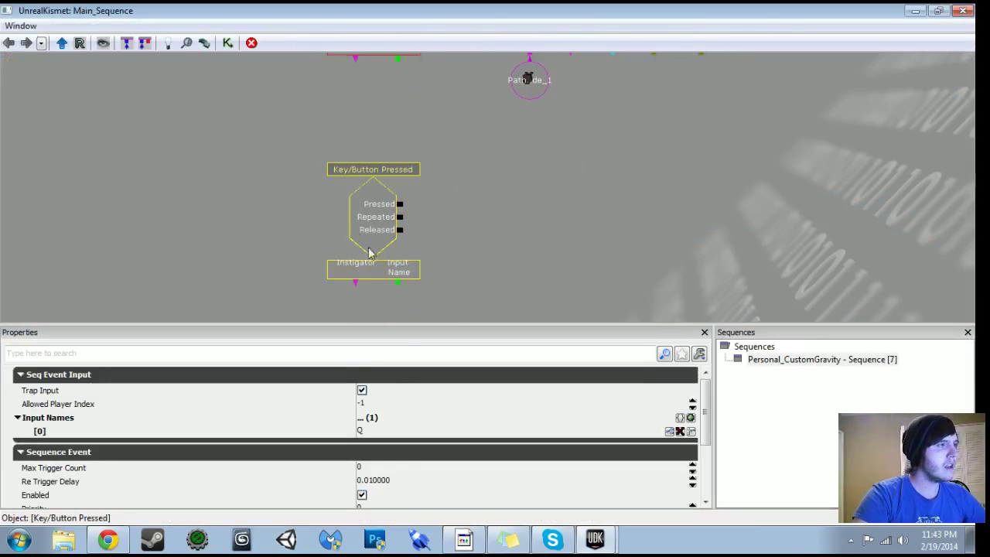
{"action": "left_click", "coordinate": [370, 436]}
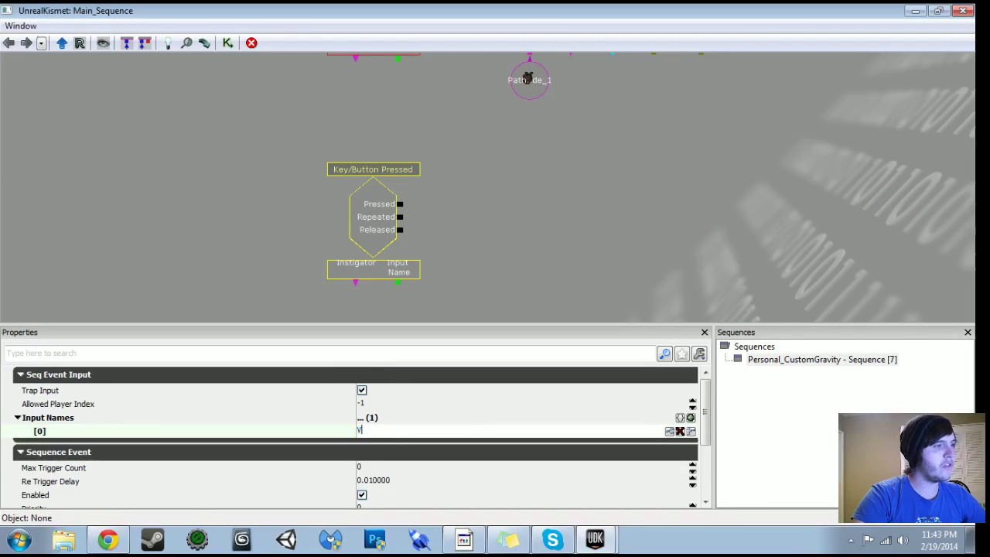
{"action": "key", "text": "Return"}
Step: Duplicate the V key event, place the copy directly below it, and set the copy's input name to B
{"action": "left_click", "coordinate": [370, 245]}
{"action": "key", "text": "ctrl+c"}
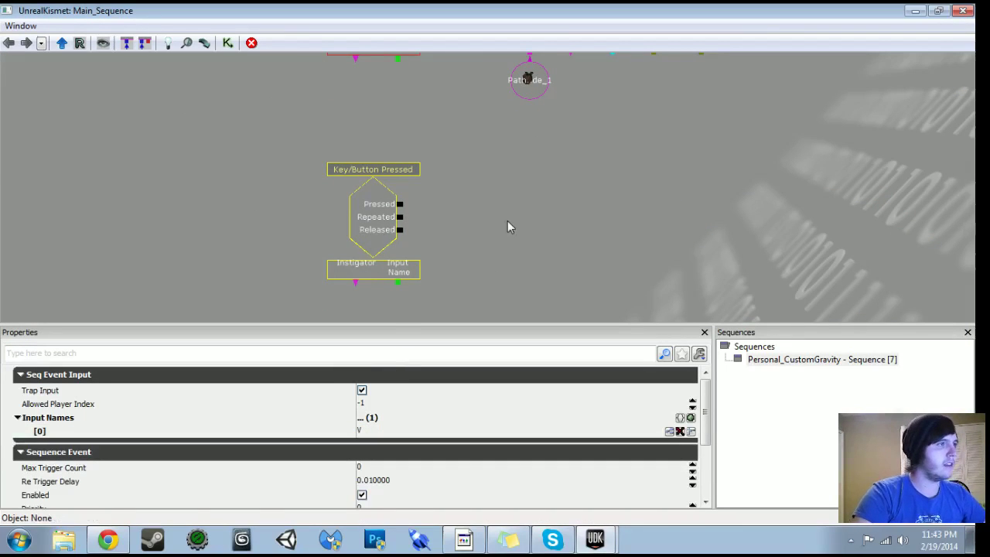
{"action": "key", "text": "ctrl+v"}
{"action": "left_click_drag", "start_coordinate": [548, 243], "coordinate": [410, 270]}
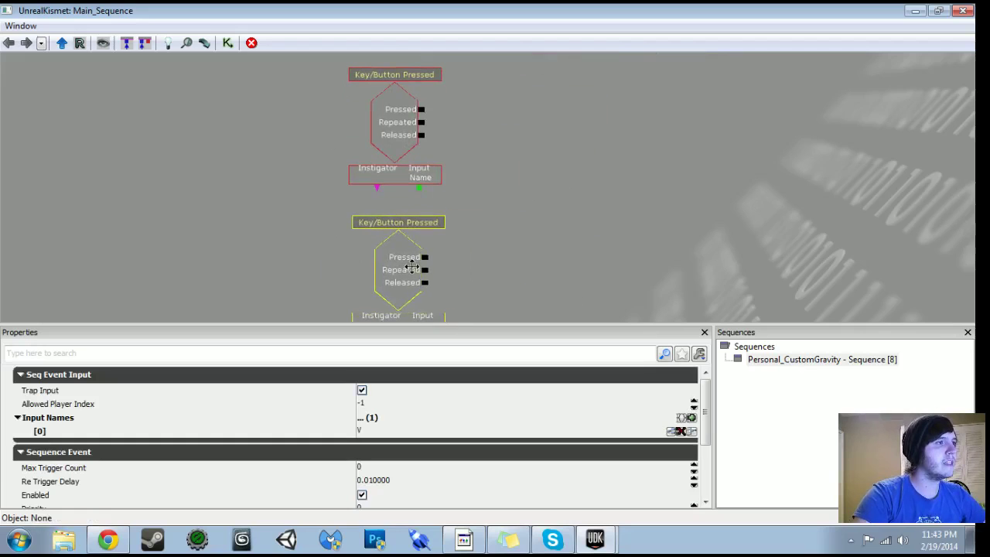
{"action": "left_click", "coordinate": [390, 437]}
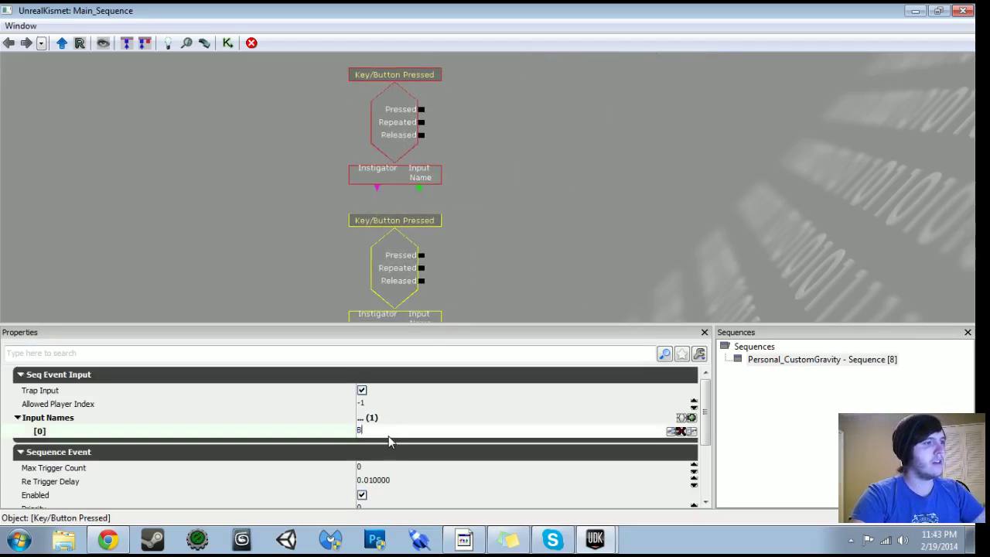
Step: Add a Modify Property action beside the V key event and connect the event's Pressed output to its In
{"action": "left_click_drag", "start_coordinate": [450, 264], "coordinate": [392, 267]}
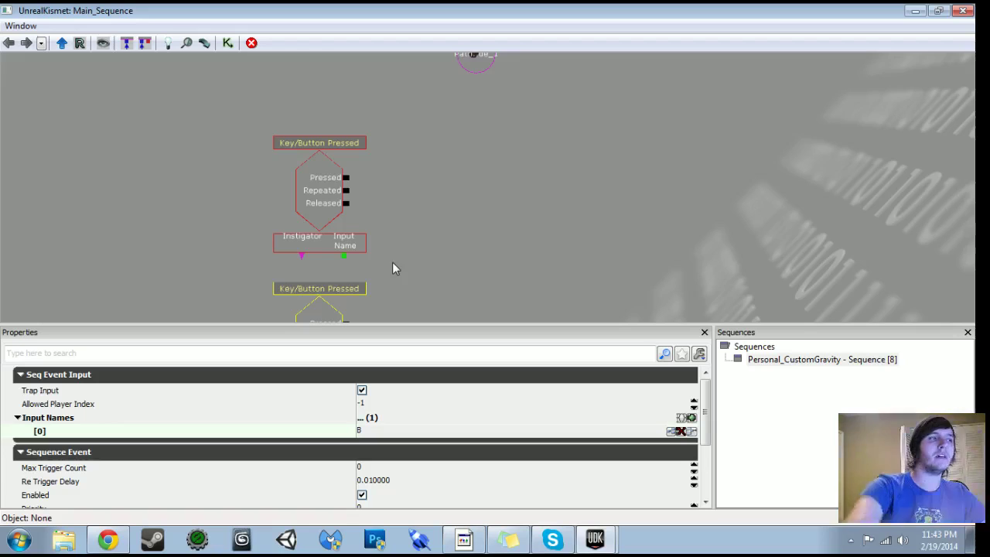
{"action": "right_click_drag", "start_coordinate": [456, 185], "coordinate": [390, 163]}
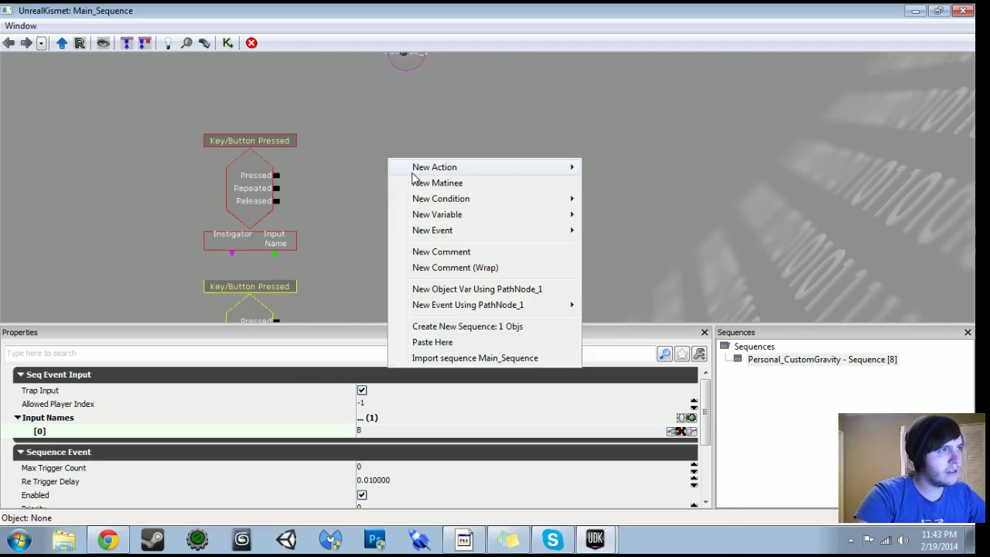
{"action": "mouse_move", "coordinate": [413, 174]}
{"action": "mouse_move", "coordinate": [677, 340]}
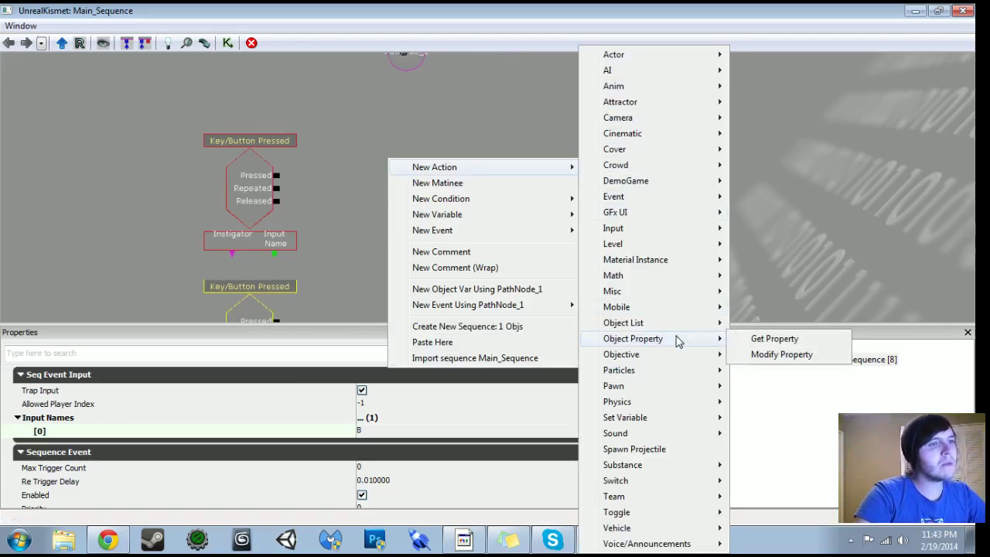
{"action": "left_click", "coordinate": [779, 354]}
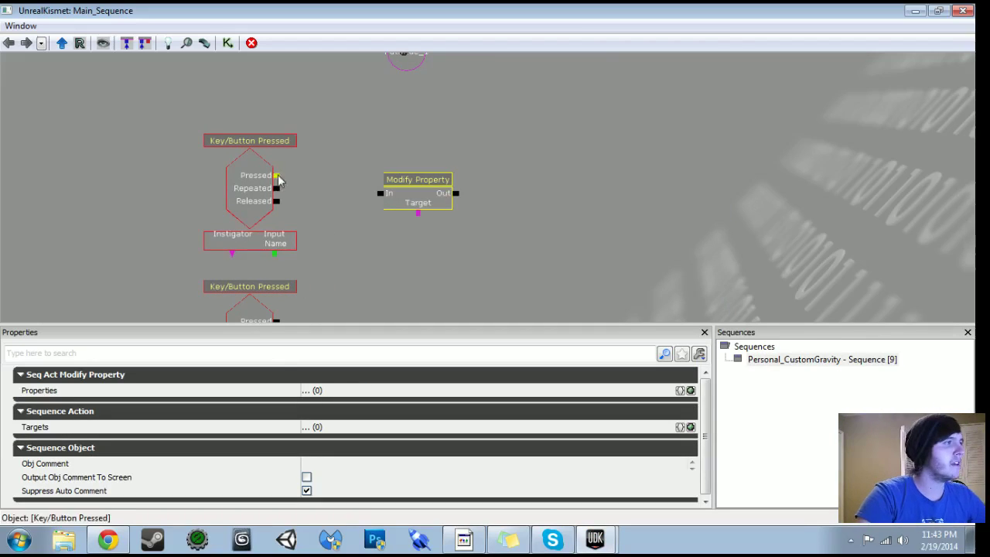
{"action": "left_click_drag", "start_coordinate": [276, 176], "coordinate": [414, 175]}
Step: Duplicate the Modify Property action, place the copy beside the B key event, and link that event's Pressed output to it
{"action": "key", "text": "ctrl+c"}
{"action": "key", "text": "ctrl+v"}
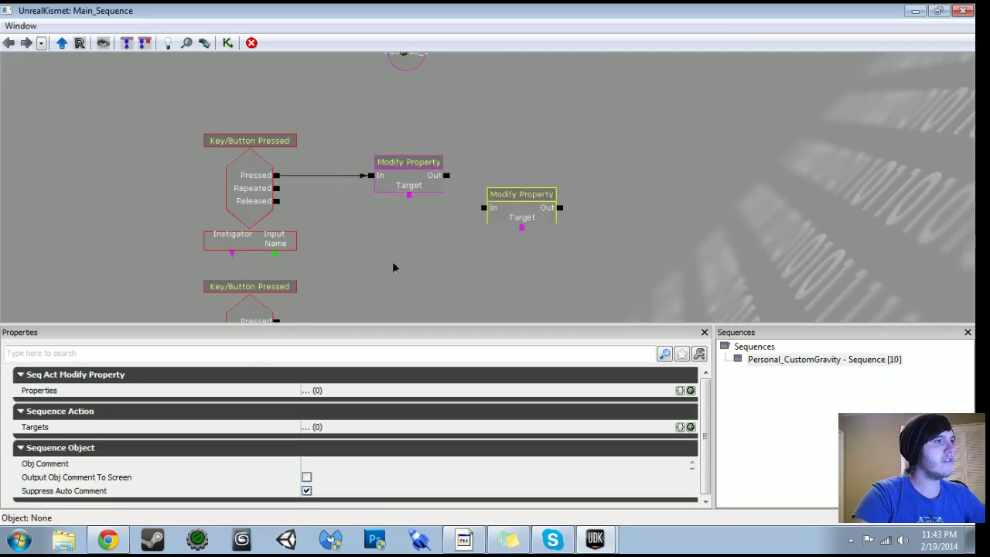
{"action": "left_click_drag", "start_coordinate": [392, 261], "coordinate": [399, 176]}
{"action": "left_click_drag", "start_coordinate": [513, 132], "coordinate": [394, 247]}
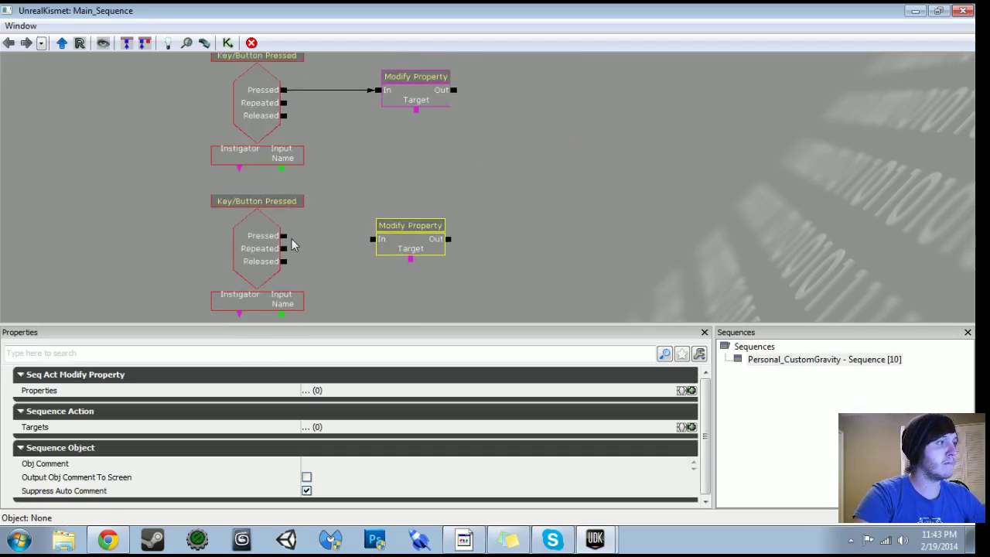
{"action": "left_click_drag", "start_coordinate": [283, 235], "coordinate": [407, 240]}
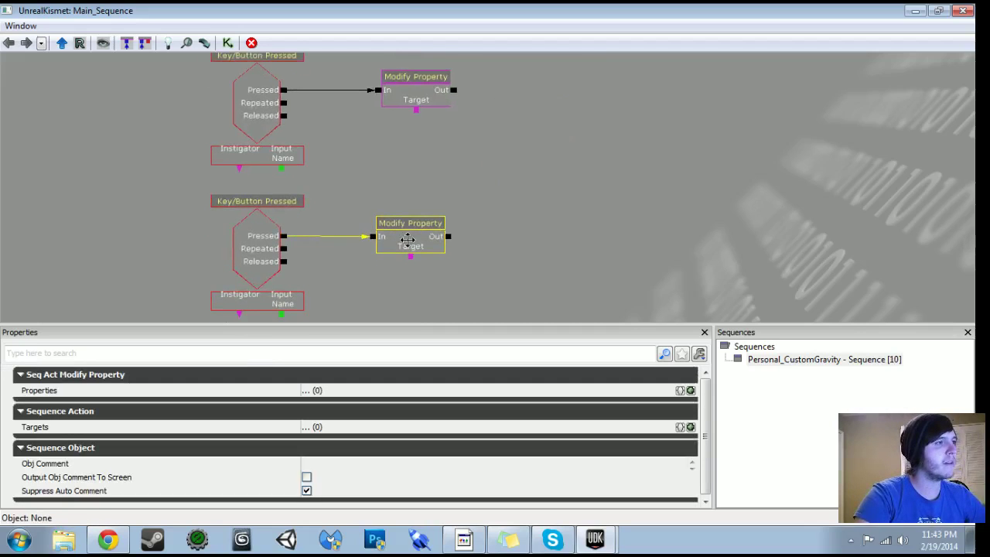
Step: Select the gravity volume in the level and attach it as an object variable to the Target of both Modify Property actions
{"action": "left_click_drag", "start_coordinate": [593, 10], "coordinate": [4, 68]}
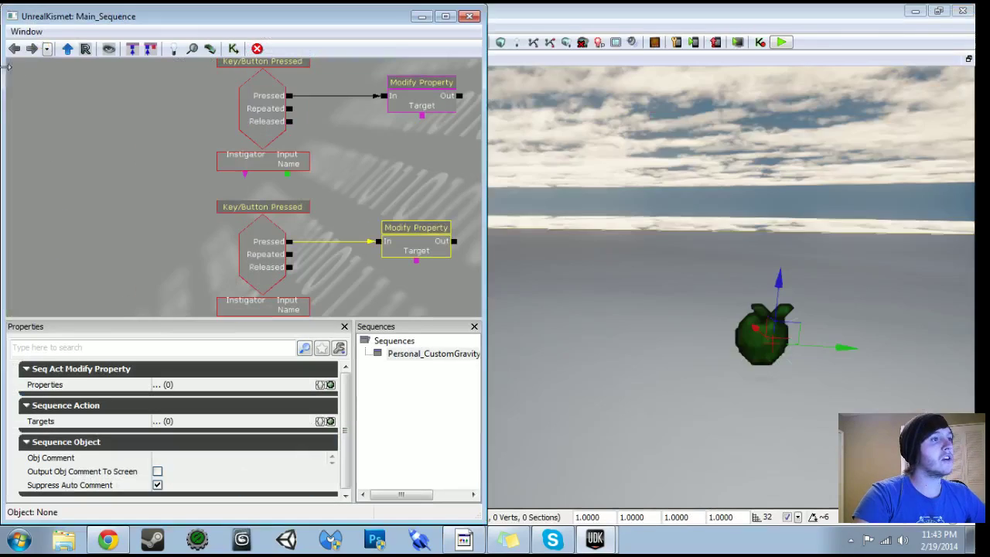
{"action": "left_click_drag", "start_coordinate": [665, 294], "coordinate": [747, 248]}
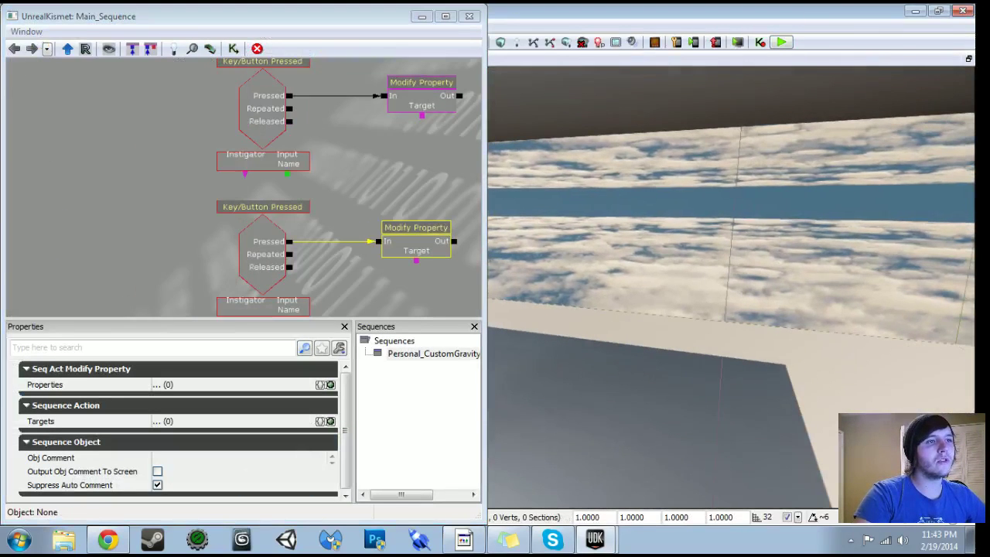
{"action": "left_click", "coordinate": [445, 15]}
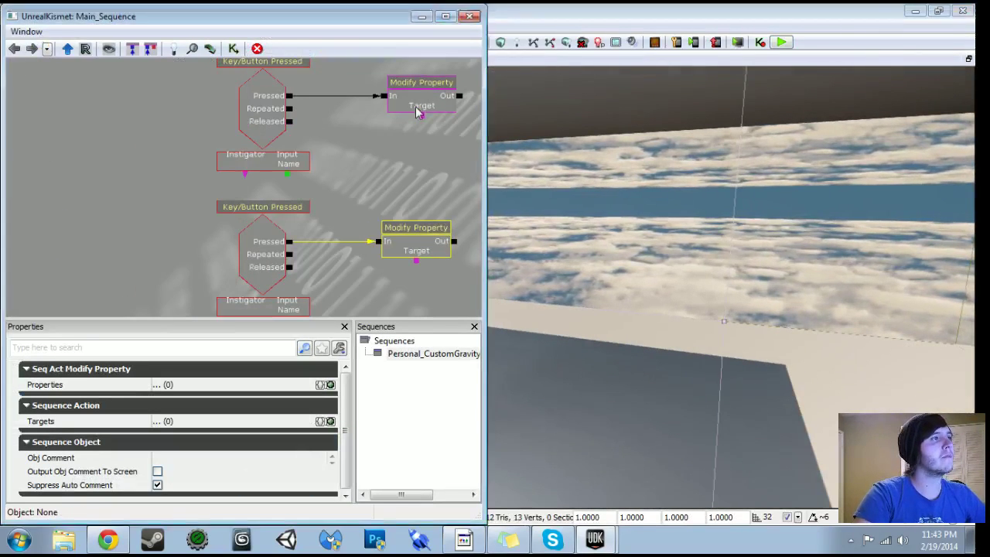
{"action": "right_click", "coordinate": [415, 110]}
{"action": "left_click", "coordinate": [449, 117]}
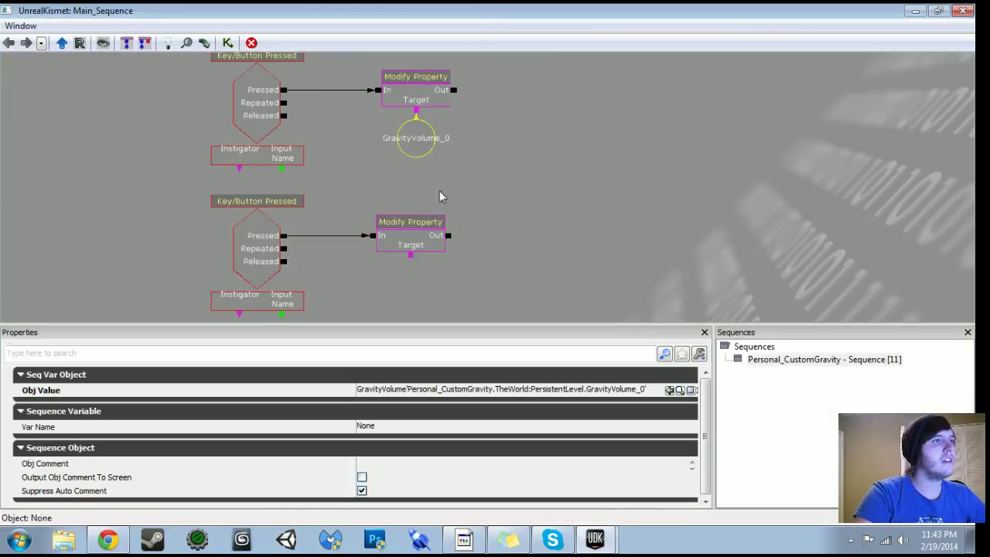
{"action": "right_click", "coordinate": [410, 256]}
{"action": "left_click", "coordinate": [505, 258]}
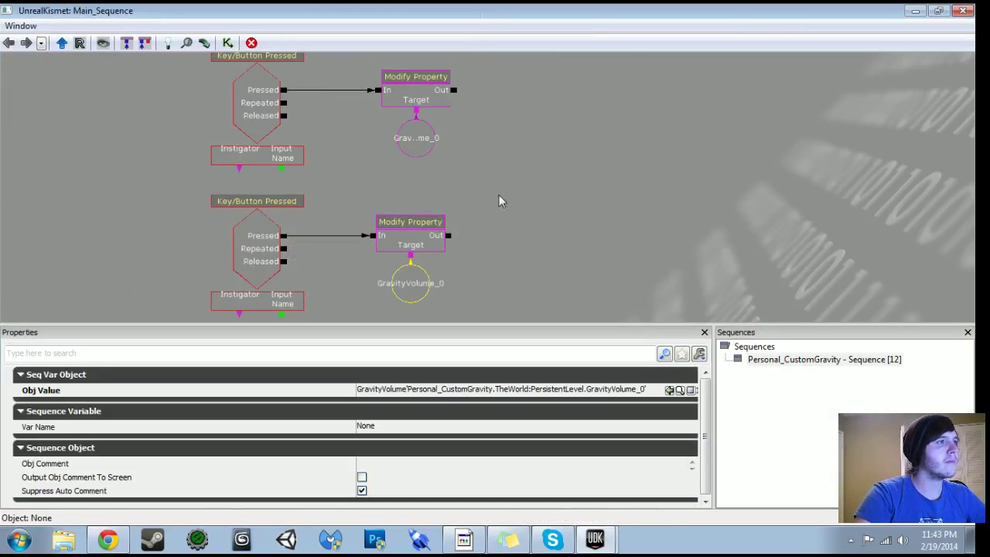
Step: Add a property entry named GravityZ to the V key's Modify Property action, enable Modify Property, and set its value to -5000
{"action": "left_click_drag", "start_coordinate": [520, 147], "coordinate": [516, 117]}
{"action": "left_click_drag", "start_coordinate": [441, 121], "coordinate": [437, 200]}
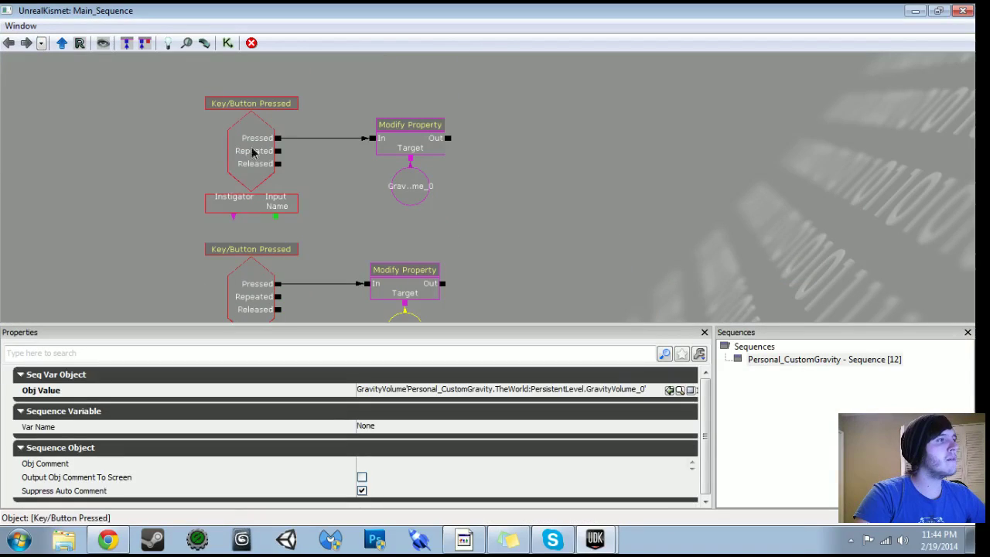
{"action": "left_click", "coordinate": [252, 152]}
{"action": "left_click", "coordinate": [405, 136]}
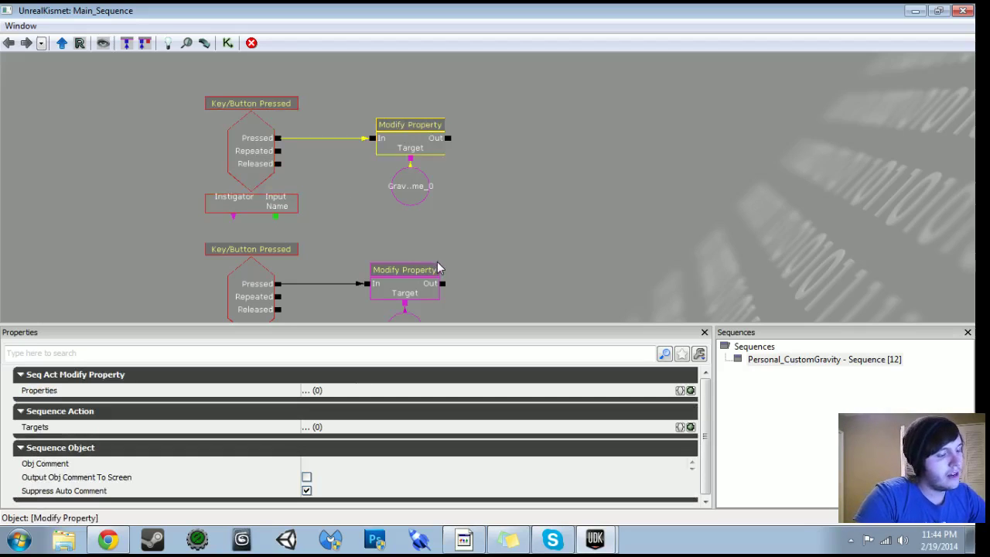
{"action": "left_click", "coordinate": [691, 391]}
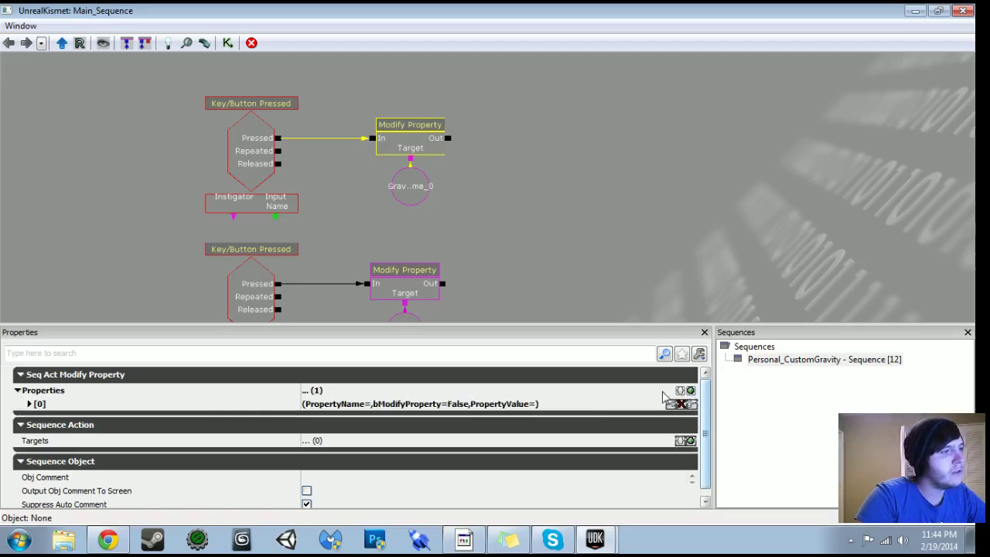
{"action": "double_click", "coordinate": [41, 404]}
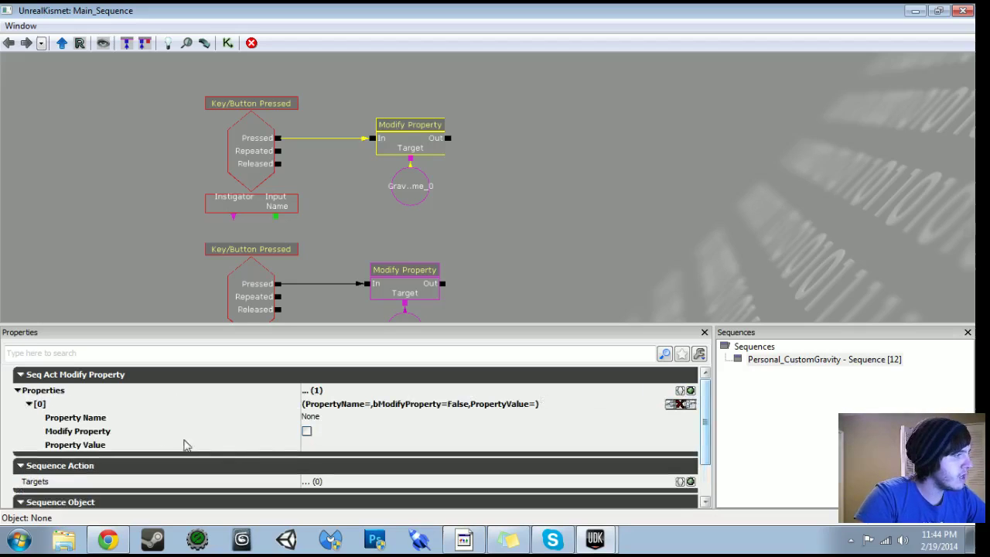
{"action": "left_click", "coordinate": [331, 418]}
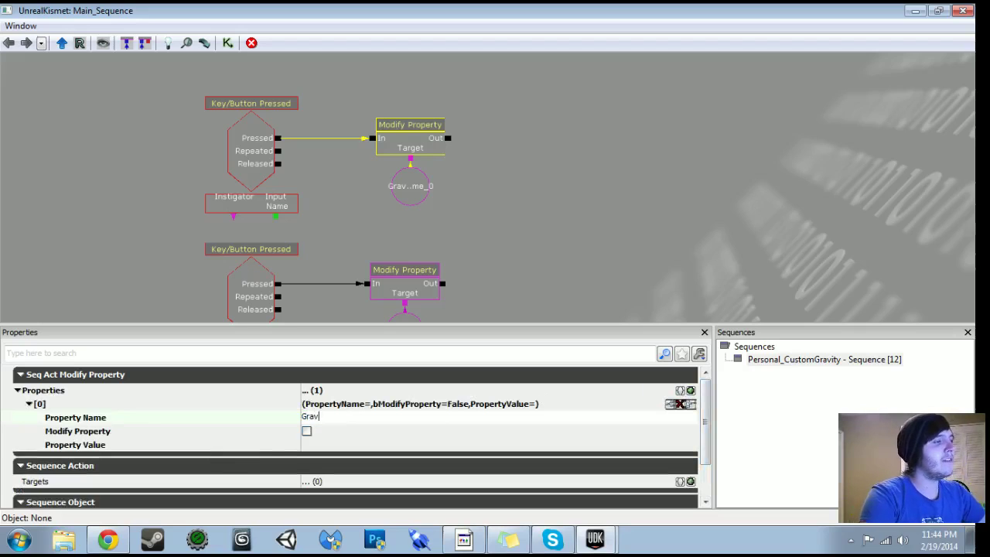
{"action": "key", "text": "Return"}
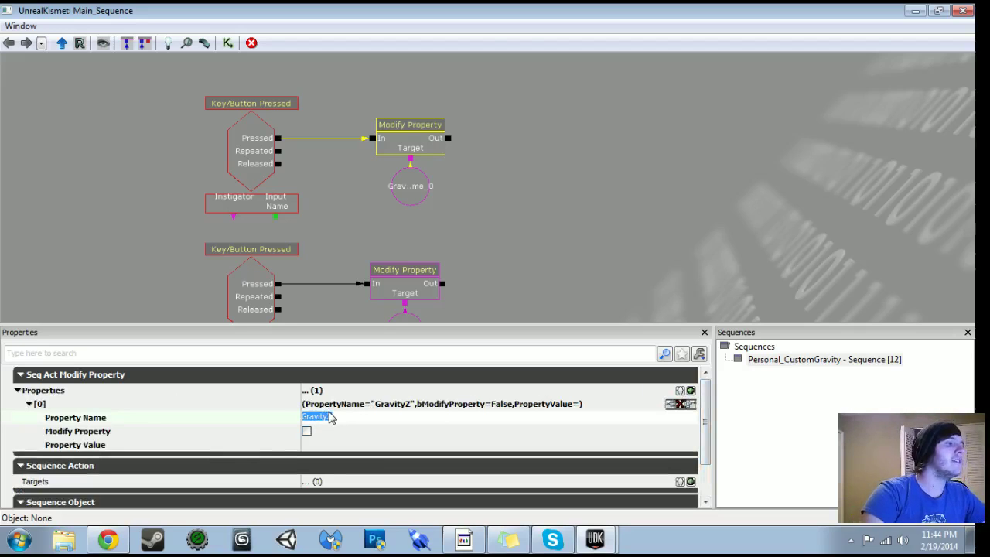
{"action": "left_click", "coordinate": [308, 432]}
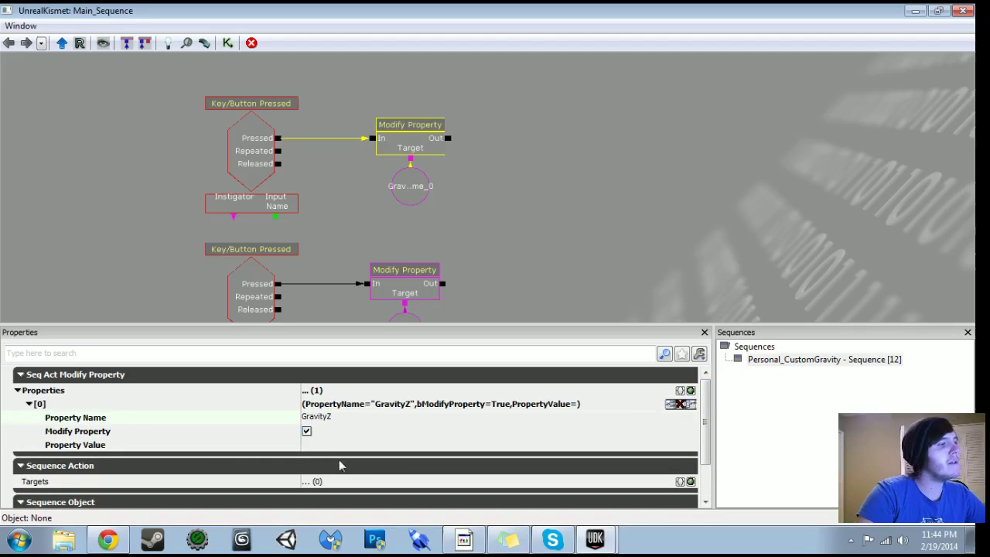
{"action": "left_click", "coordinate": [325, 446]}
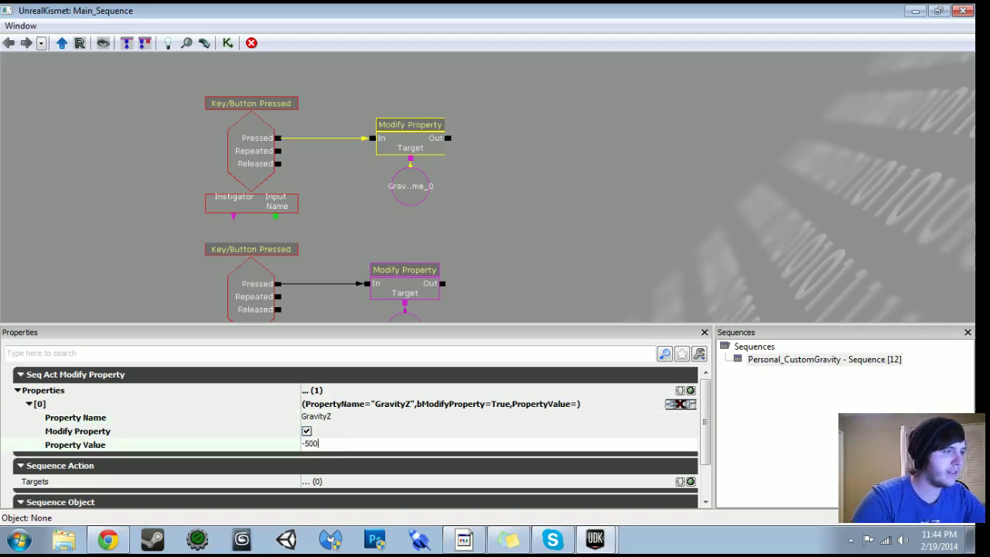
{"action": "key", "text": "Return"}
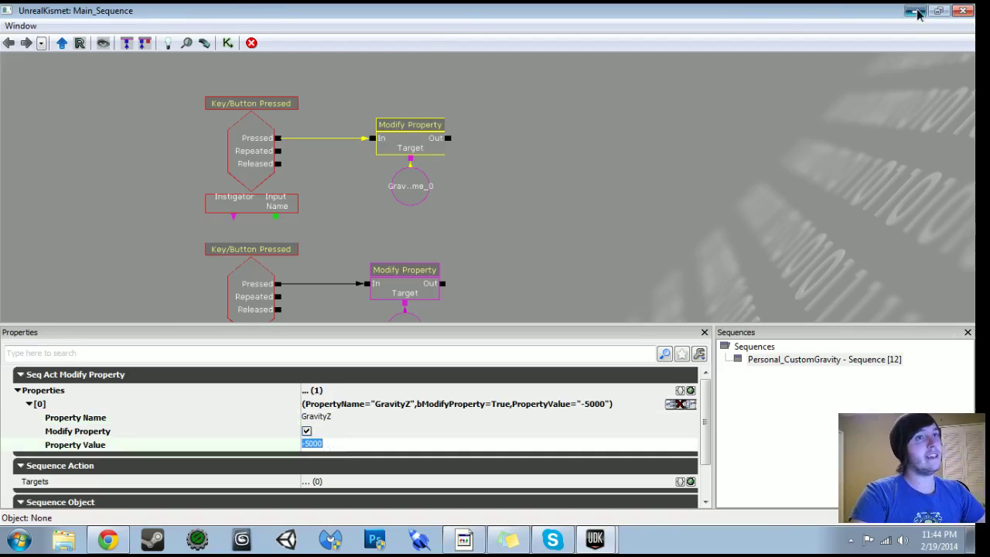
Step: Switch to the level editor and check the Gravity Z setting in the gravity volume's properties
{"action": "left_click", "coordinate": [913, 12]}
{"action": "right_click_drag", "start_coordinate": [511, 286], "coordinate": [464, 283]}
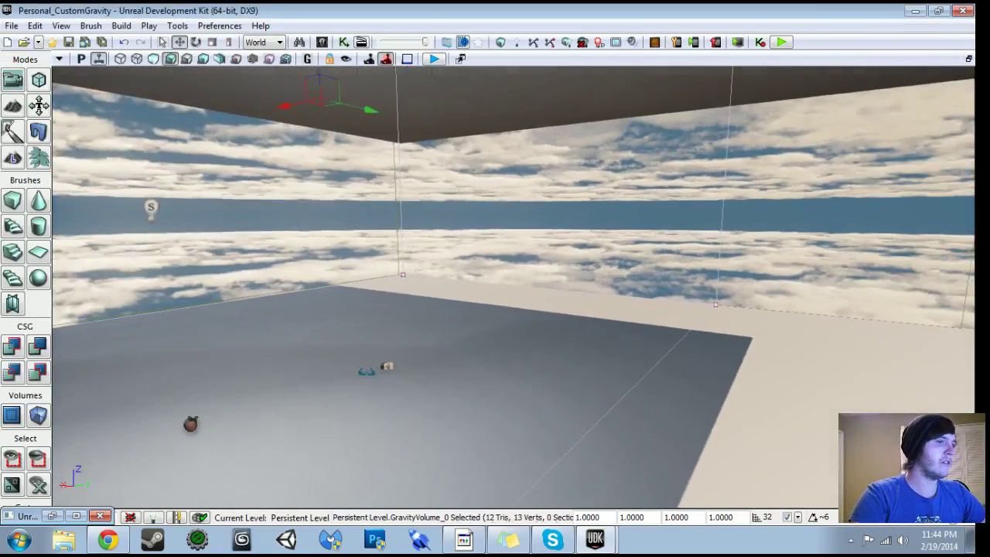
{"action": "key", "text": "F4"}
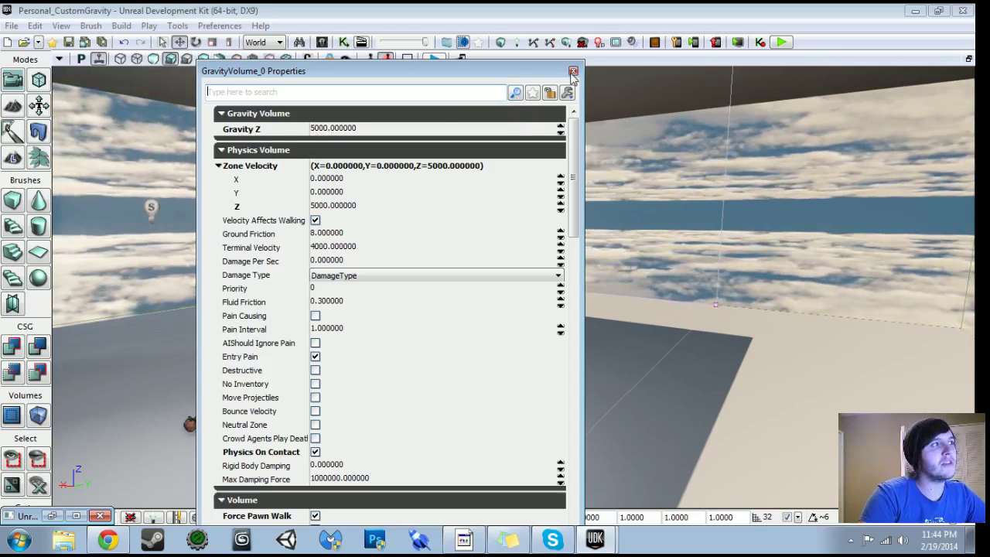
{"action": "left_click", "coordinate": [573, 71]}
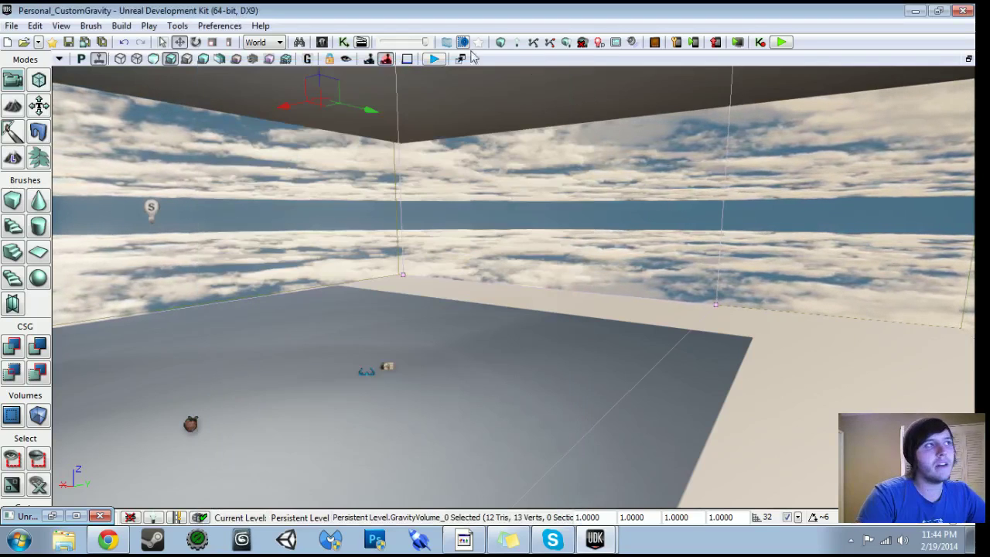
Step: Add a property entry named GravityZ to the B key's Modify Property action in Kismet and enable Modify Property
{"action": "left_click", "coordinate": [344, 42]}
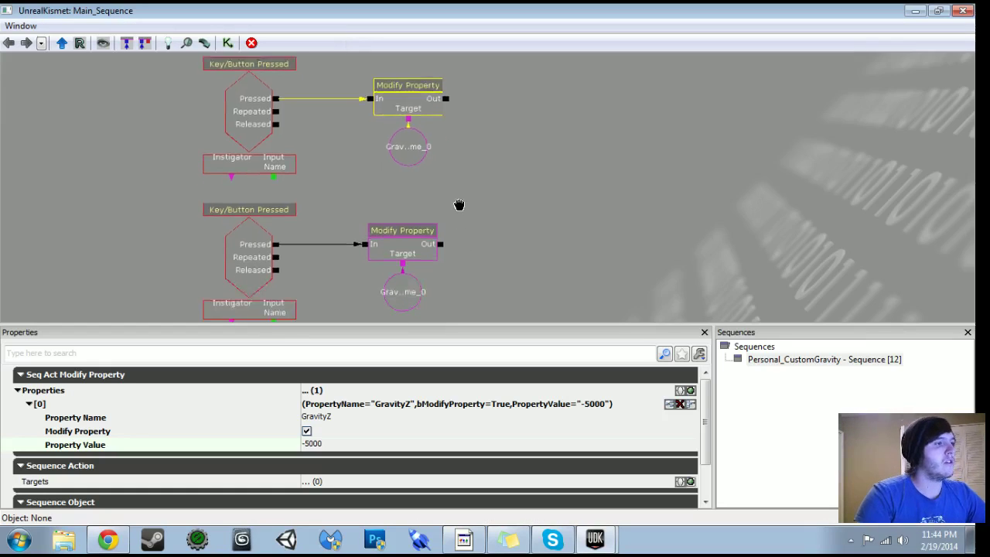
{"action": "left_click", "coordinate": [410, 222]}
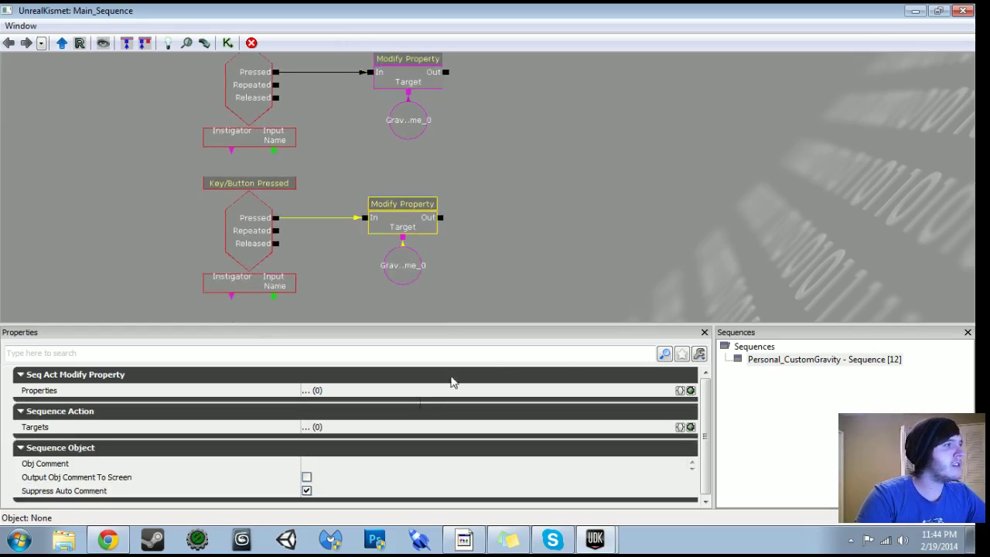
{"action": "left_click", "coordinate": [691, 390]}
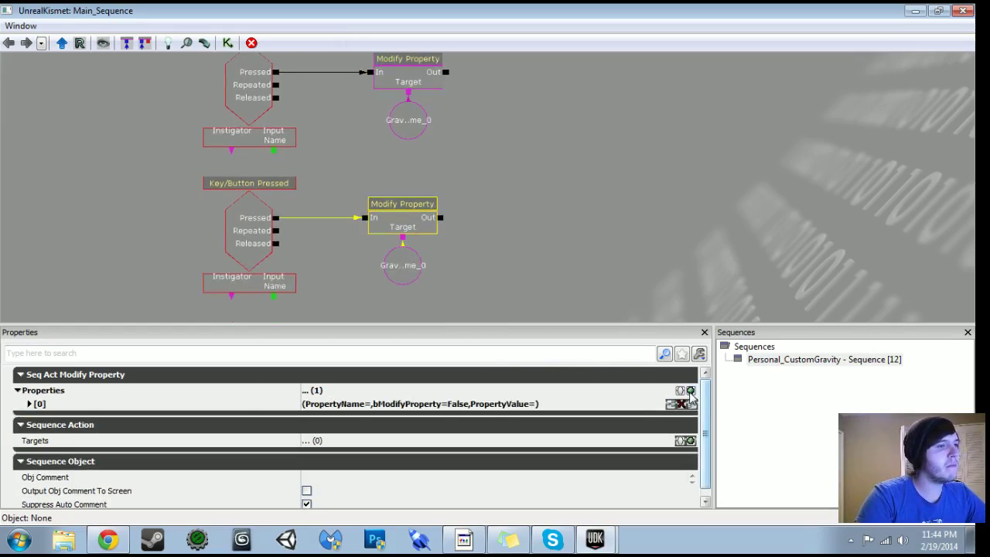
{"action": "double_click", "coordinate": [110, 404]}
{"action": "left_click", "coordinate": [325, 417]}
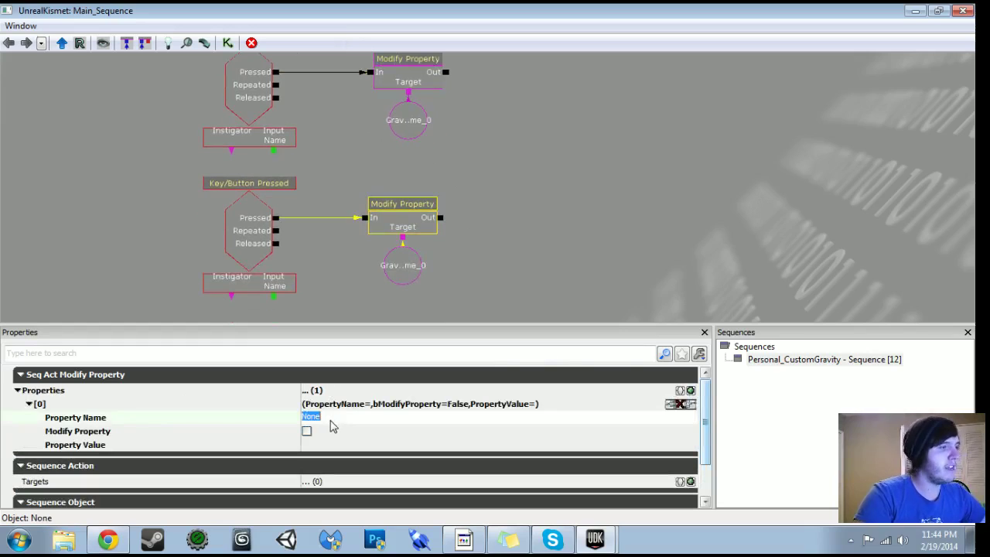
{"action": "type", "text": "GravityZ"}
{"action": "key", "text": "Return"}
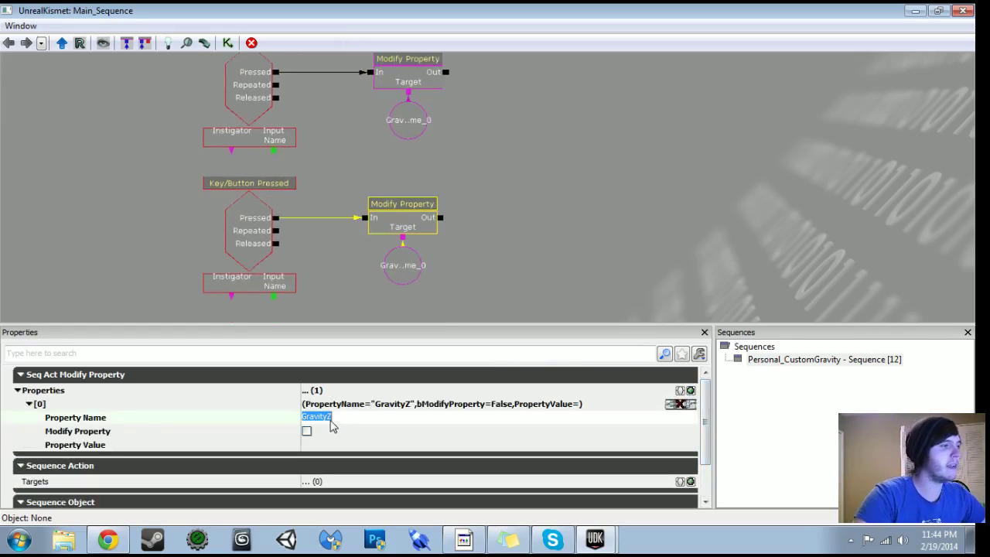
{"action": "left_click", "coordinate": [306, 431]}
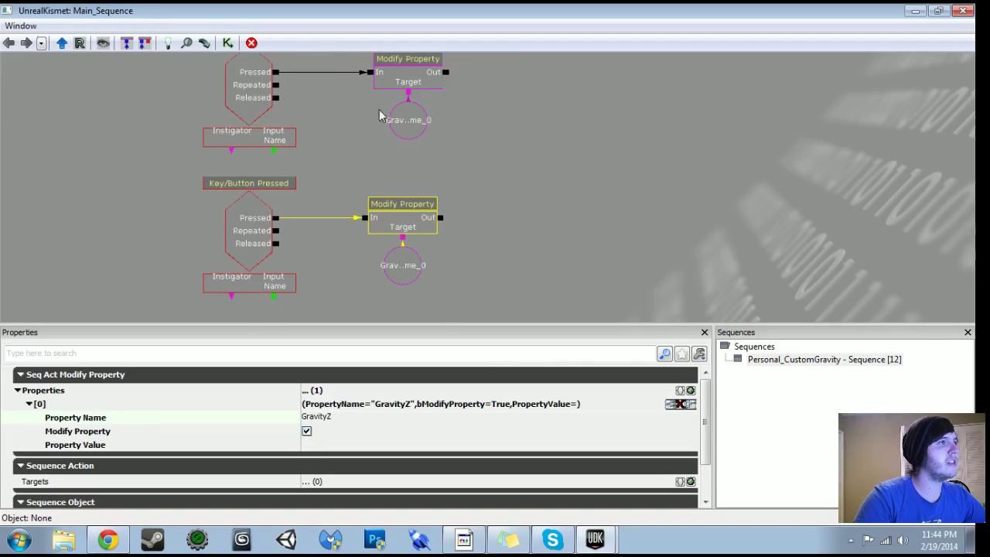
Step: Set the GravityZ property value of the B key's Modify Property action to 5000
{"action": "left_click", "coordinate": [391, 78]}
{"action": "left_click", "coordinate": [400, 205]}
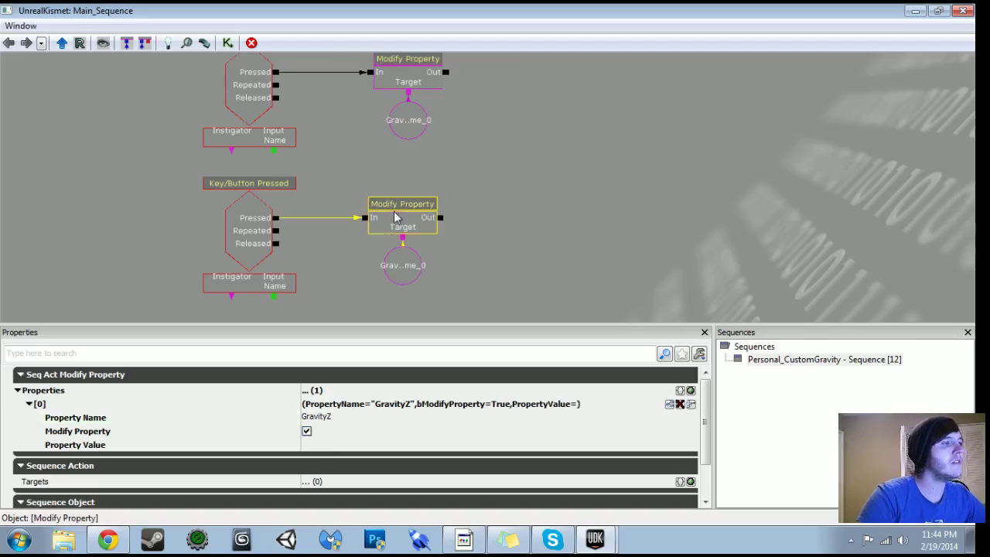
{"action": "left_click", "coordinate": [337, 445]}
{"action": "type", "text": "5000"}
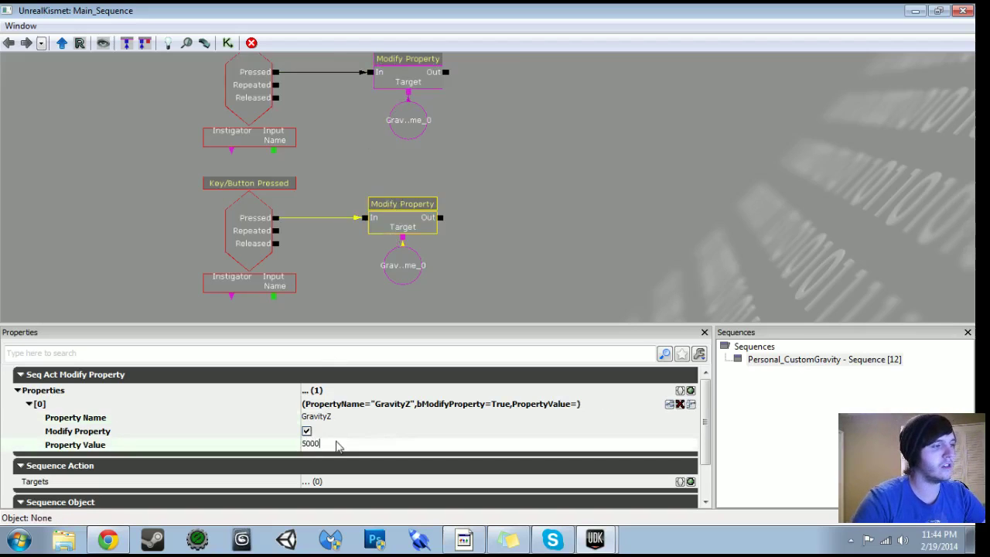
{"action": "key", "text": "Return"}
{"action": "scroll", "coordinate": [523, 220], "scroll_direction": "down", "scroll_amount": 6}
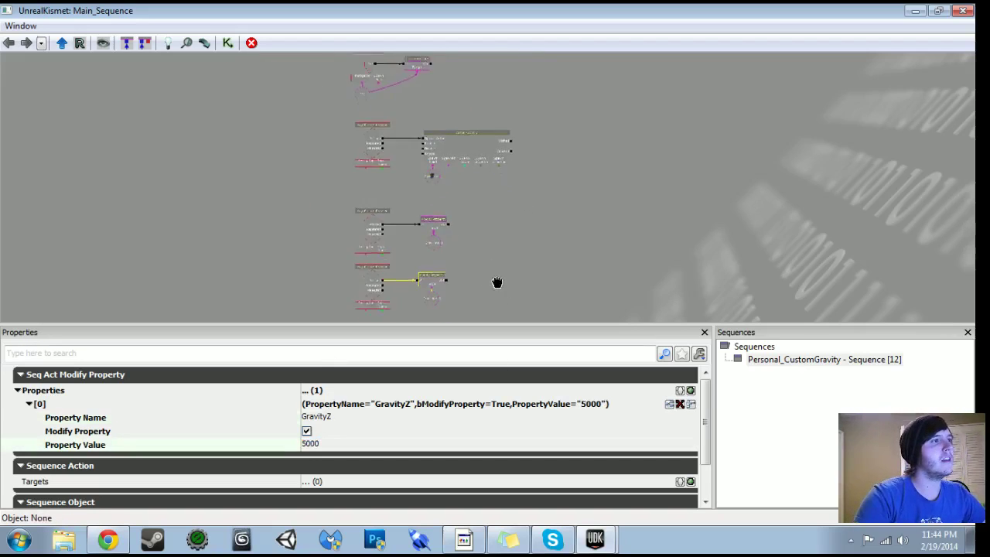
Step: Return to the level editor, playtest the level to examine how the crate reacts to the gravity changes, and end the preview
{"action": "left_click", "coordinate": [915, 11]}
{"action": "left_click", "coordinate": [780, 42]}
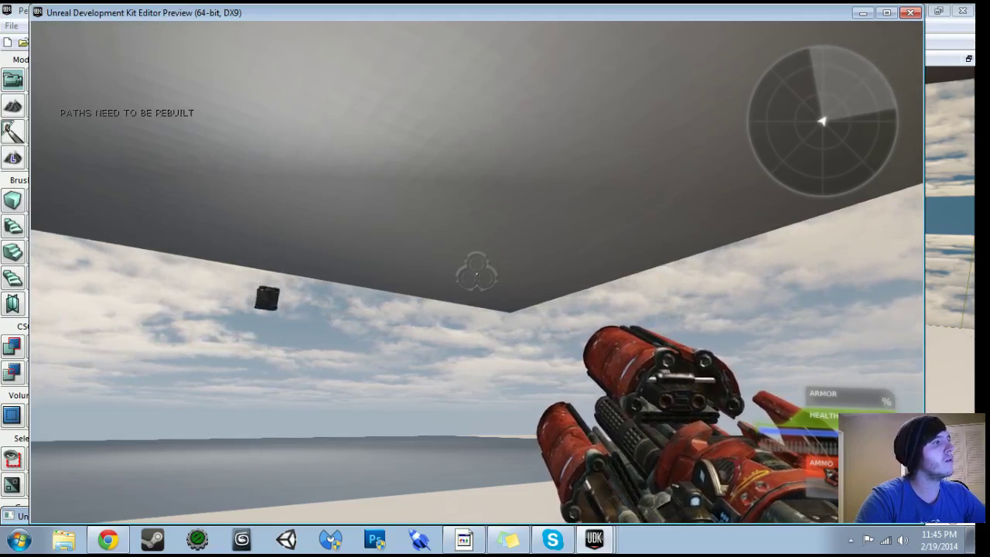
{"action": "mouse_move", "coordinate": [477, 274]}
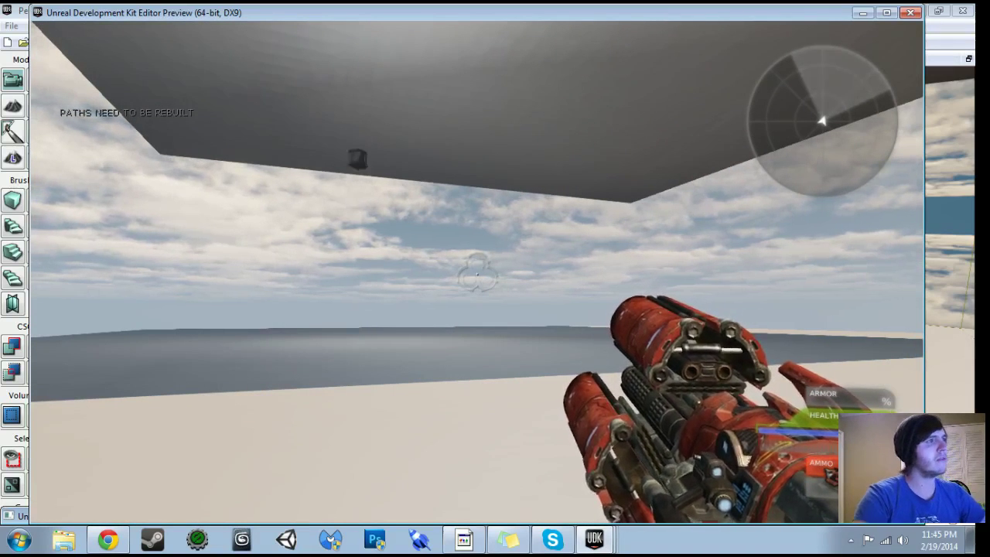
{"action": "key", "text": "Escape"}
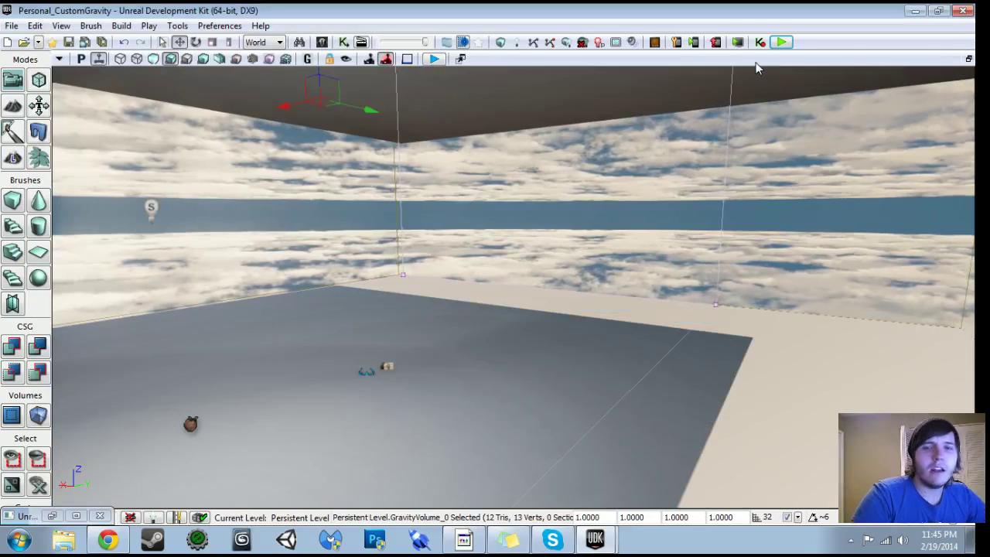